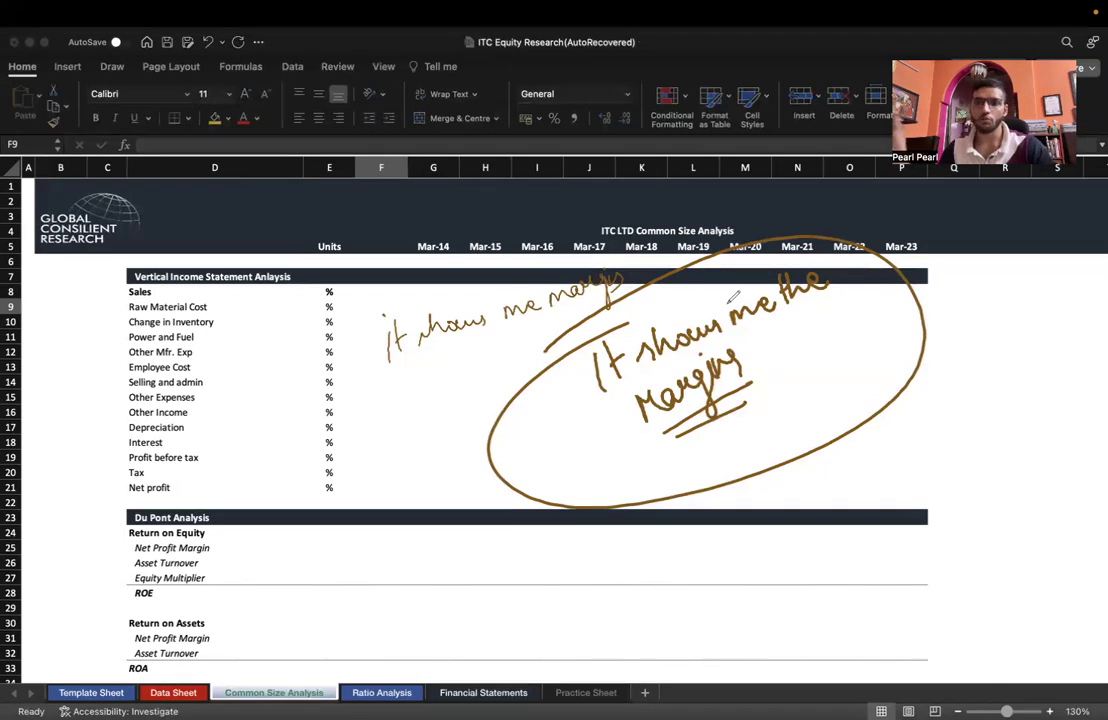
Clear the drawn annotations and select the Mar-14 Sales cell G8 on the Common Size Analysis sheet
mouse_move(507, 27)
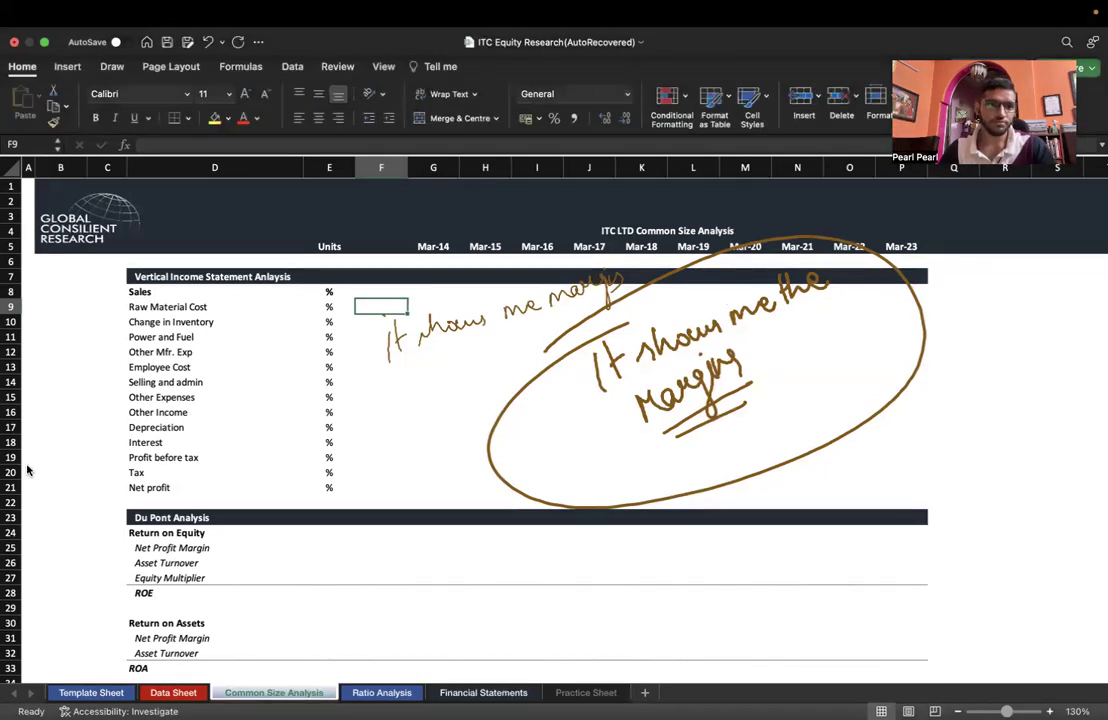
key("Escape")
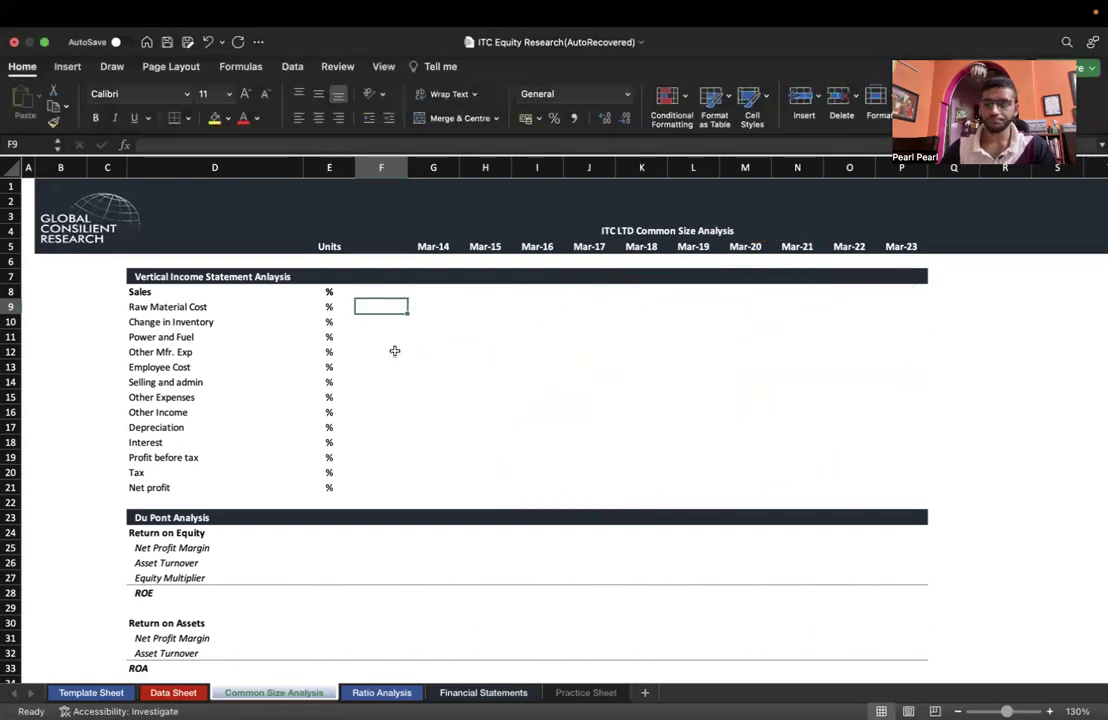
key("Up")
key("Right")
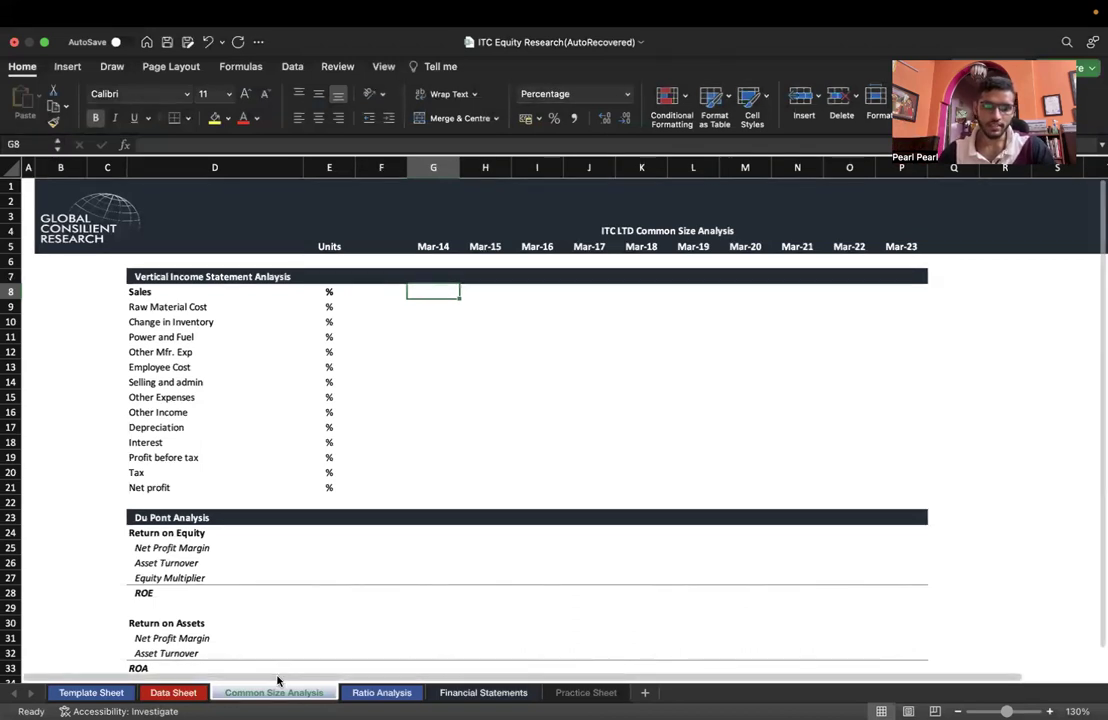
Examine the company details and Profit & Loss figures on the Data Sheet
key("ctrl+Page_Up")
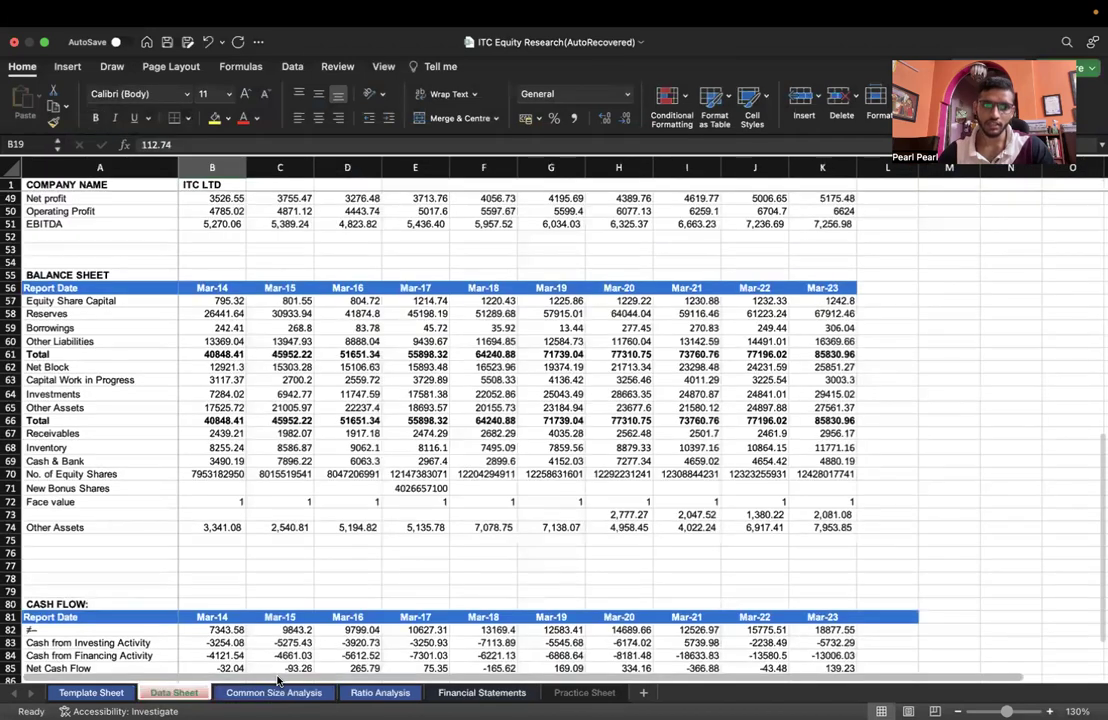
left_click(88, 692)
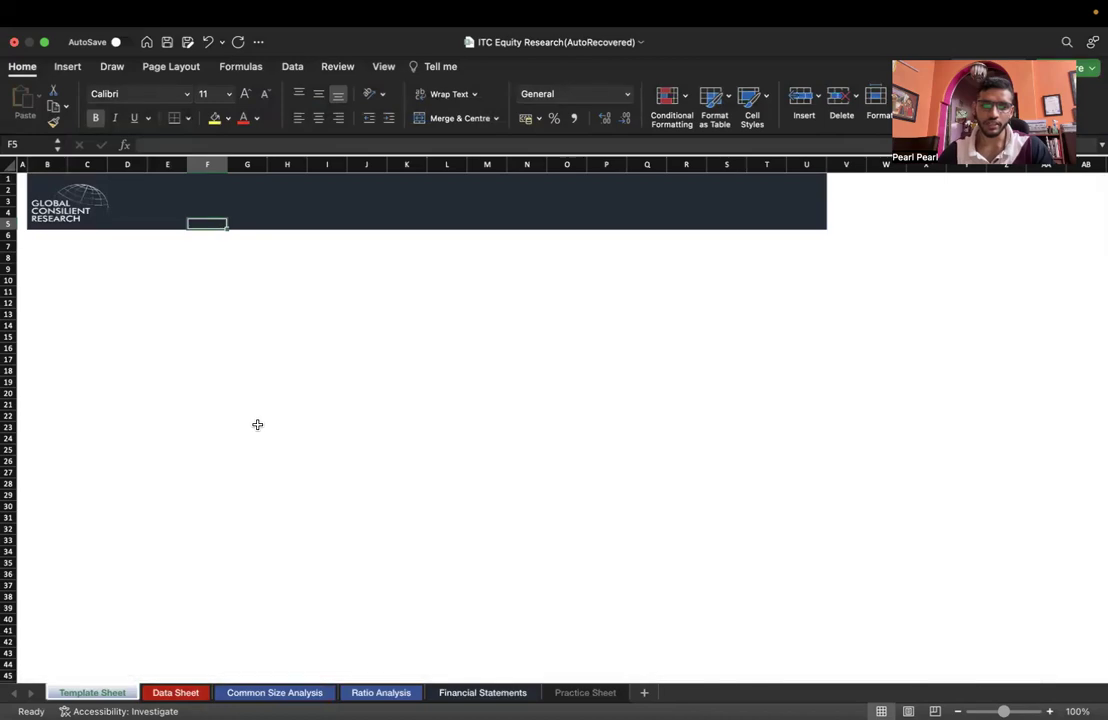
key("ctrl+Page_Down")
scroll(257, 425, "up", 13)
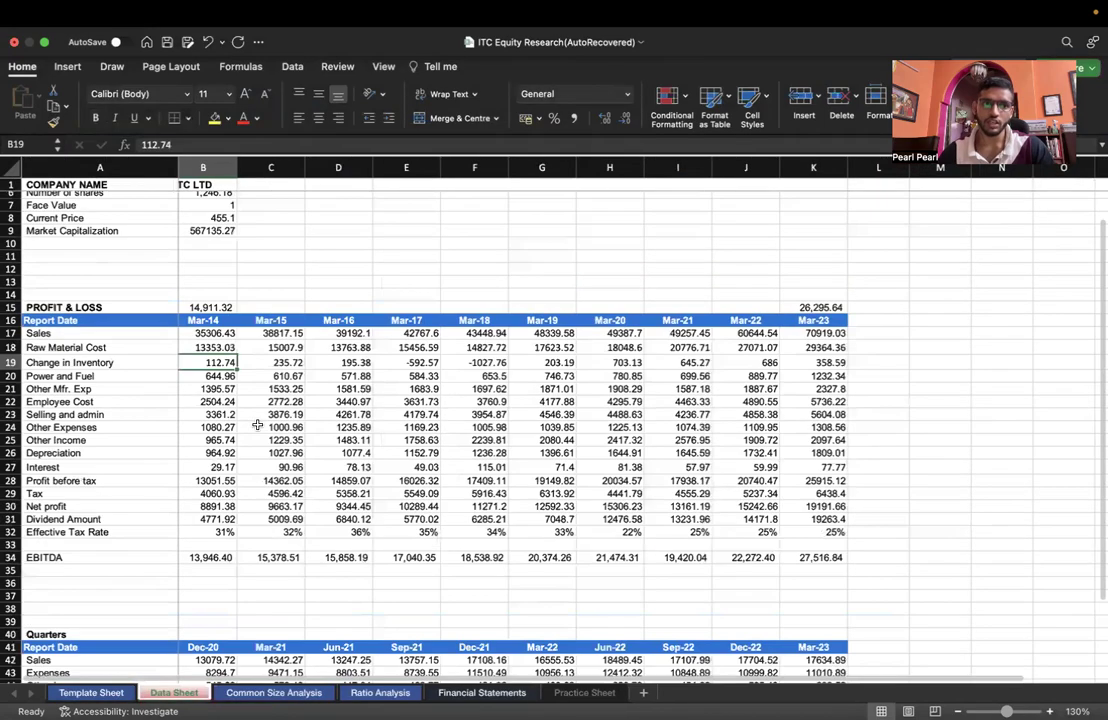
scroll(257, 425, "up", 2)
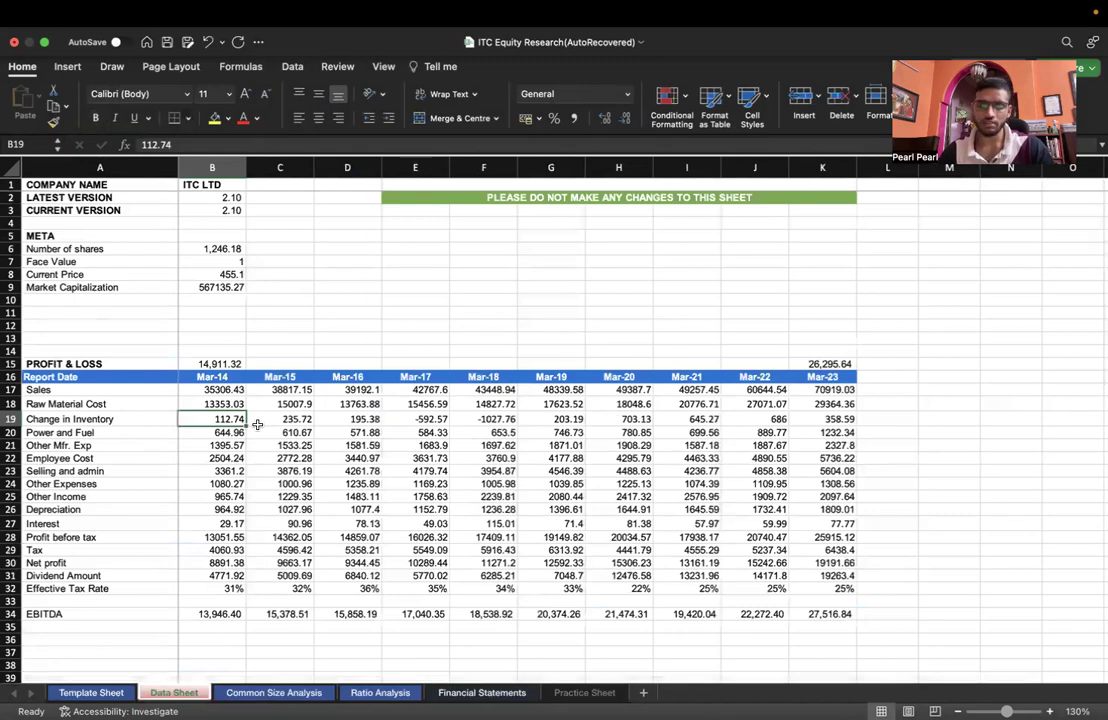
Switch to the Safari browser and open screener.in in a new tab
key("super+Tab")
key("super+Tab")
key("super+Tab")
key("super+Tab")
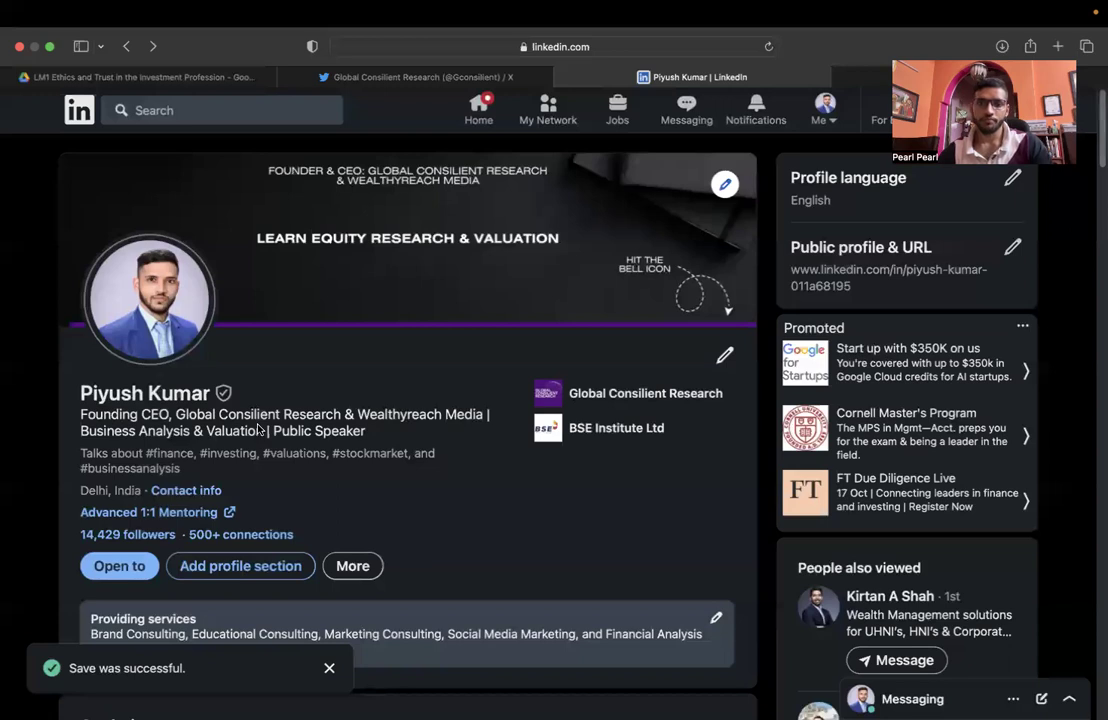
key("super+t")
type("s")
key("Return")
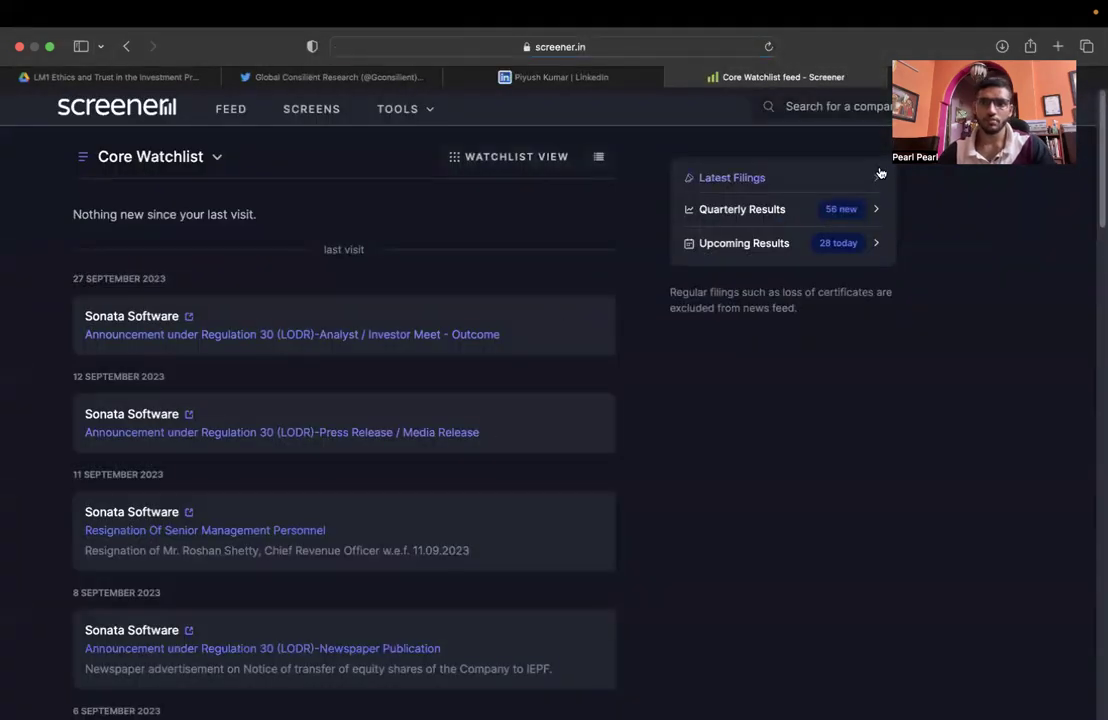
Open the ITC Ltd company page and show the product segments of its Profit & Loss table
left_click(805, 106)
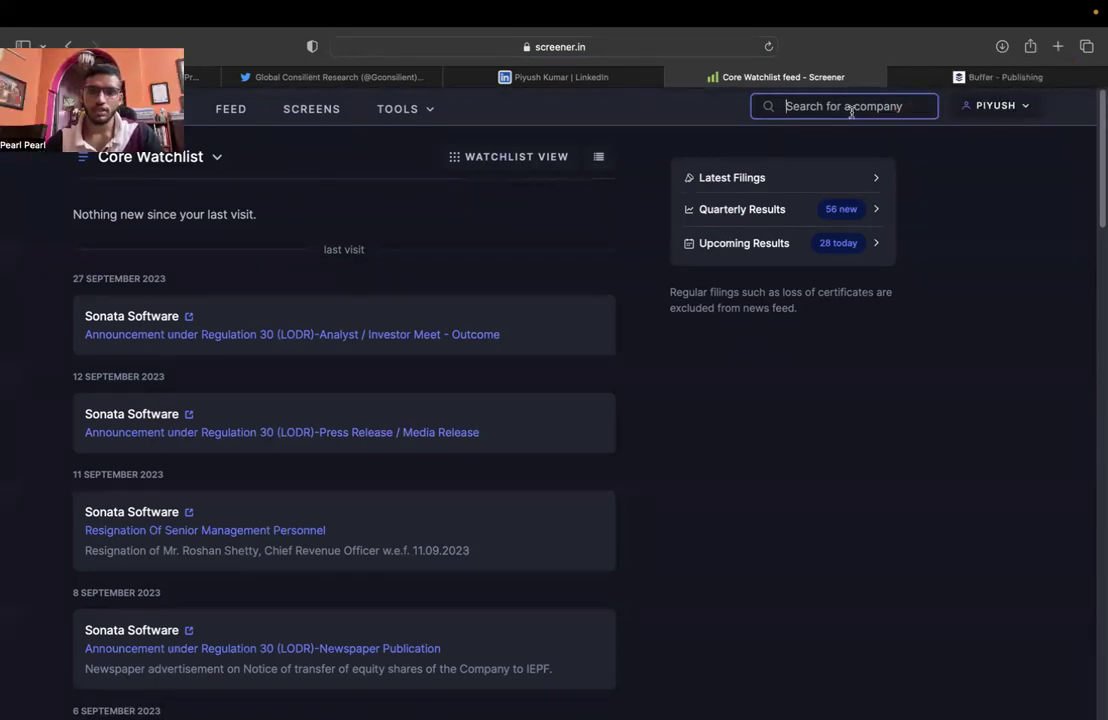
type("it")
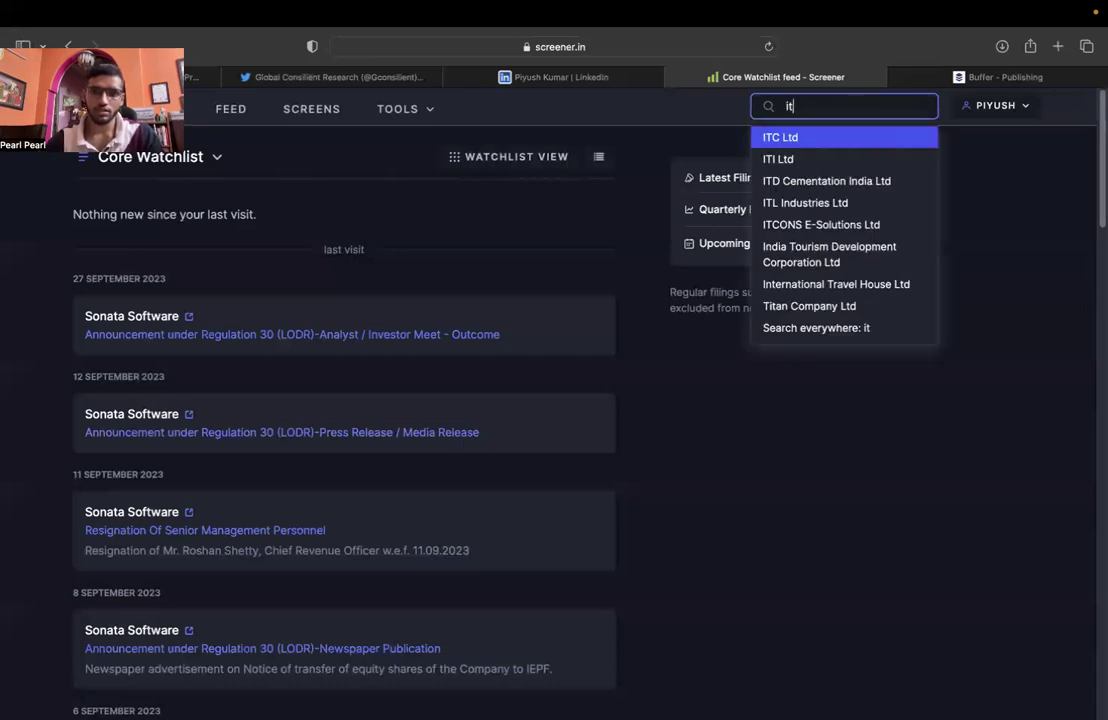
key("Return")
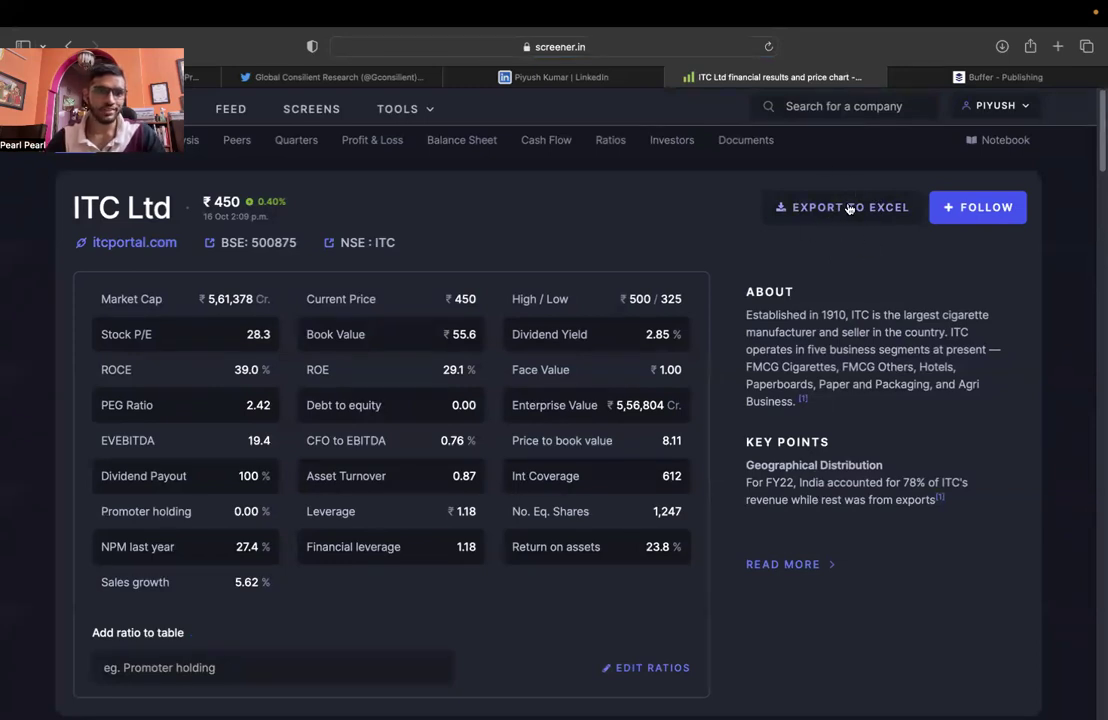
scroll(707, 314, "down", 15)
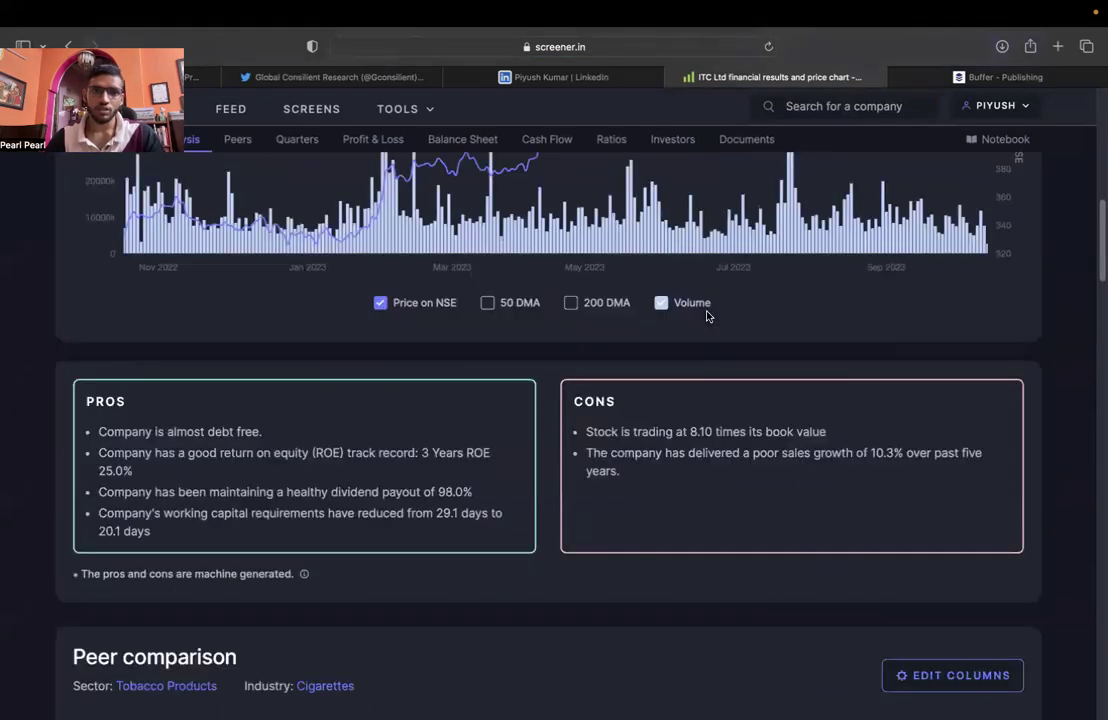
scroll(707, 316, "down", 12)
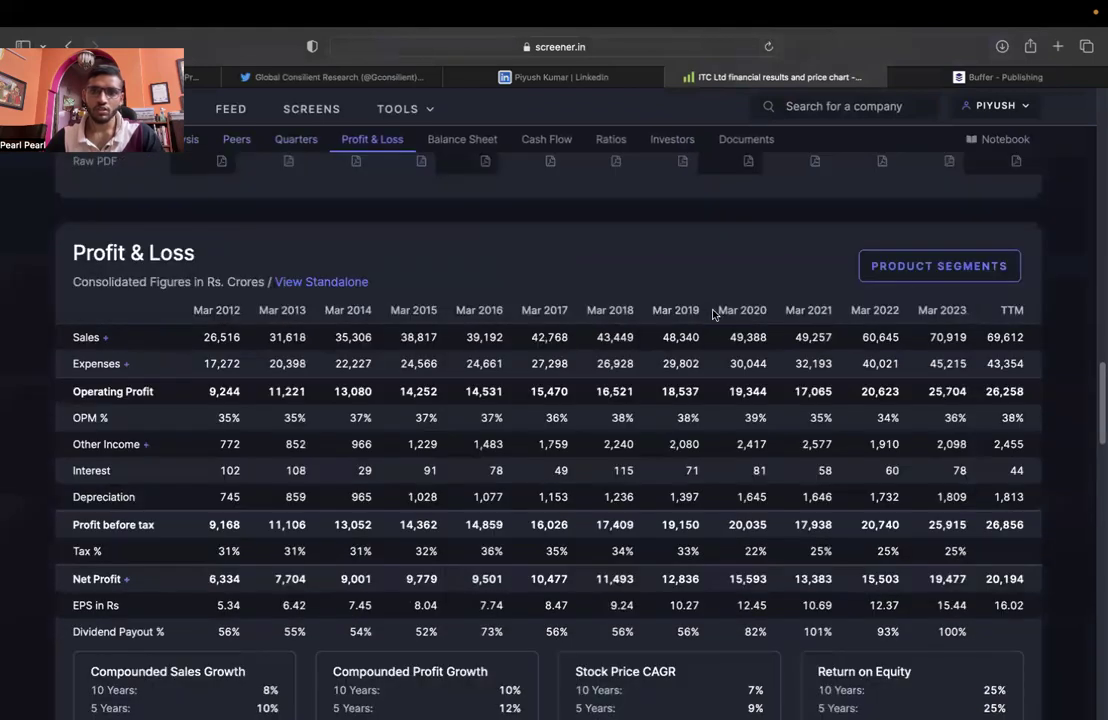
left_click(922, 265)
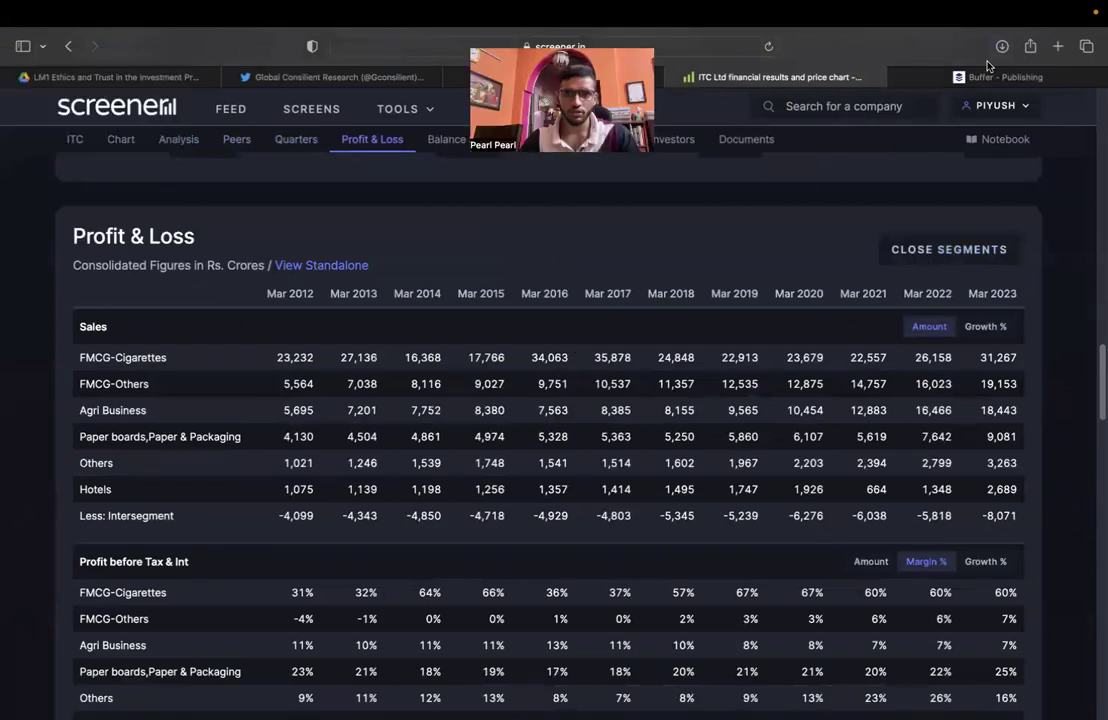
Switch back to Excel and enter ='Data Sheet'!B17/'Data Sheet'!B$17 as Mar-14 Sales in G8 of the Common Size Analysis sheet
key("super+Tab")
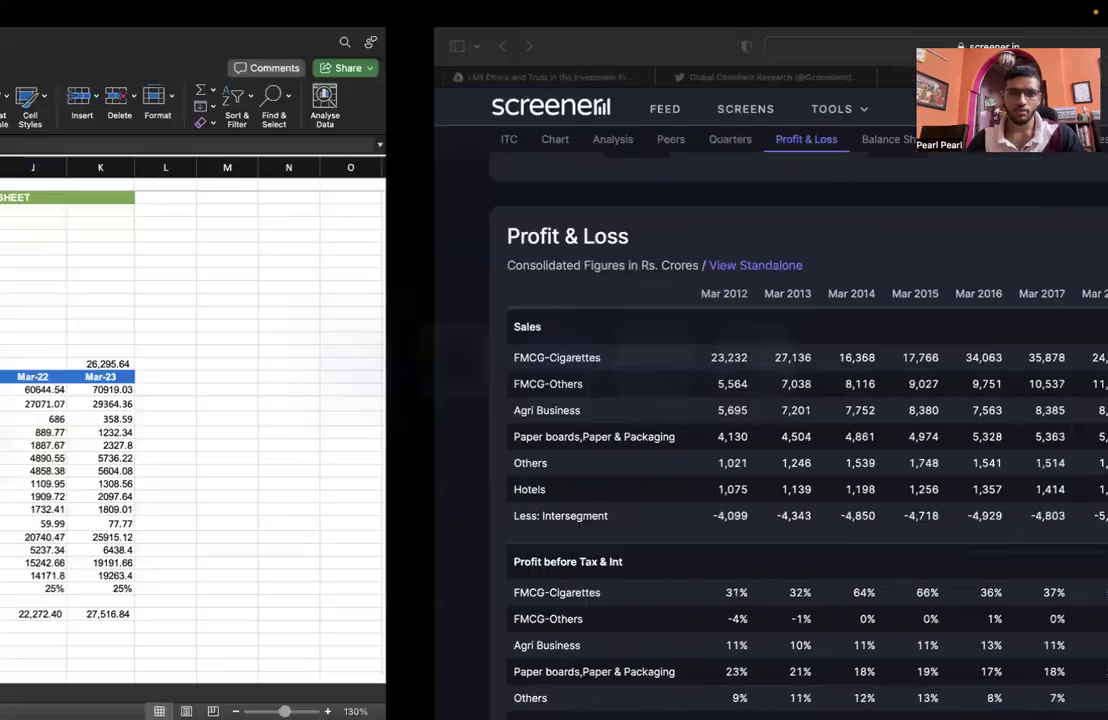
key("ctrl+Page_Down")
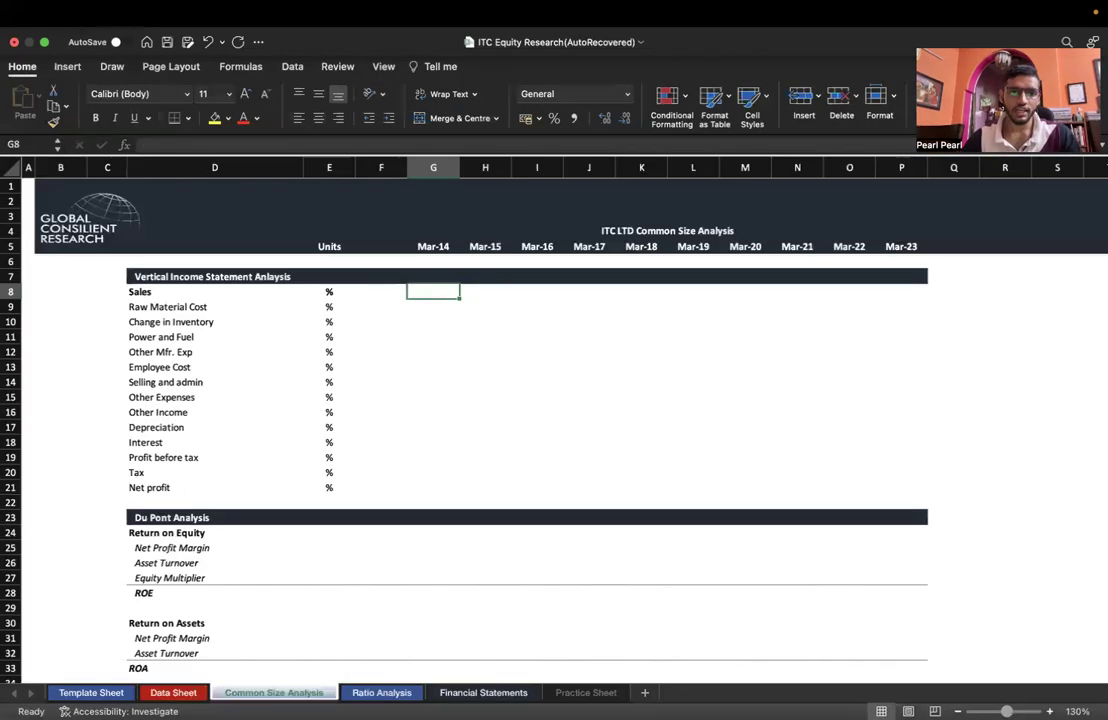
type("=")
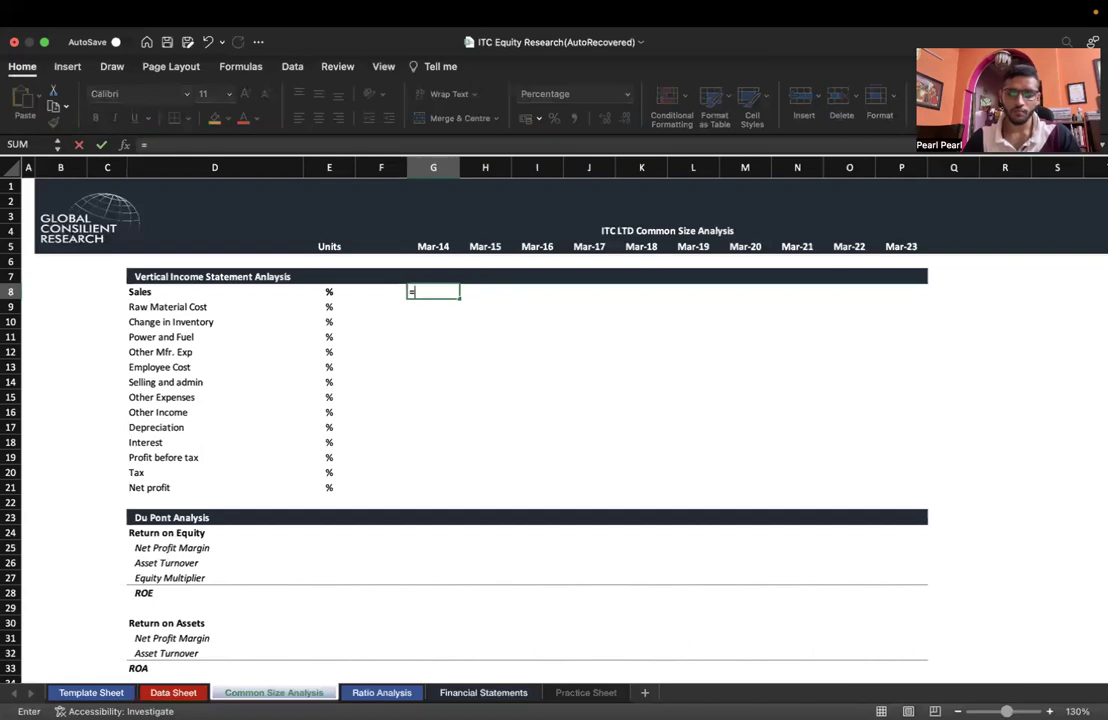
key("ctrl+Page_Up")
left_click(230, 388)
type("/")
left_click(236, 389)
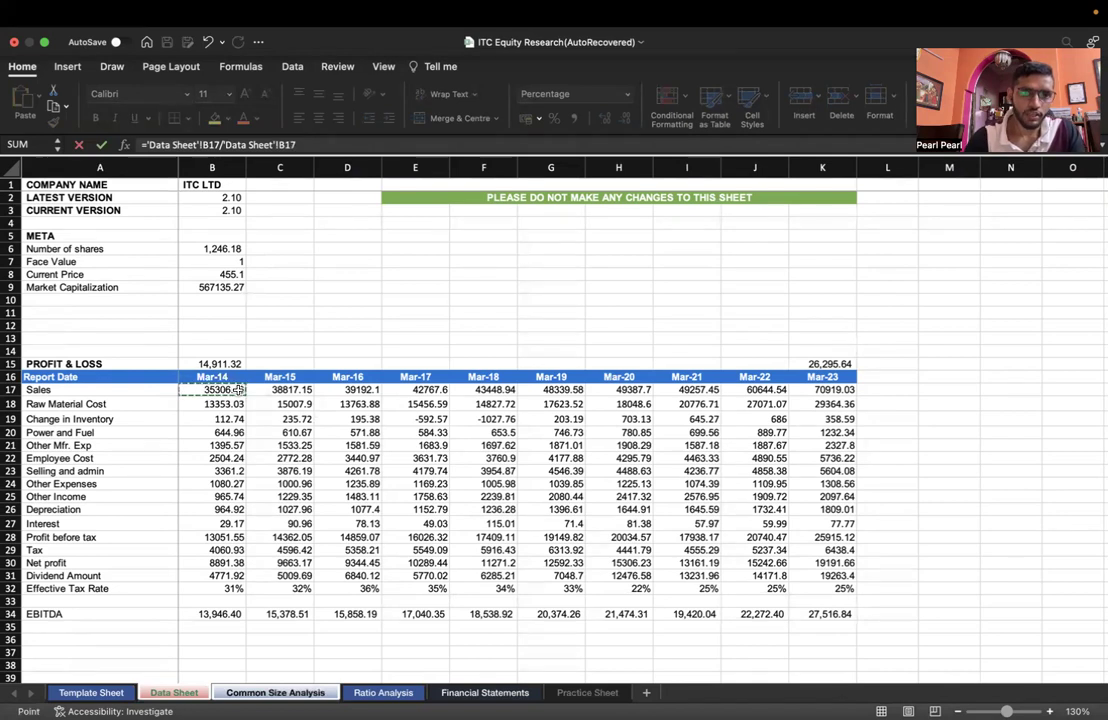
key("F4")
key("F4")
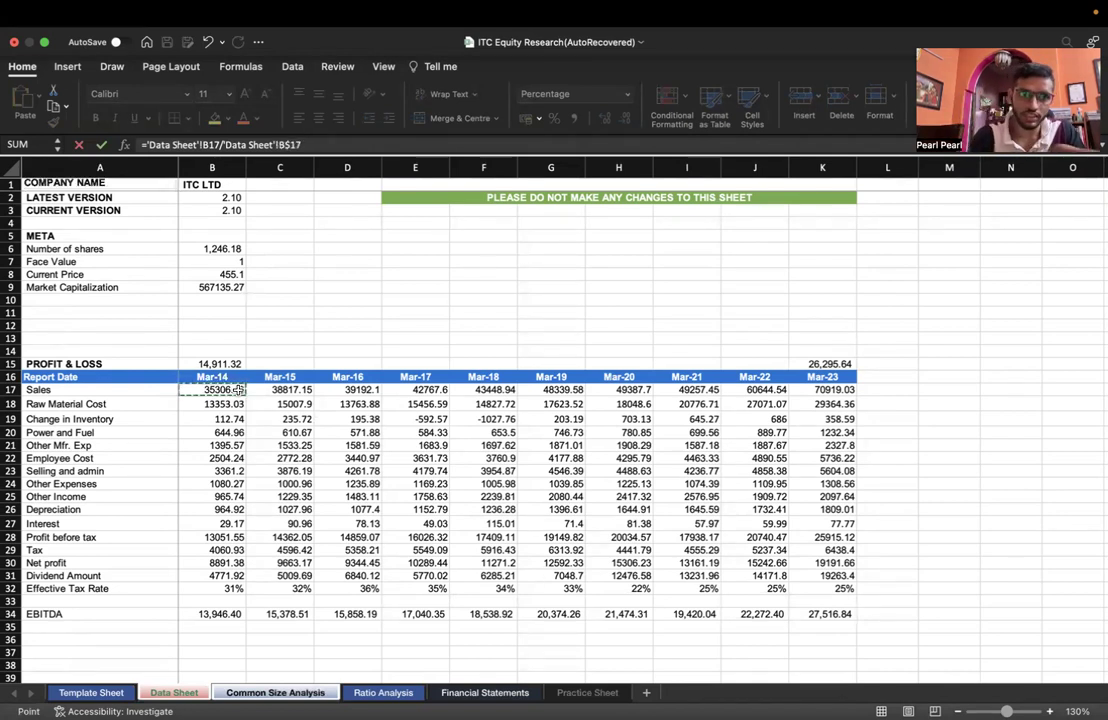
key("Return")
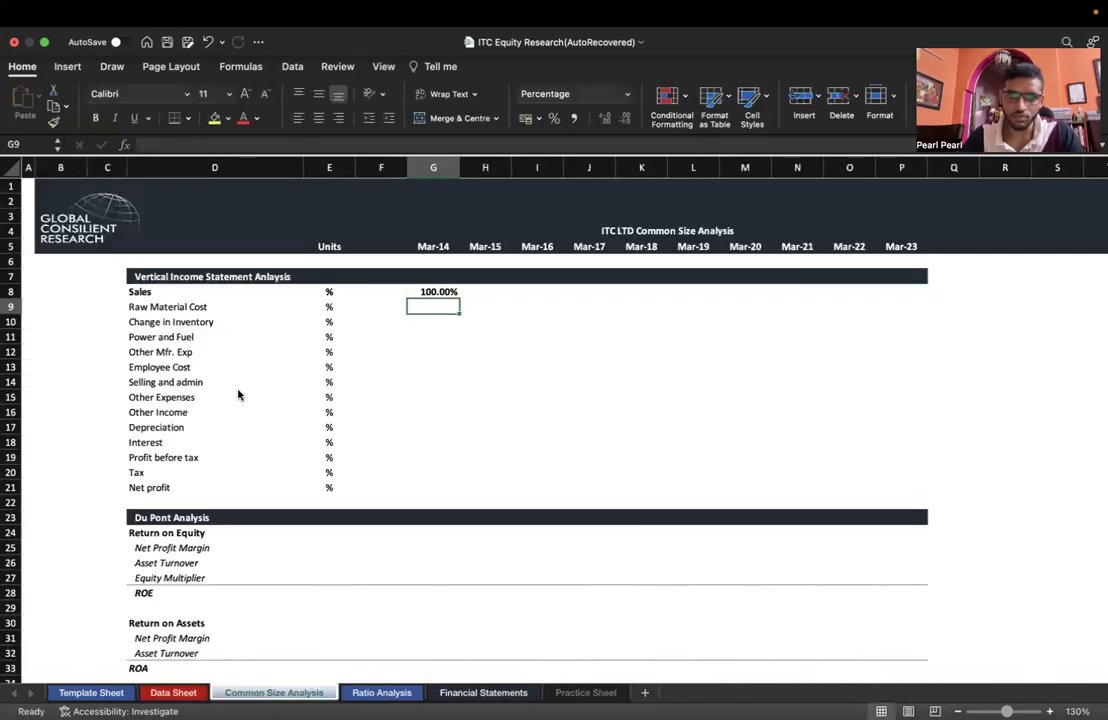
Copy the Mar-14 Sales formula in G8 down through the Net profit row, G21
key("Up")
key("Down")
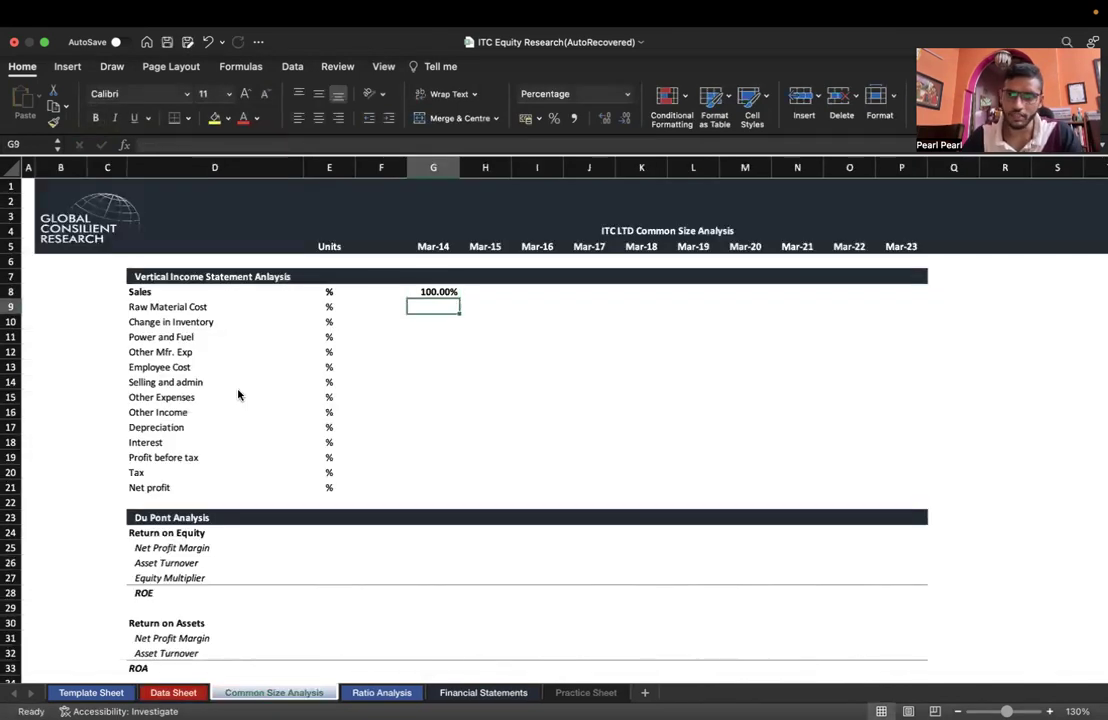
key("Up")
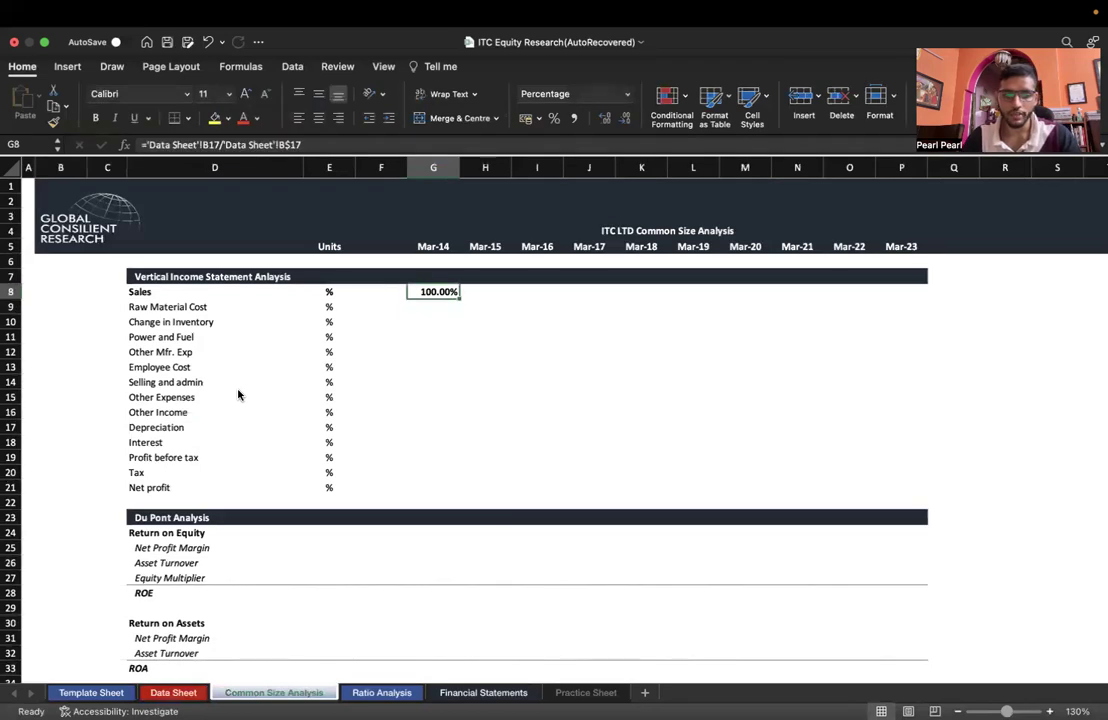
key("super+c")
key("shift+Down")
key("shift+Down")
key("shift+Down")
key("shift+Down")
key("shift+Down")
key("shift+Down")
key("shift+Down")
key("shift+Down")
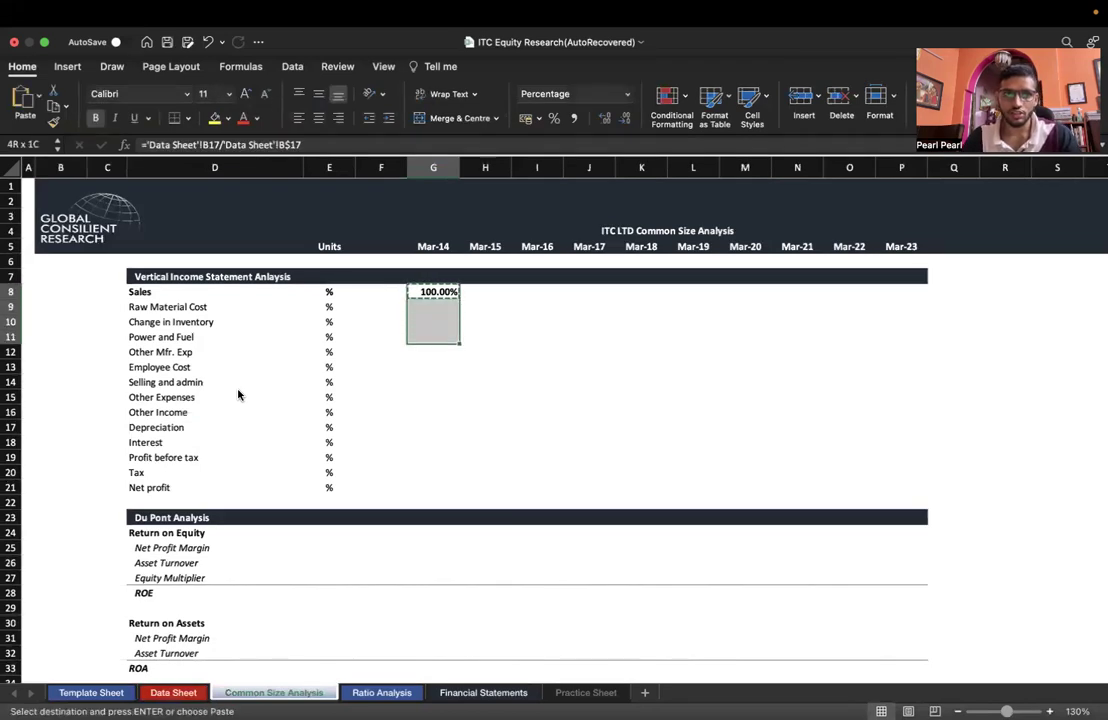
key("shift+Down")
key("shift+Down")
key("shift+Down")
key("shift+Down")
key("shift+Down")
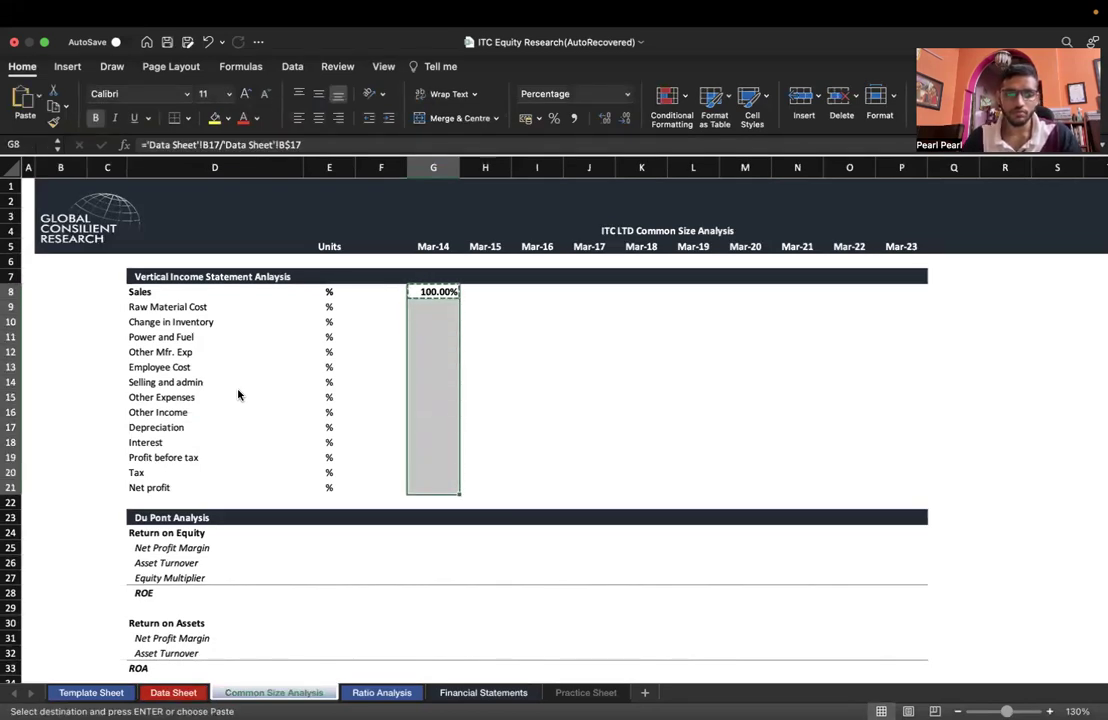
key("super+v")
key("Escape")
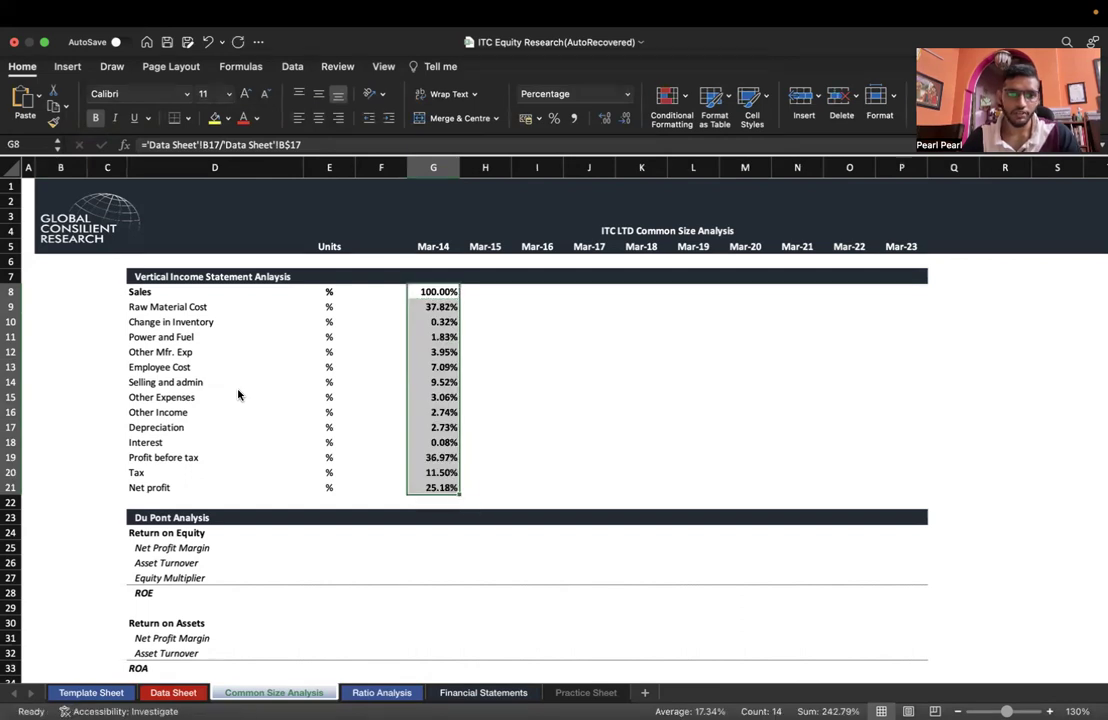
Remove the bold formatting from the Mar-14 percentages in G9:G21, from Raw Material Cost to Net profit
key("Down")
key("Down")
key("Down")
key("Down")
key("Up")
key("Up")
key("Up")
key("Up")
key("Down")
key("Down")
key("shift+Down")
key("shift+Down")
key("Up")
key("shift+Down")
key("shift+Down")
key("shift+Down")
key("shift+Down")
key("shift+Down")
key("shift+Down")
key("shift+Down")
key("shift+Down")
key("shift+Down")
key("shift+Down")
key("shift+Down")
key("shift+Down")
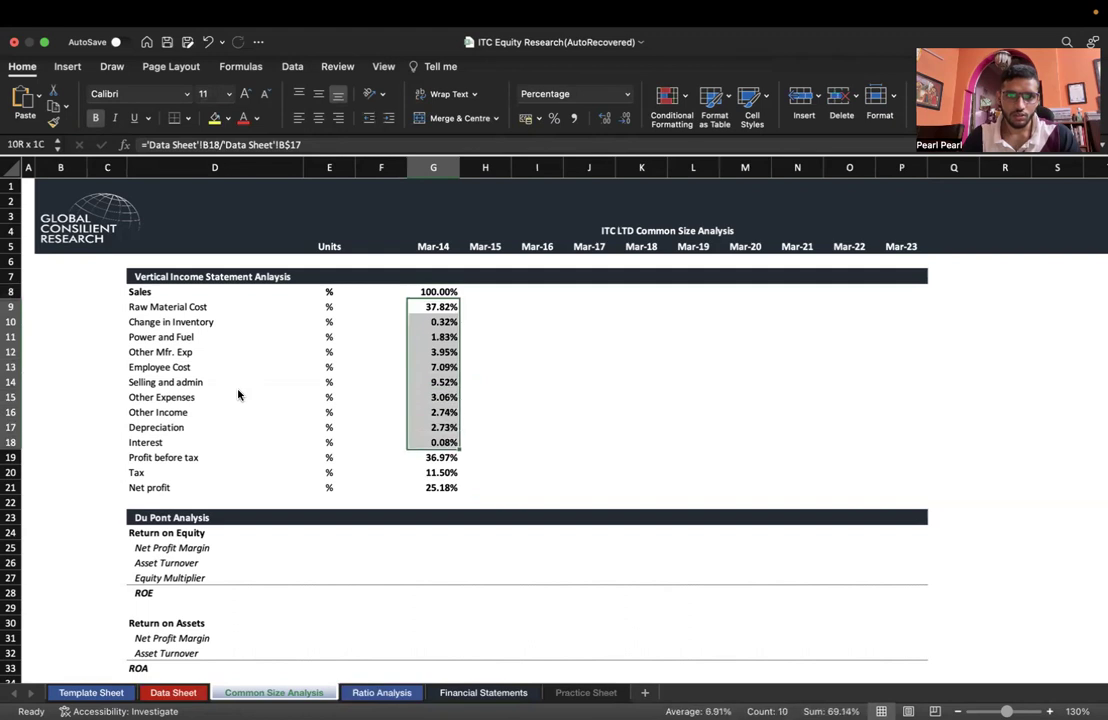
Examine the Mar-14 percentages row by row from Raw Material Cost to Other Mfr. Exp
key("Down")
key("Up")
key("Up")
key("Up")
key("Down")
key("Down")
key("Down")
key("Down")
key("Down")
key("Down")
key("Down")
key("Up")
key("Up")
key("Up")
key("Up")
key("Up")
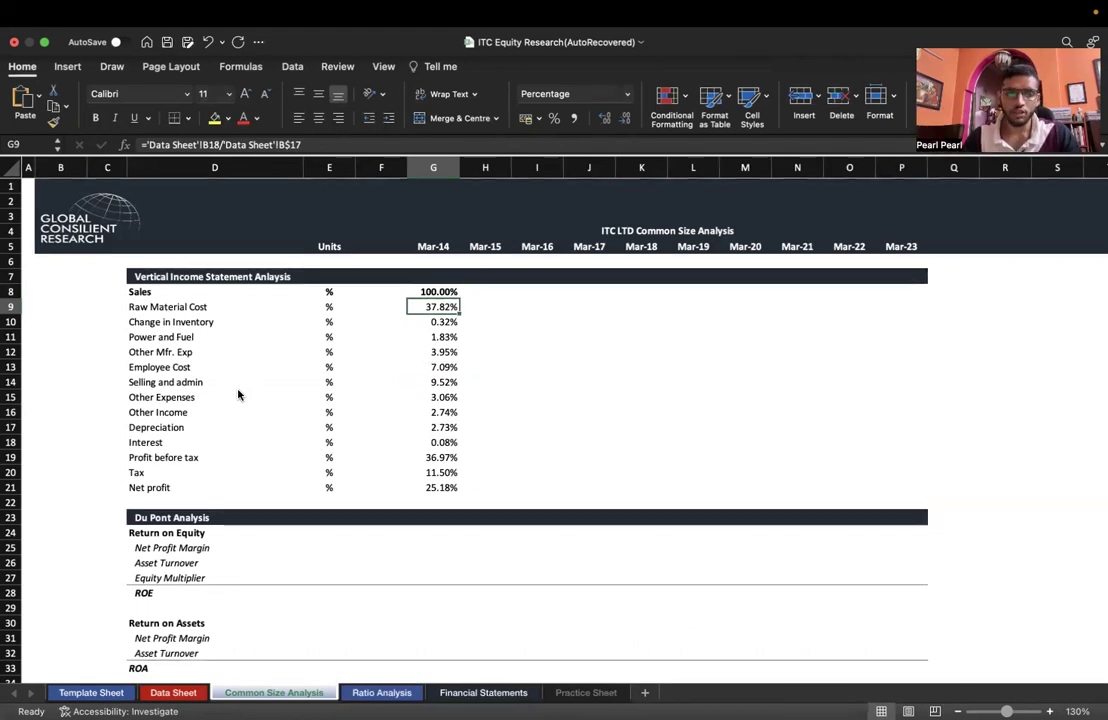
key("shift+space")
key("Down")
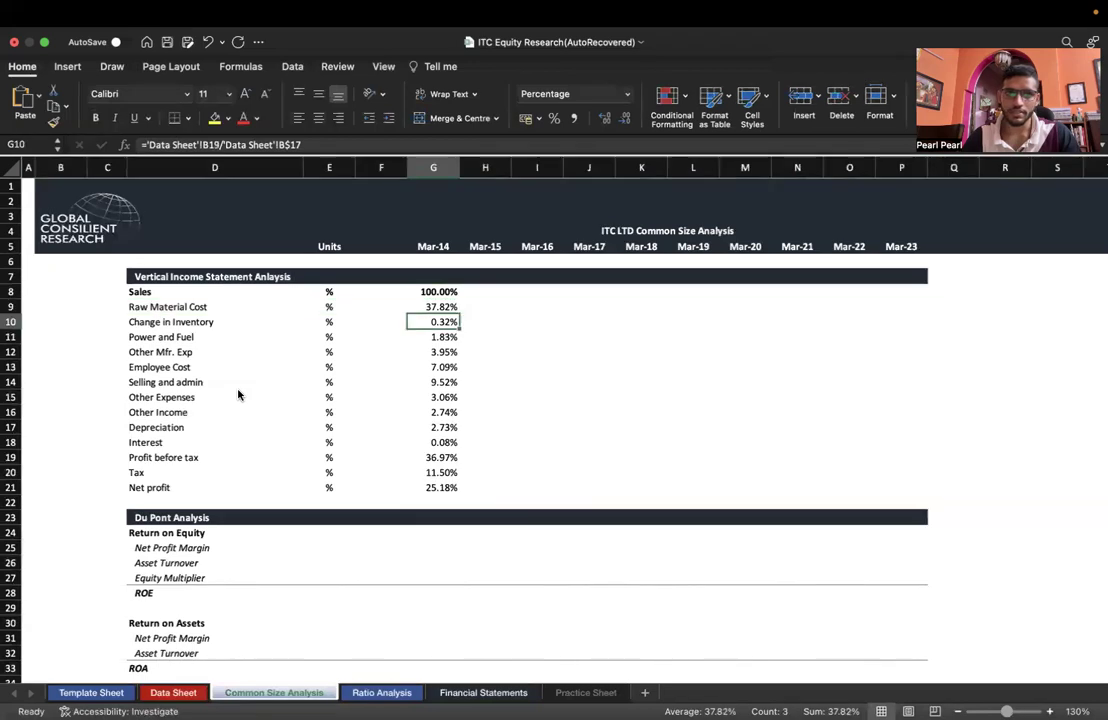
key("shift+space")
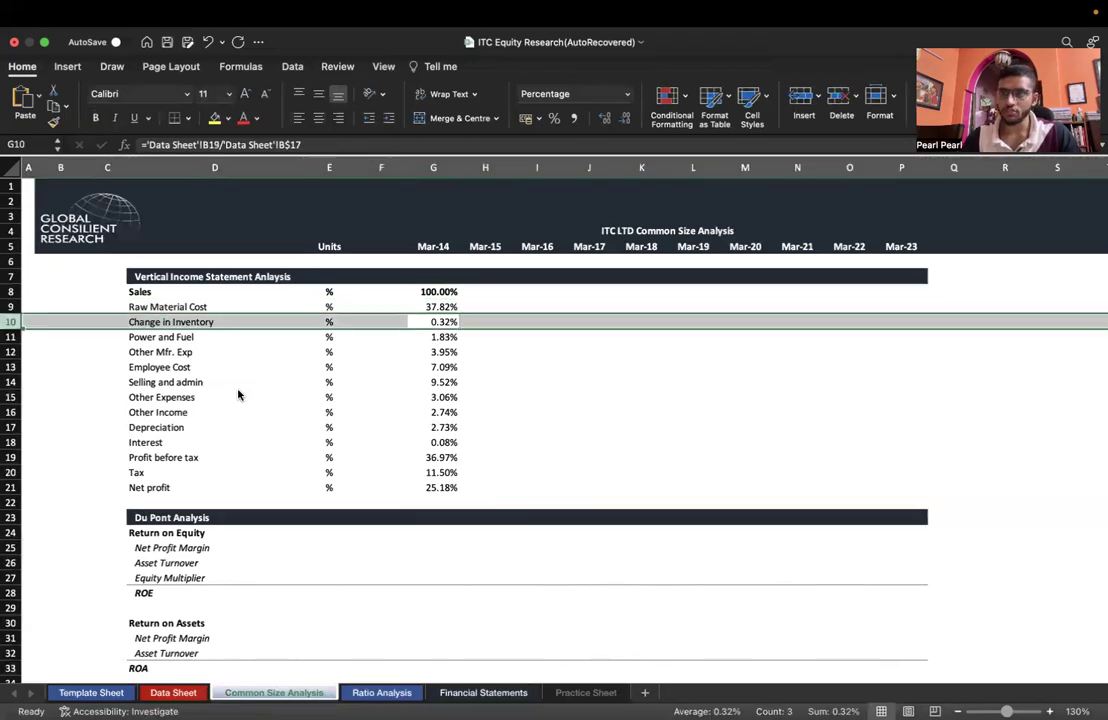
key("Down")
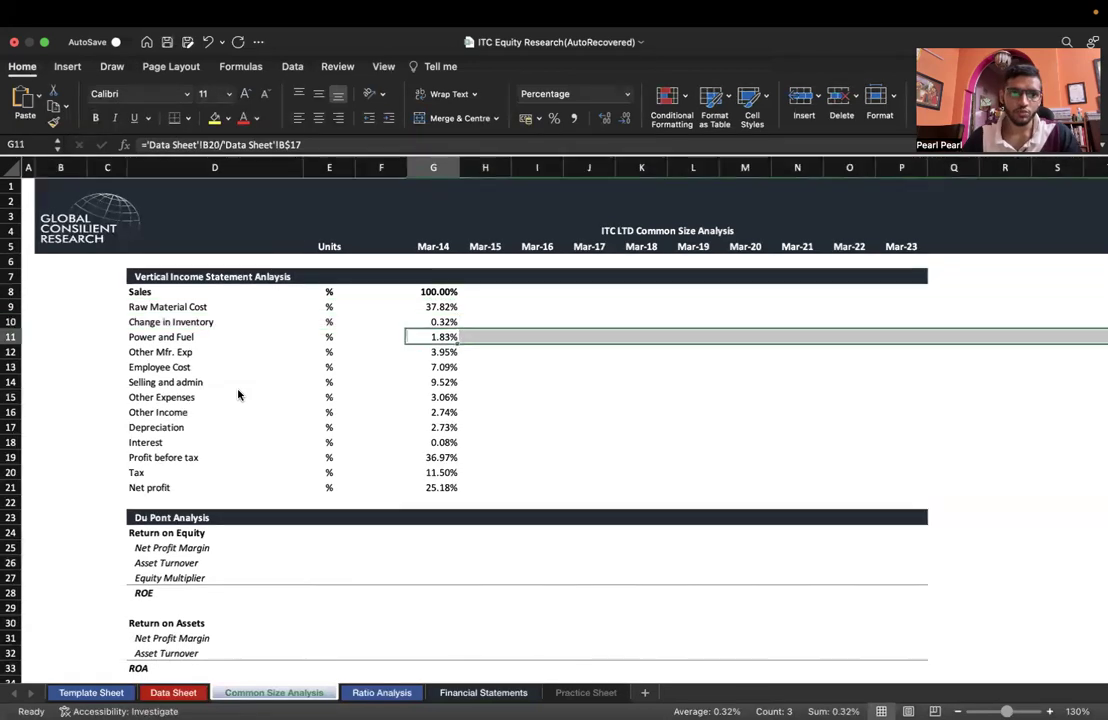
key("shift+space")
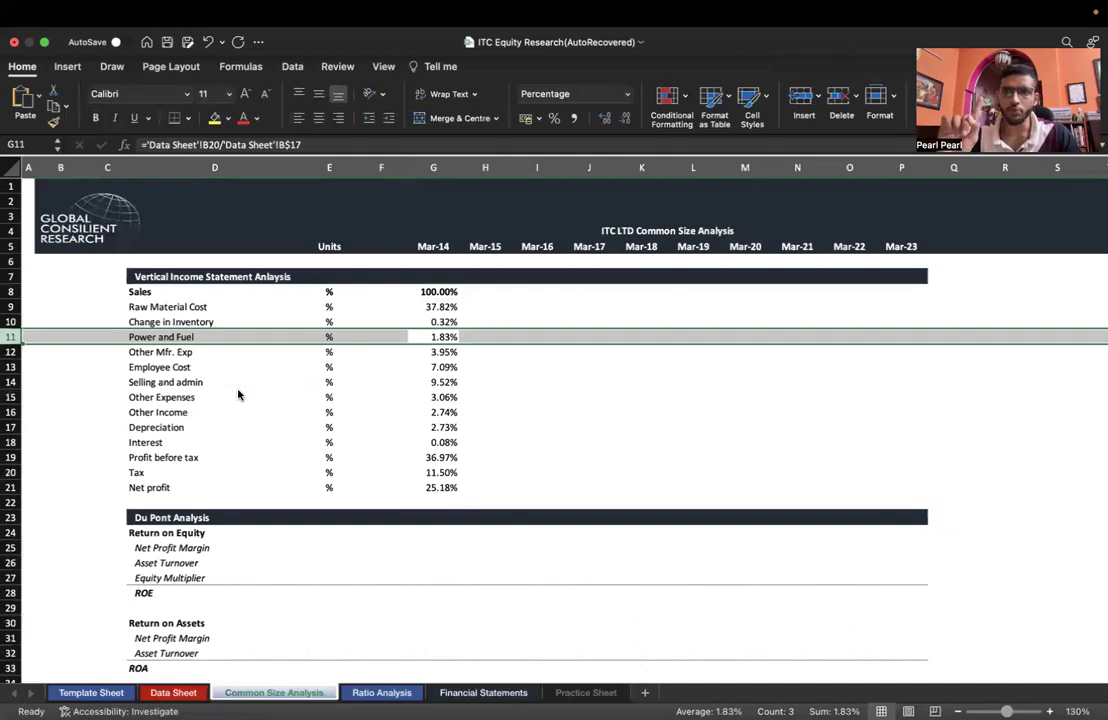
key("Down")
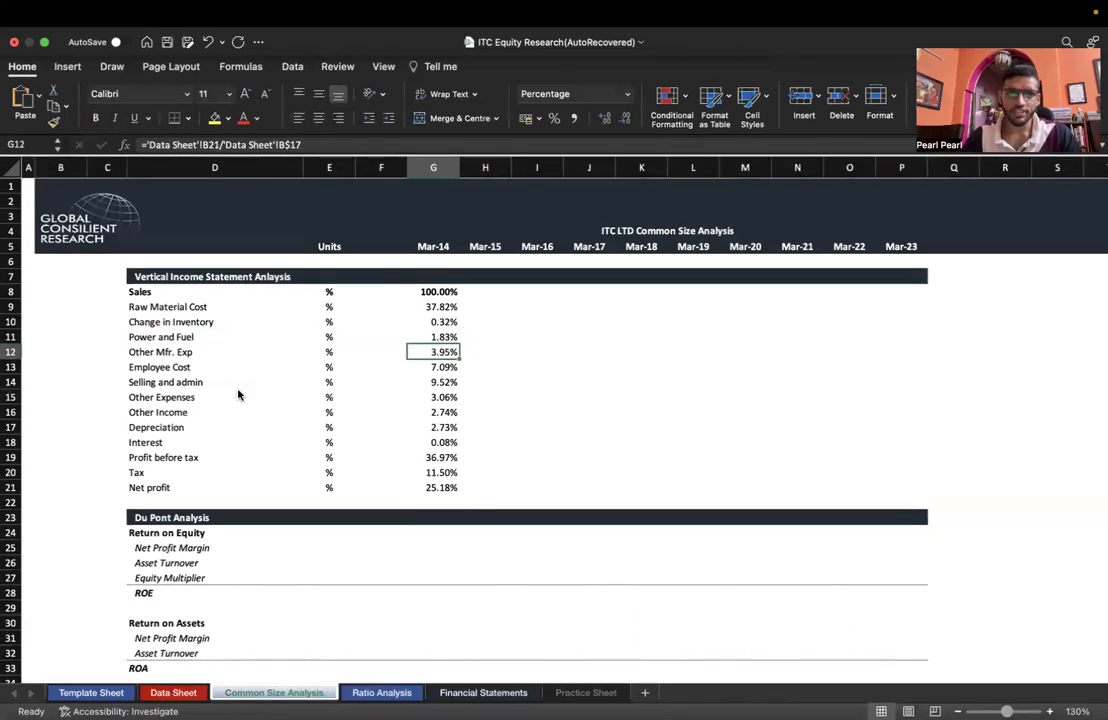
key("shift+space")
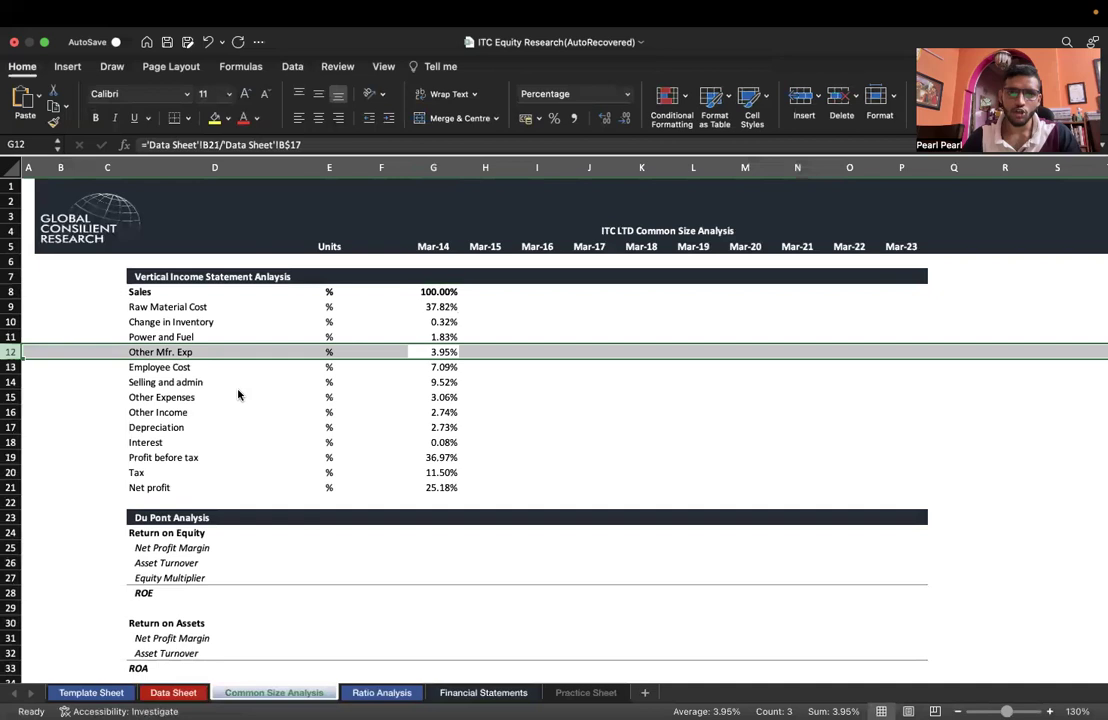
key("Left")
key("Left")
key("Left")
key("Left")
key("Right")
key("Right")
key("Right")
key("Down")
key("Down")
key("Down")
key("Down")
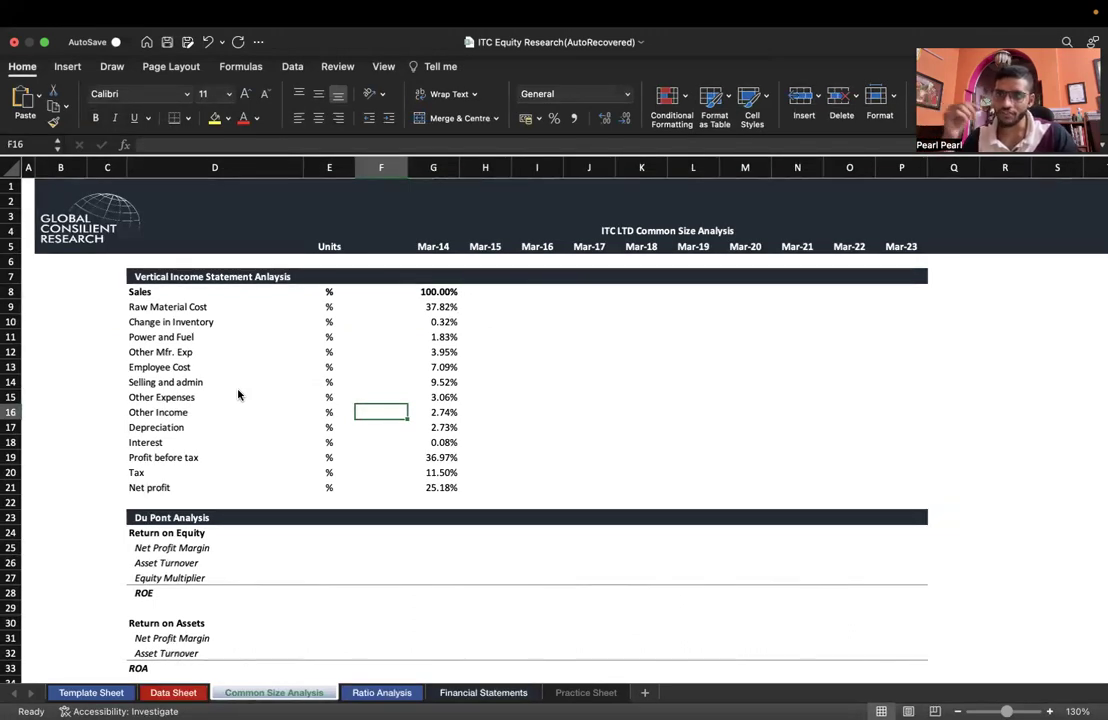
Examine the Mar-14 percentages from Other Income down to Tax, rows 16 to 20
key("Down")
key("Down")
key("Down")
key("Right")
key("Down")
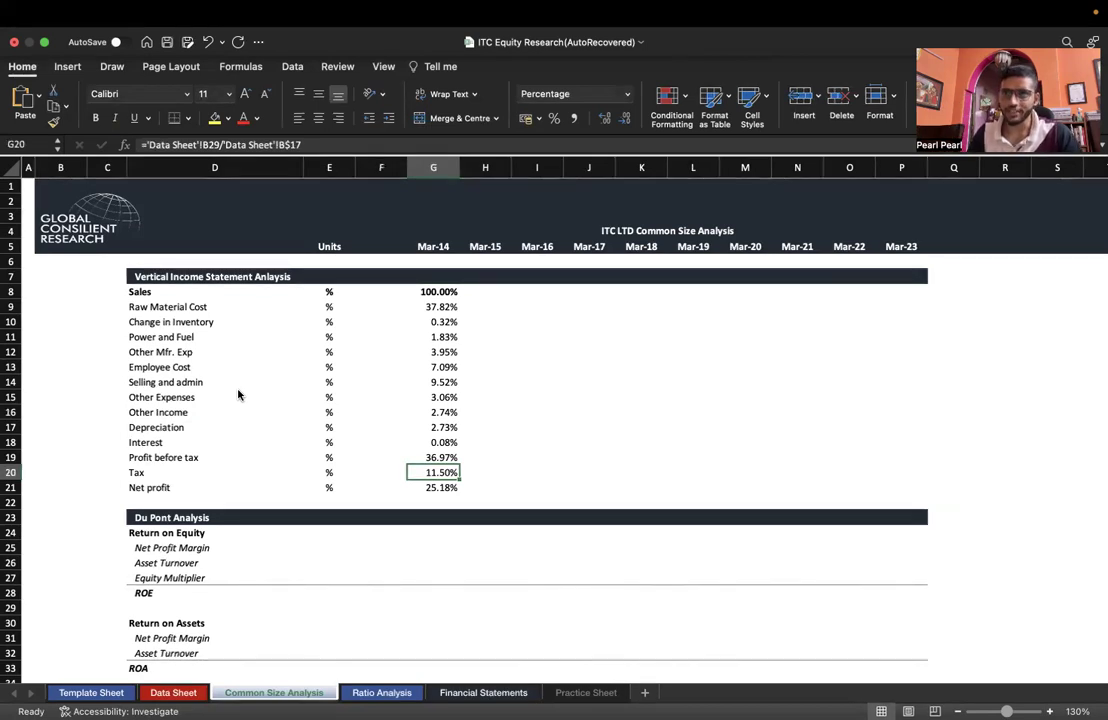
key("Up")
key("Up")
key("Up")
key("Up")
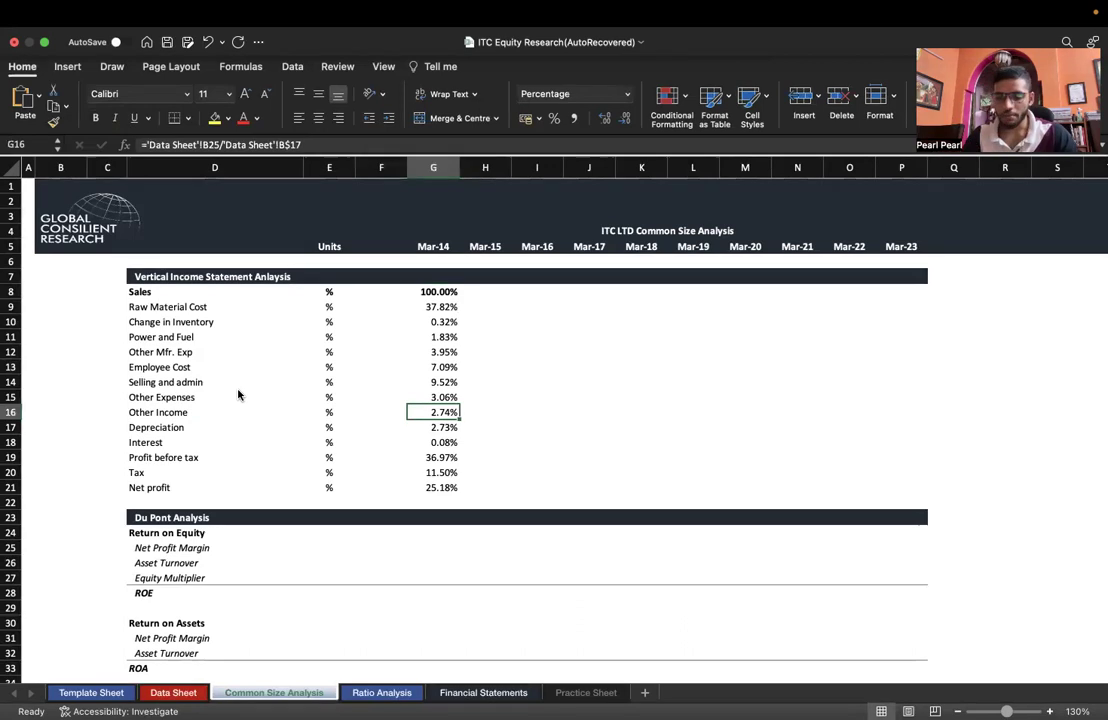
Copy the Mar-14 Sales formula in G8 across the Sales row to Mar-23, P8
key("Up")
key("Up")
key("Up")
key("Up")
key("Up")
key("Up")
key("Up")
key("Up")
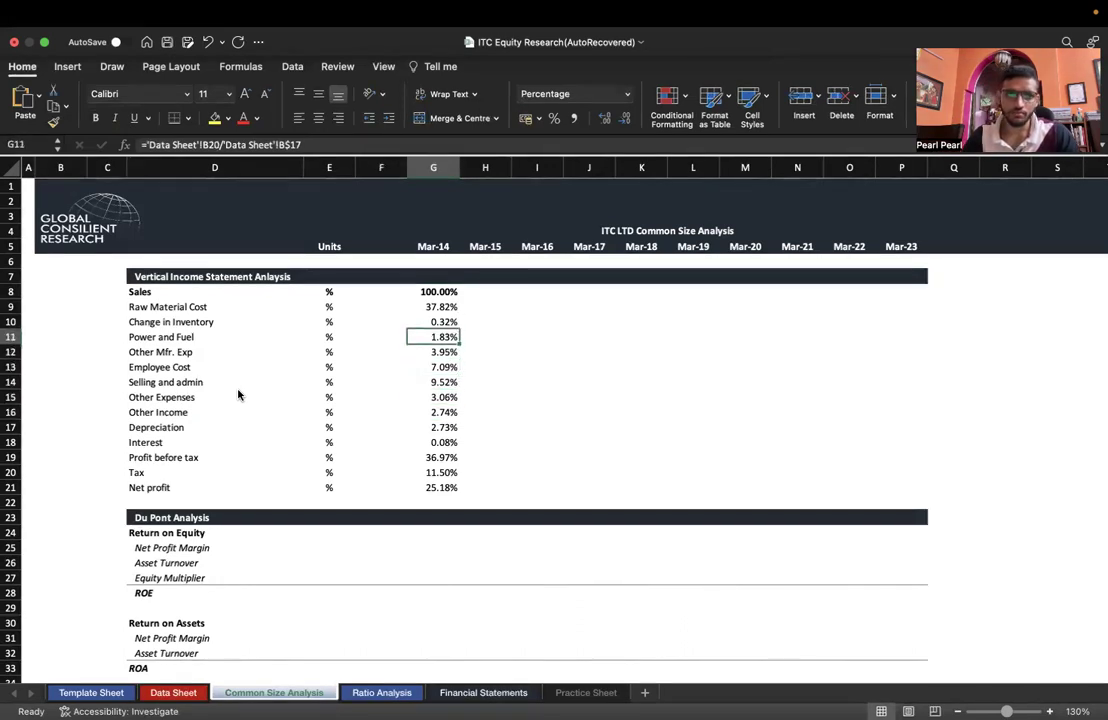
key("Right")
key("Right")
key("Left")
key("Left")
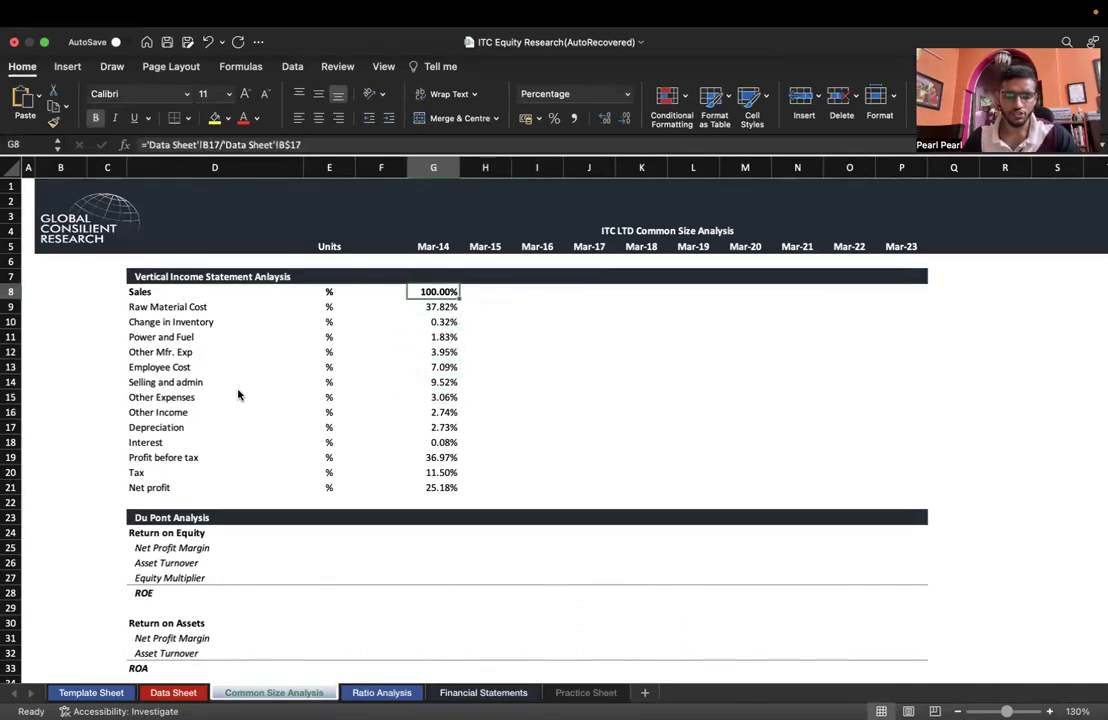
key("super+c")
key("shift+Down")
key("shift+Right")
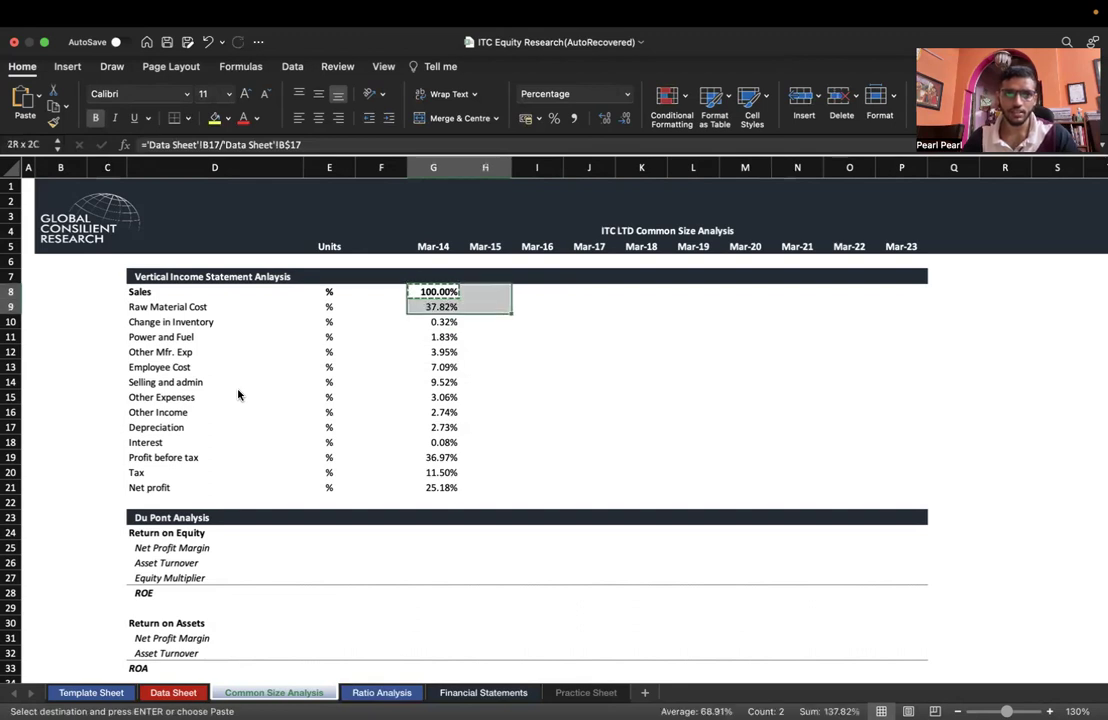
key("shift+Down")
key("shift+Right")
key("shift+Right")
key("shift+Up")
key("shift+Up")
key("shift+Right")
key("shift+Right")
key("shift+Right")
key("shift+Right")
key("shift+Right")
key("shift+Right")
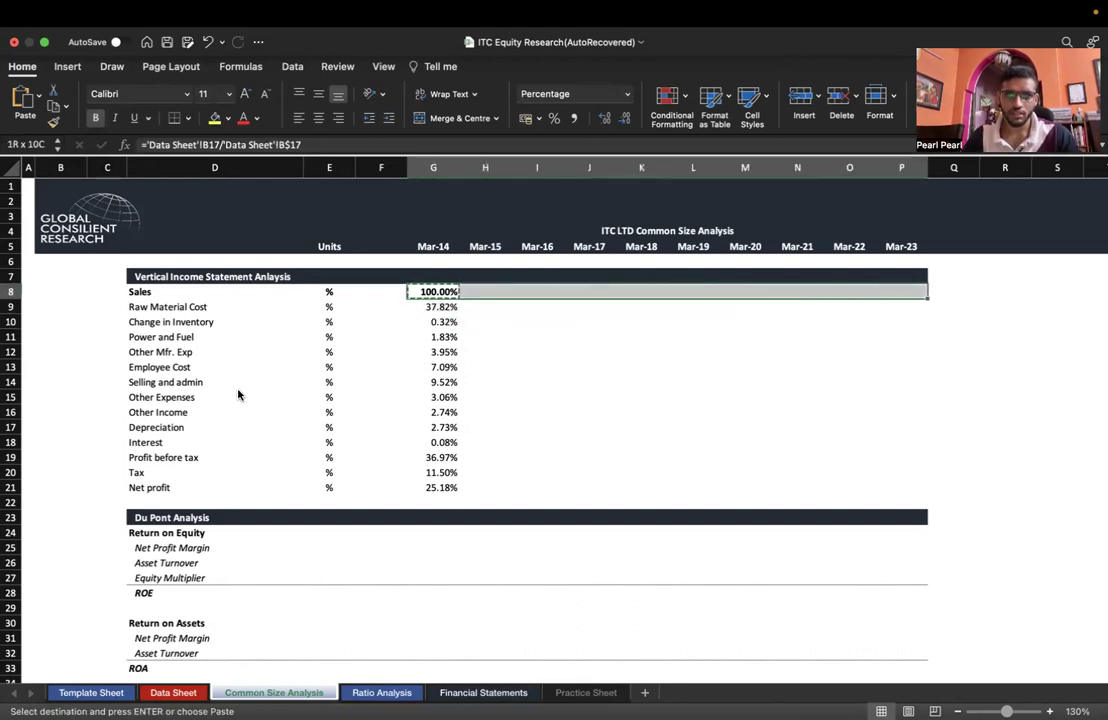
key("super+v")
key("Escape")
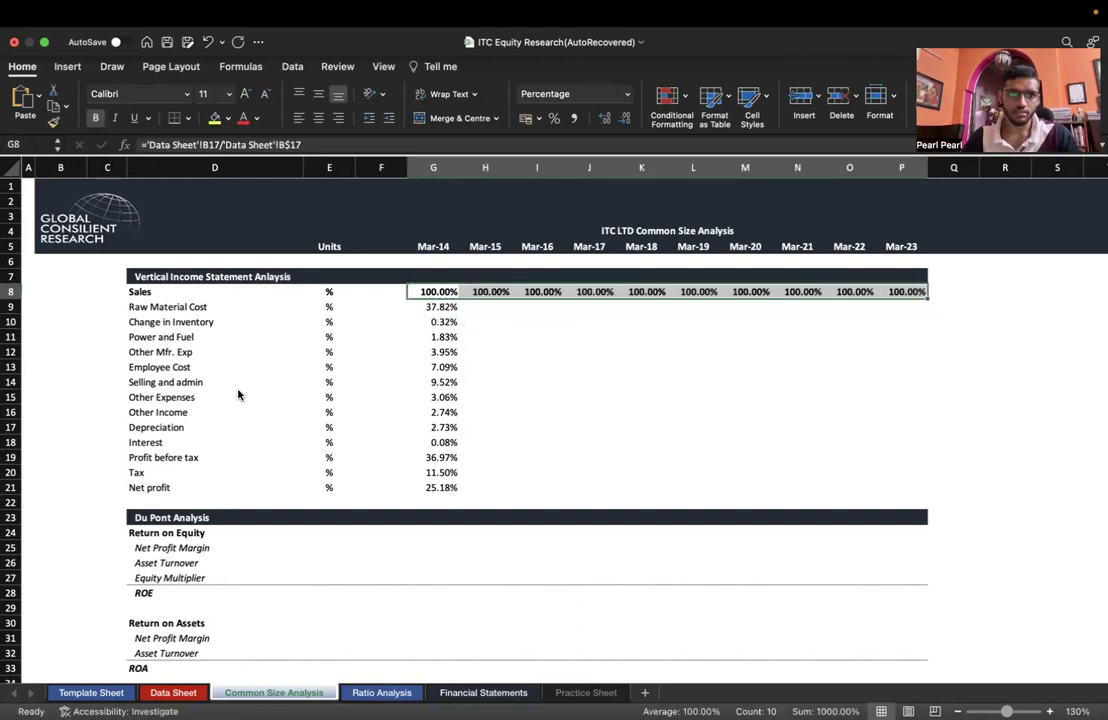
Examine the copied Sales formulas and percentages along row 8 across the years
key("Right")
key("Right")
key("Right")
key("Right")
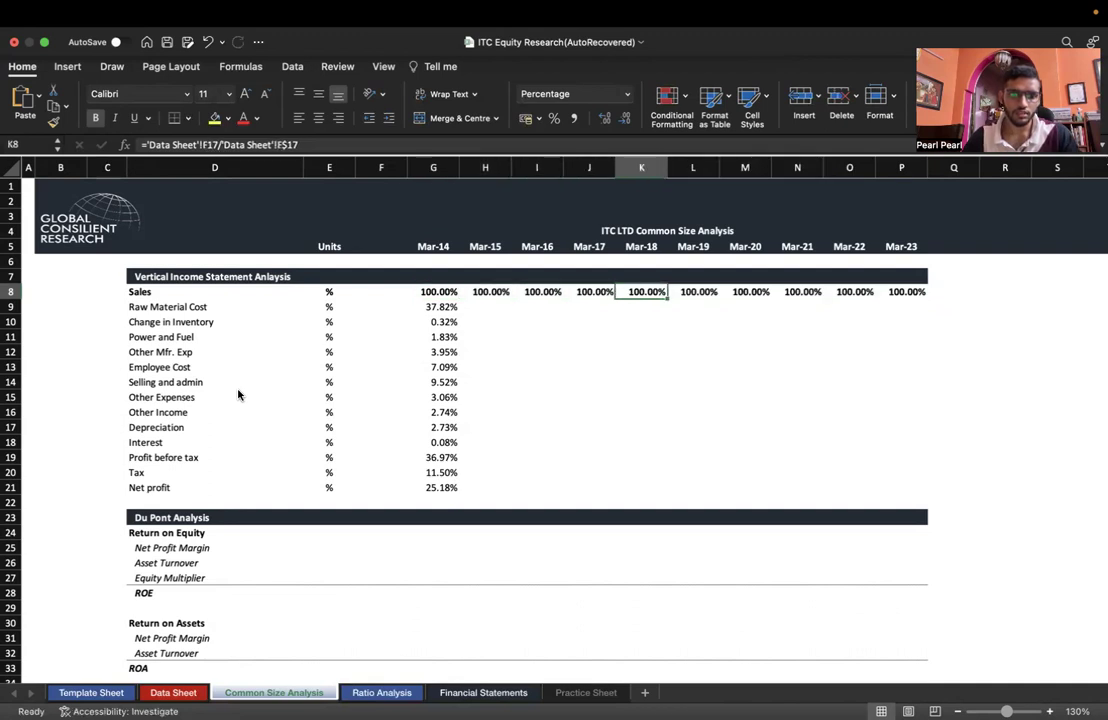
key("Right")
key("Right")
key("Right")
key("Right")
key("Left")
key("Left")
key("Left")
key("Right")
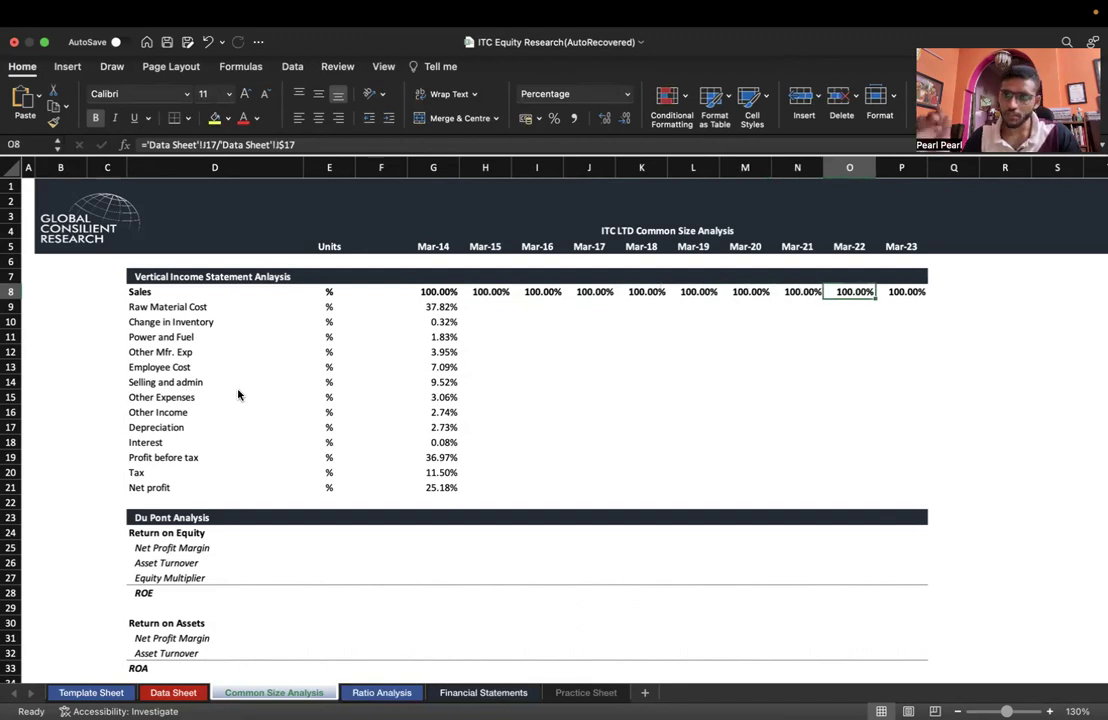
Copy the Mar-15 to Mar-23 Sales formulas in H8:P8 down through the remaining income statement rows to Net profit, row 21
key("Left")
key("Left")
key("Left")
key("Left")
key("Left")
key("Left")
key("Left")
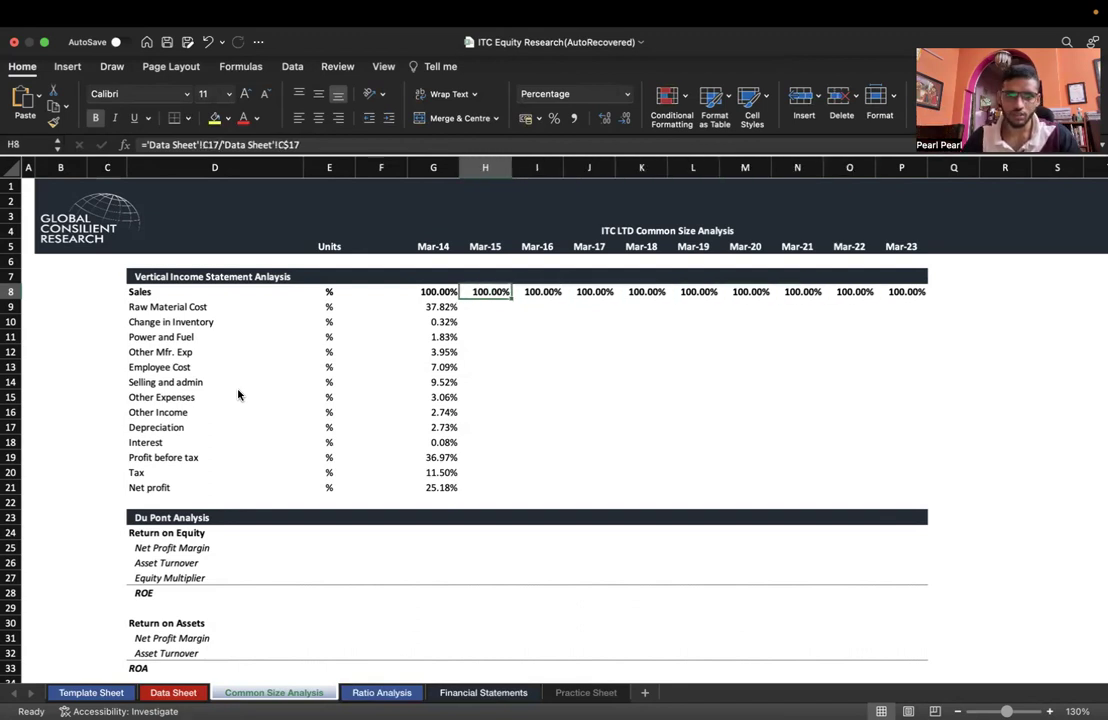
key("shift+Right")
key("shift+Right")
key("shift+Right")
key("shift+Right")
key("shift+Right")
key("shift+Right")
key("shift+Right")
key("shift+Right")
key("super+c")
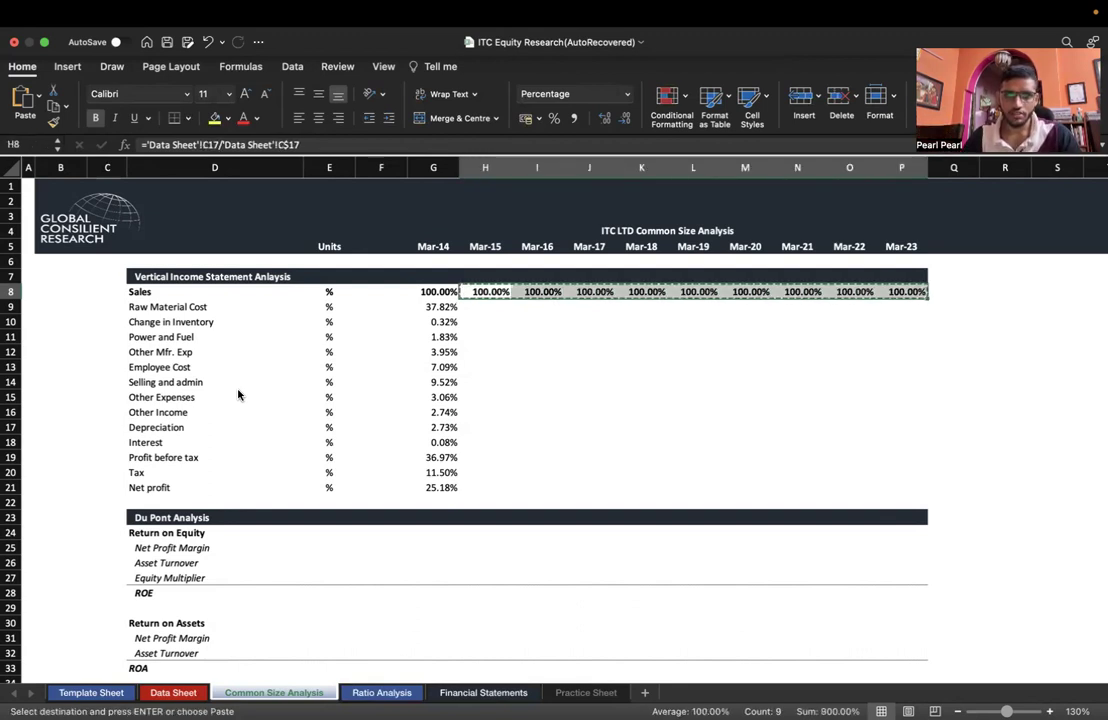
key("shift+Down")
key("shift+Down")
key("shift+Down")
key("shift+Down")
key("shift+Down")
key("shift+Down")
key("shift+Down")
key("shift+Down")
key("shift+Down")
key("shift+Down")
key("shift+Down")
key("shift+Down")
key("shift+Down")
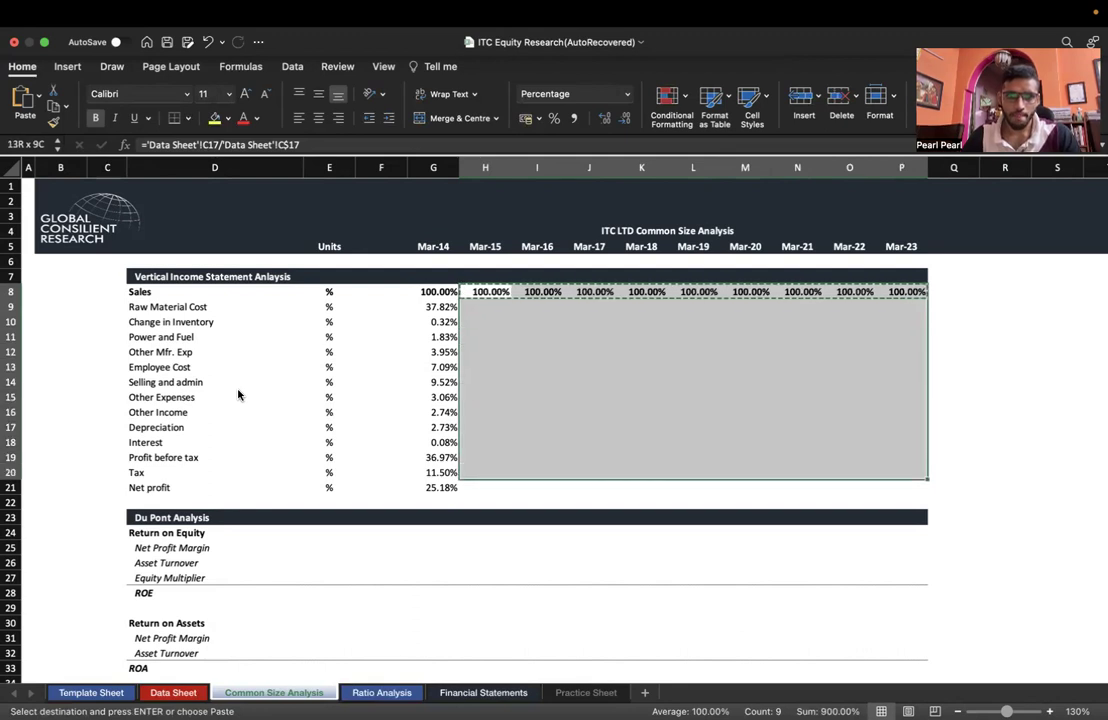
key("super+v")
key("Escape")
Remove the bold formatting from the Mar-15 to Mar-23 percentages in H9:P21
key("Down")
key("shift+Right")
key("super+shift+Down")
key("super+shift+Right")
key("Down")
key("Down")
key("Up")
key("Up")
key("Left")
key("Left")
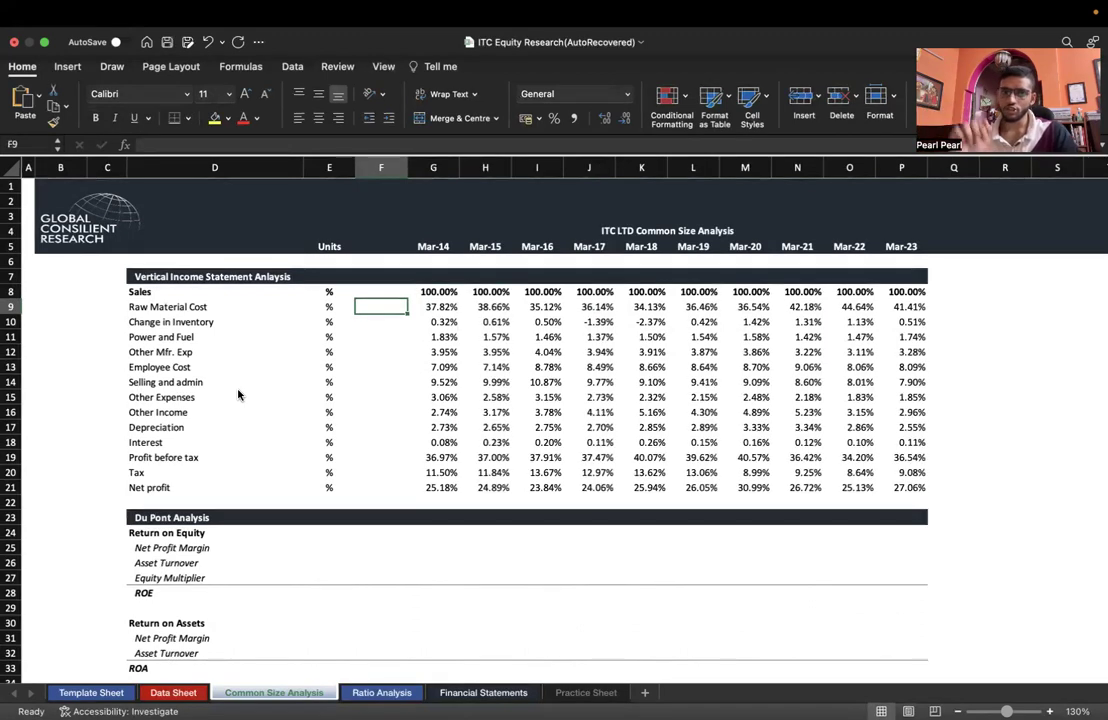
Review the rows down to Net profit and highlight row 21 to compare its percentages across all years
key("Down")
key("Down")
key("Down")
key("Down")
key("Down")
key("Down")
key("Down")
key("Down")
key("Down")
key("Down")
key("Down")
key("Down")
key("shift+space")
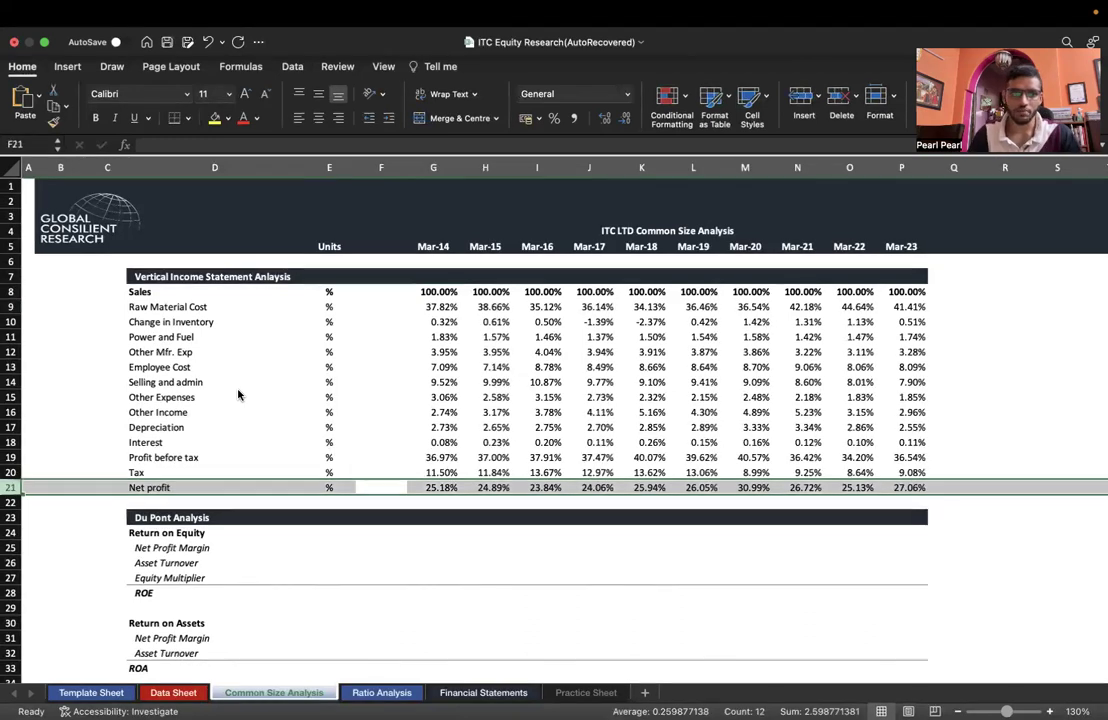
Highlight the Raw Material Cost row to compare its percentages across all years, and look over the rows down to Other Income
key("Up")
key("Up")
key("Up")
key("Up")
key("Up")
key("Up")
key("Up")
key("Up")
key("Up")
key("Up")
key("Up")
key("Up")
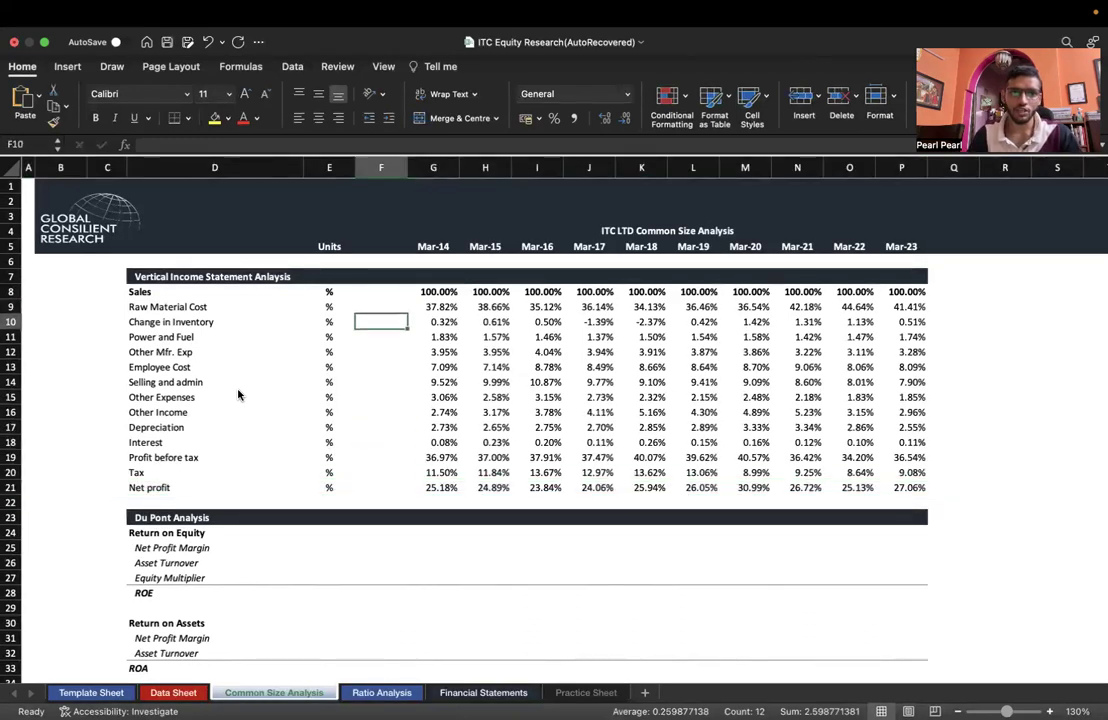
key("shift+space")
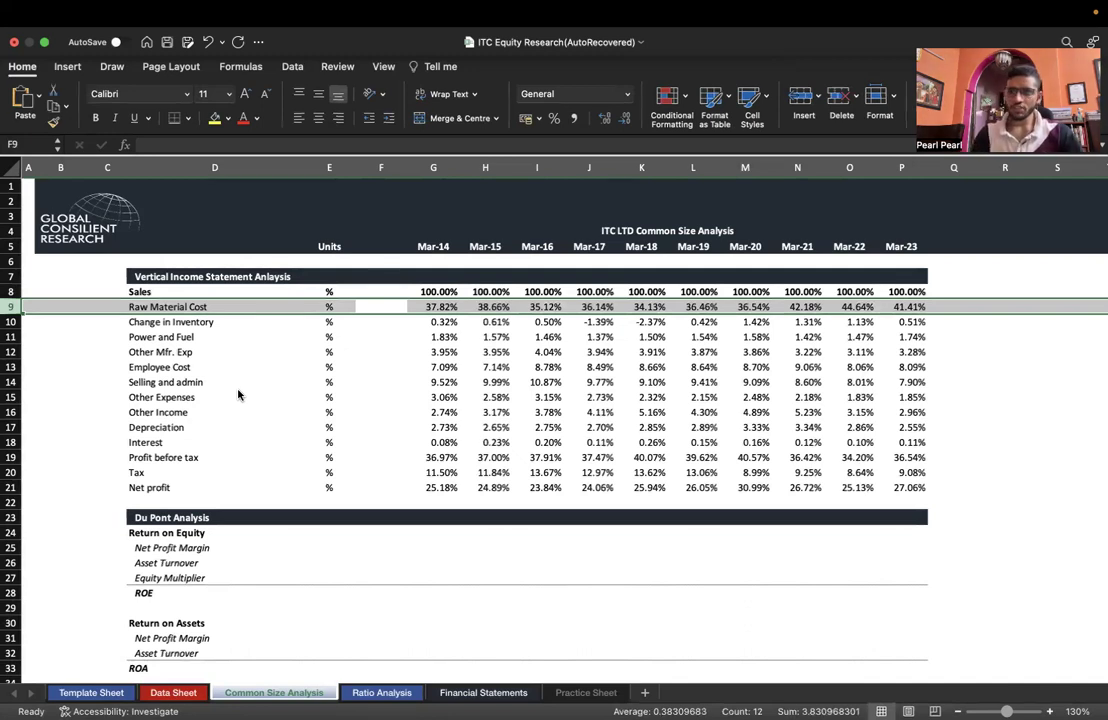
key("Down")
key("Down")
key("Down")
key("Down")
key("Down")
key("Down")
key("Down")
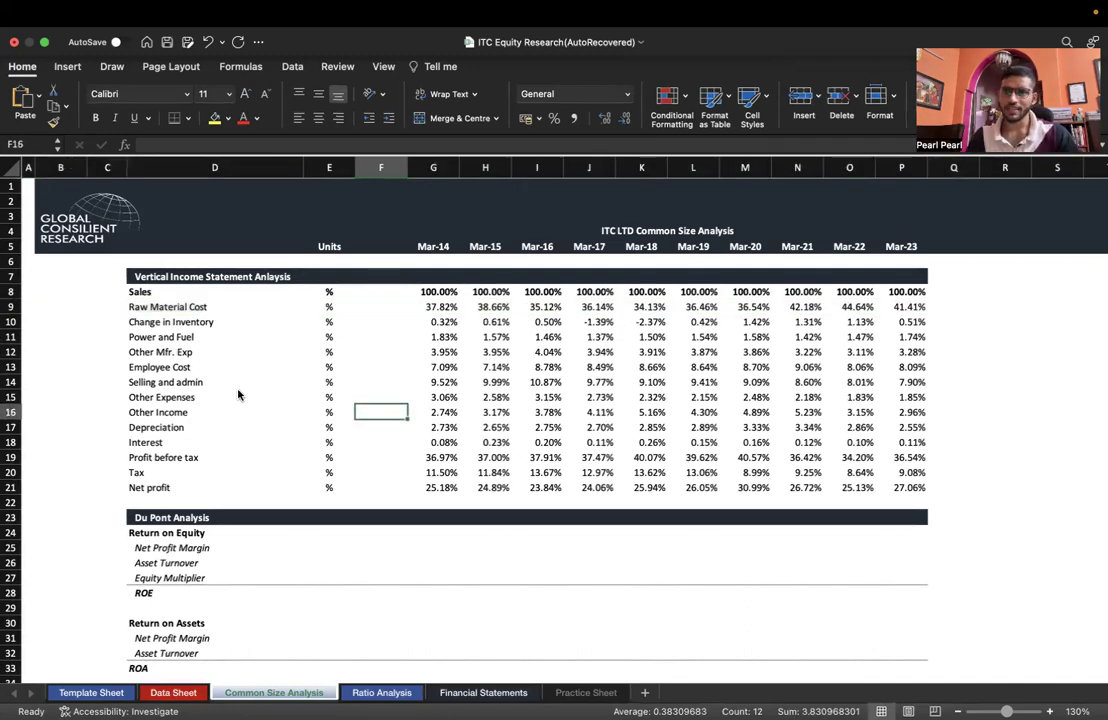
Switch to the presentation and show page 18, the Dupont of Return on Equity slide
key("super+Tab")
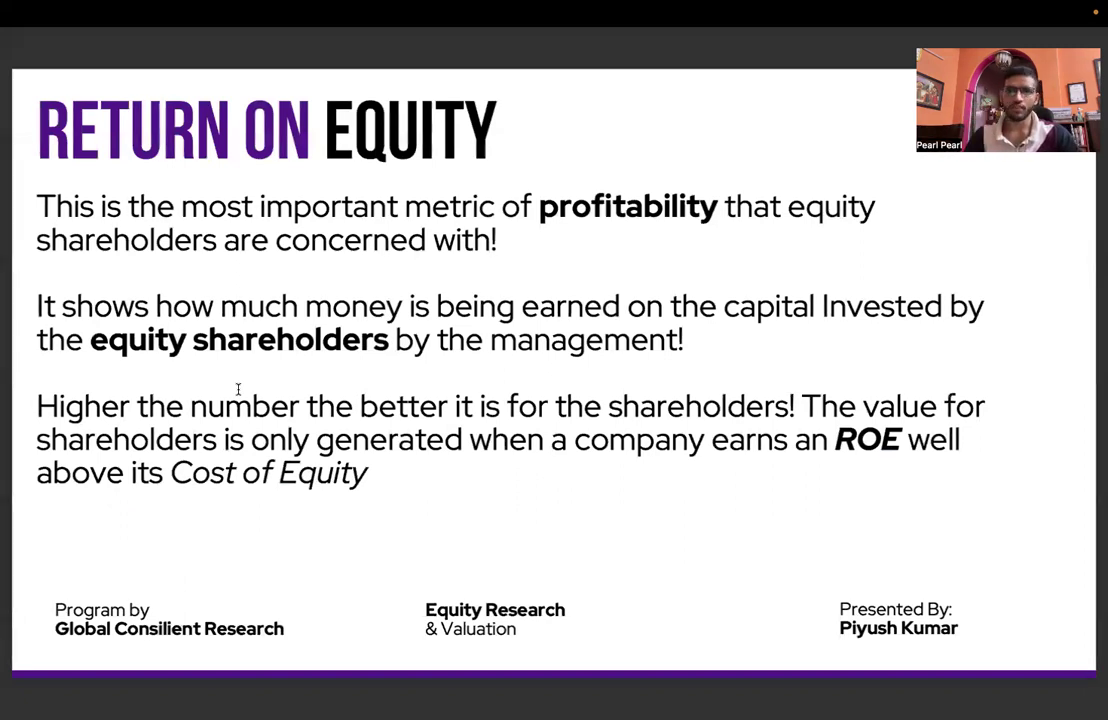
key("Right")
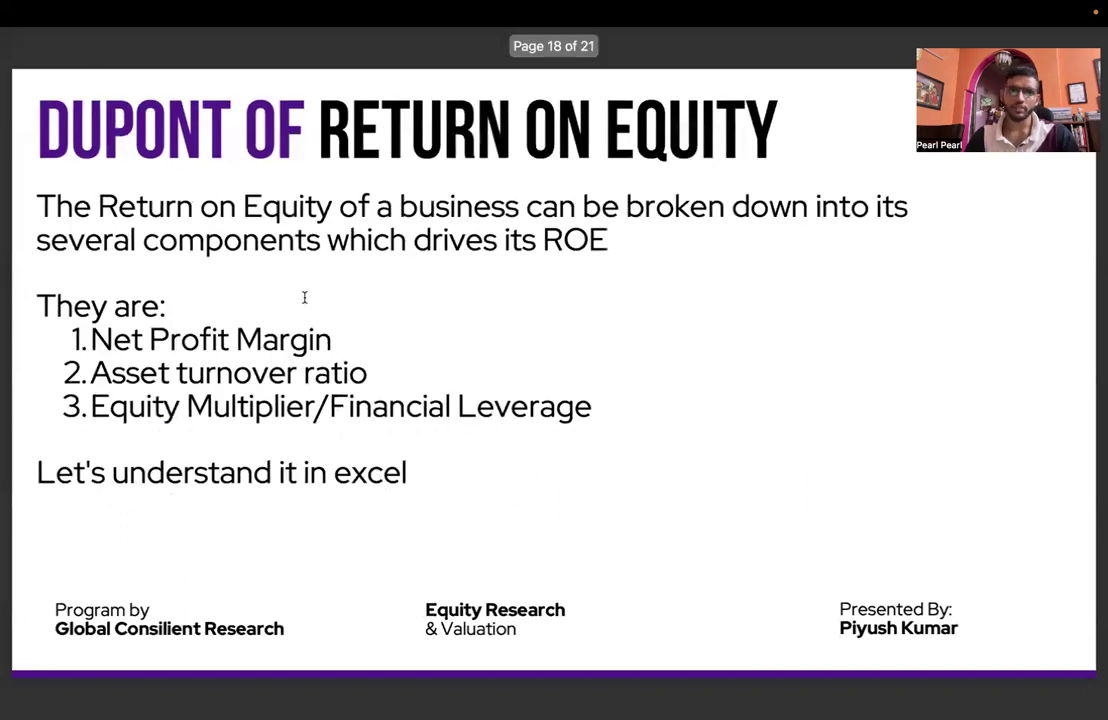
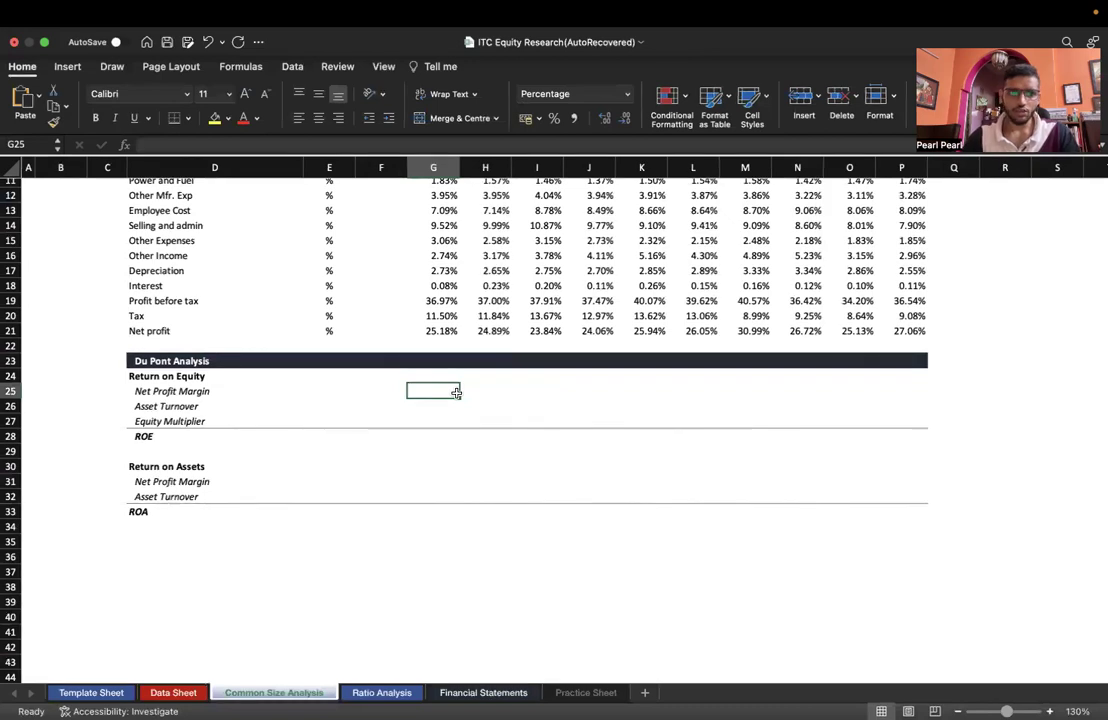
Back in Excel, enter ='Ratio Analysis'!G16, the PAT Margin, as the Mar-14 Net Profit Margin in G25 of the Du Pont Analysis
key("shift+space")
key("shift+Down")
key("shift+Down")
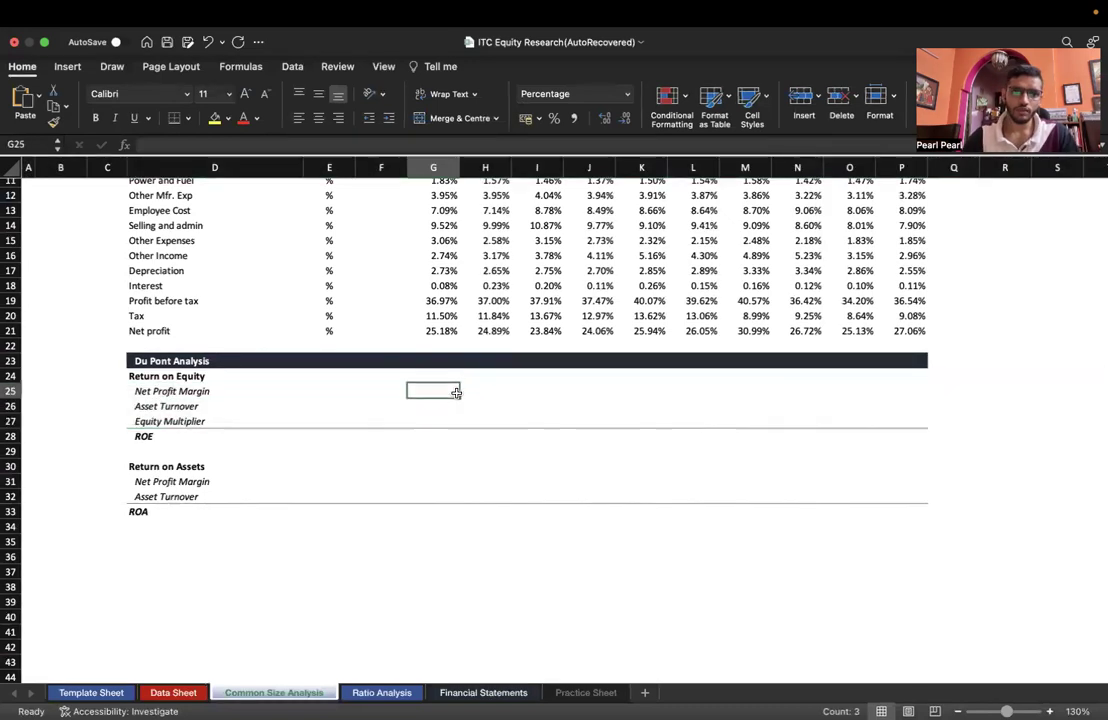
type("=")
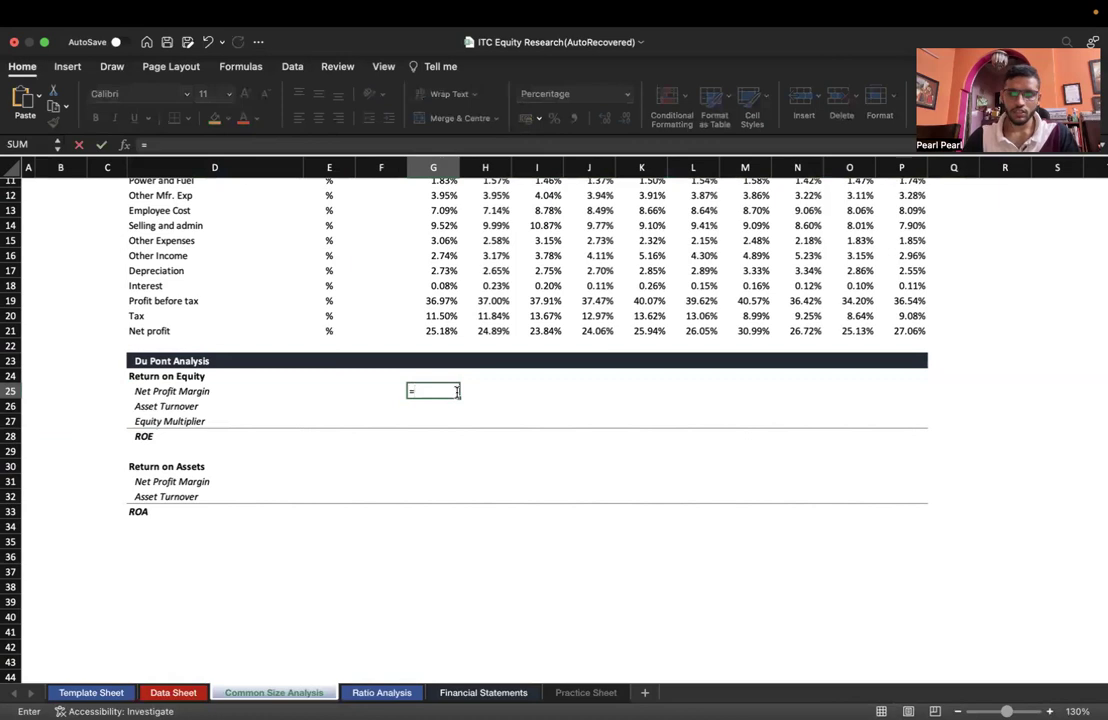
key("ctrl+Page_Down")
scroll(460, 333, "up", 5)
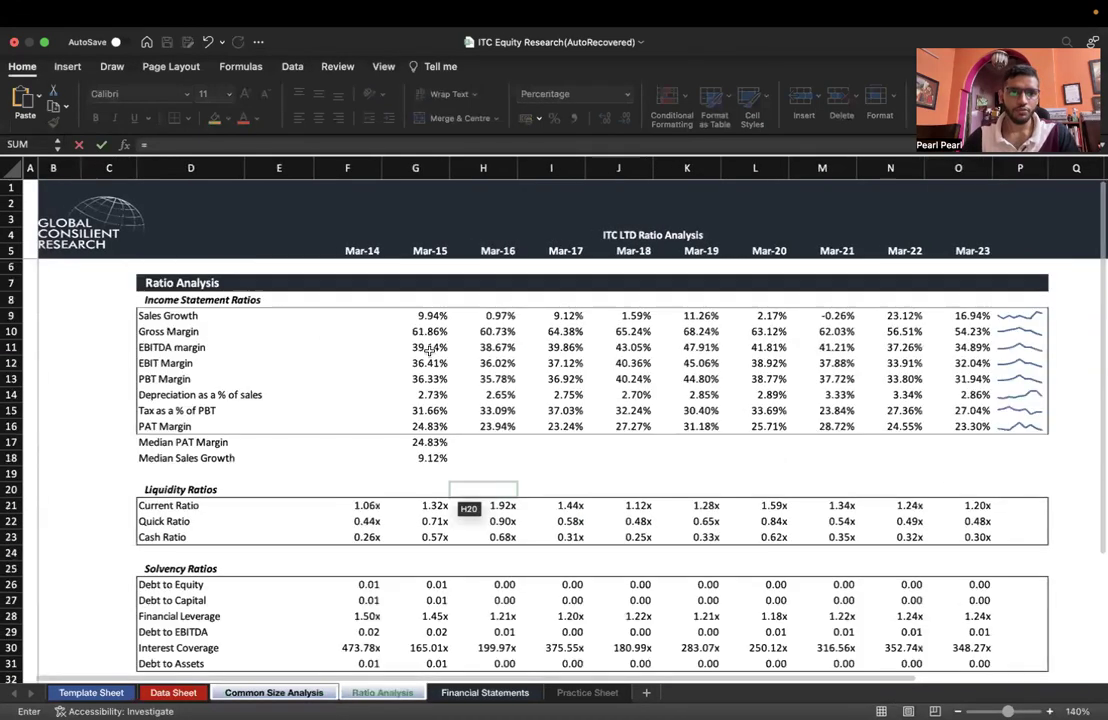
scroll(342, 382, "right", 2)
left_click(410, 424)
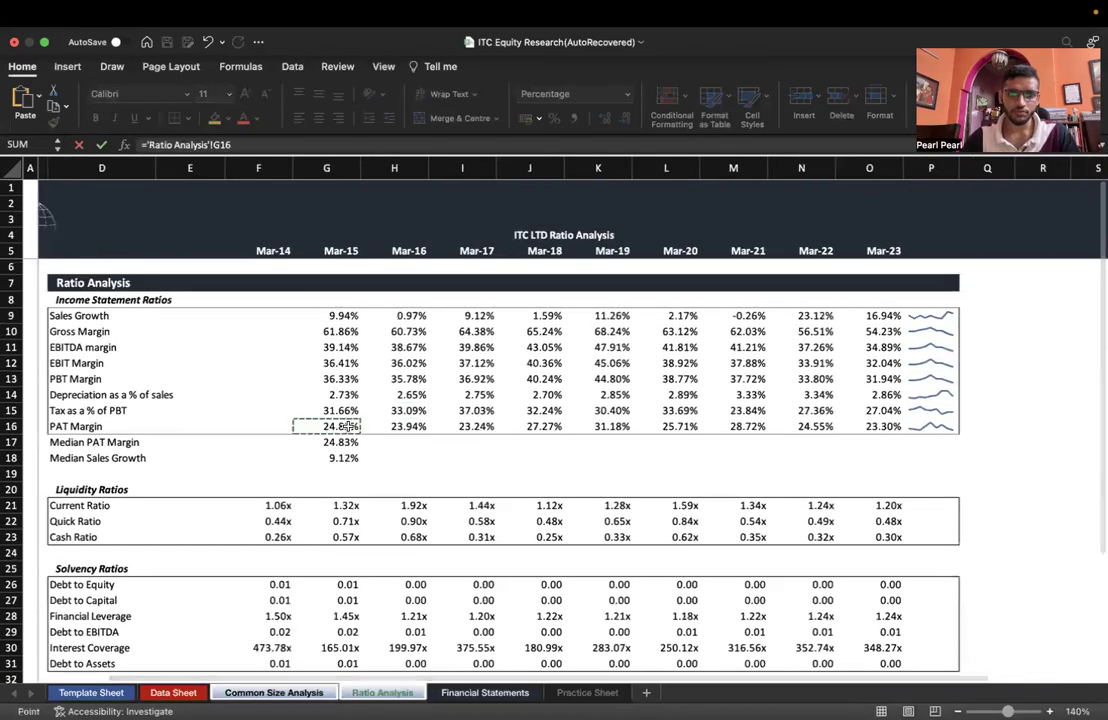
key("Return")
Link the Mar-14 Asset Turnover in G26 to the Mar-14 Total Asset Turnover on the Ratio Analysis sheet
type("=")
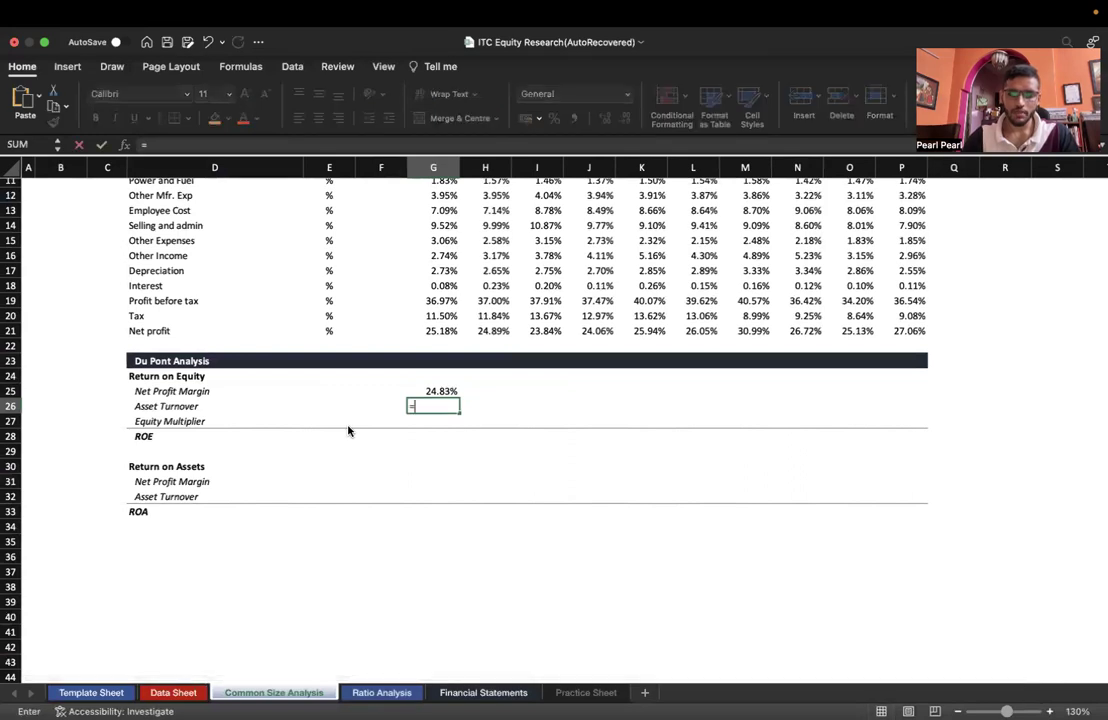
key("ctrl+Page_Down")
scroll(348, 430, "down", 3)
scroll(348, 430, "right", 2)
scroll(348, 430, "down", 5)
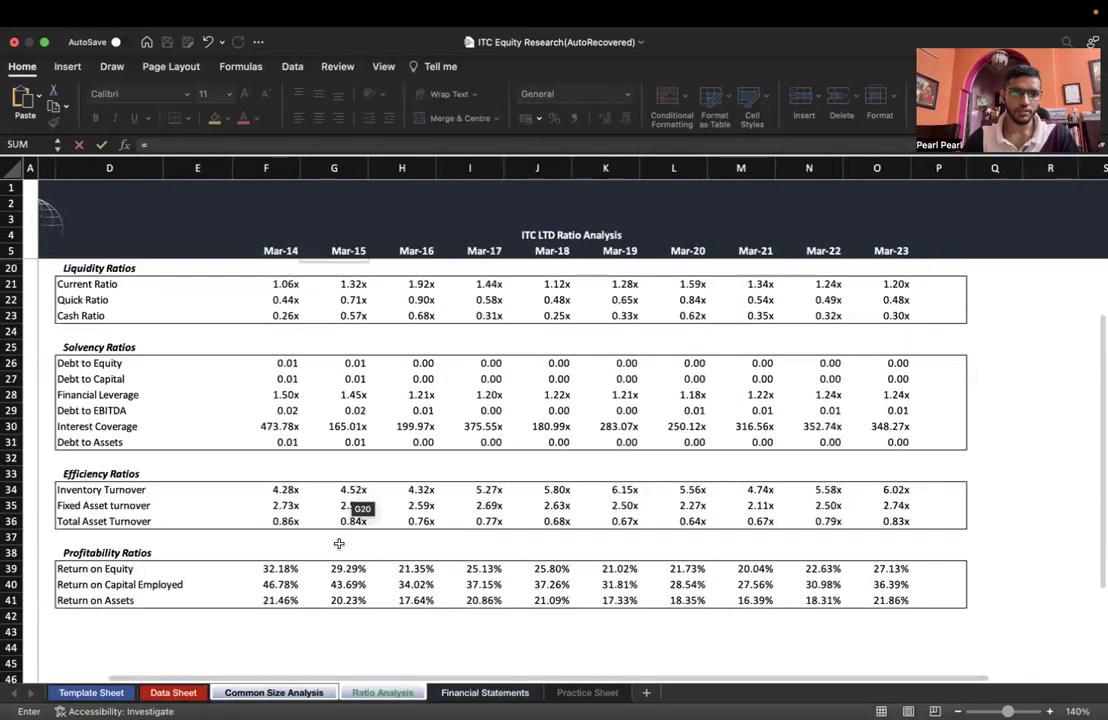
left_click(285, 521)
key("Return")
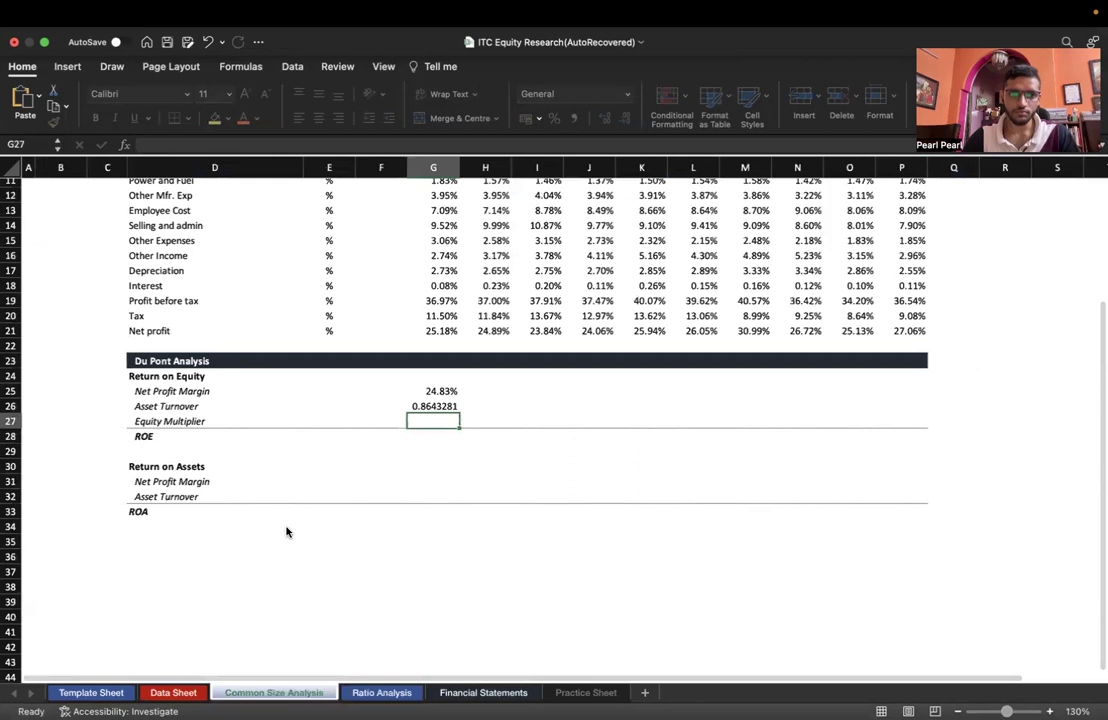
Enter ='Ratio Analysis'!F28, the Mar-14 Financial Leverage, as the Mar-14 Equity Multiplier in G27
type("=")
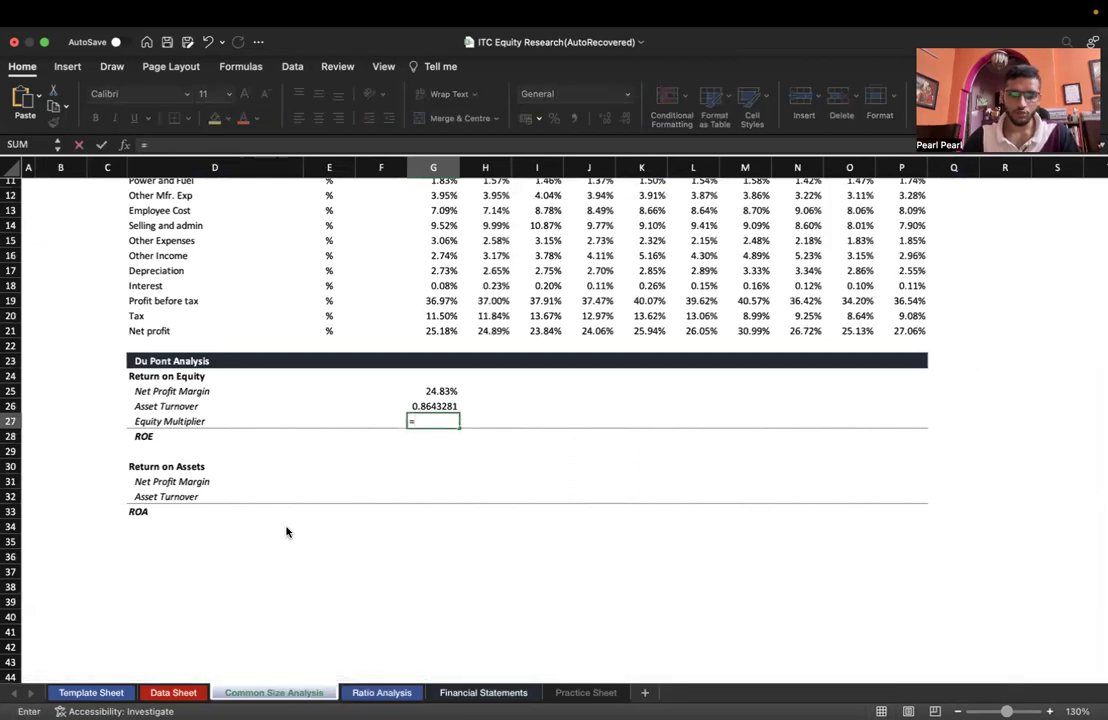
left_click(381, 692)
left_click(300, 407)
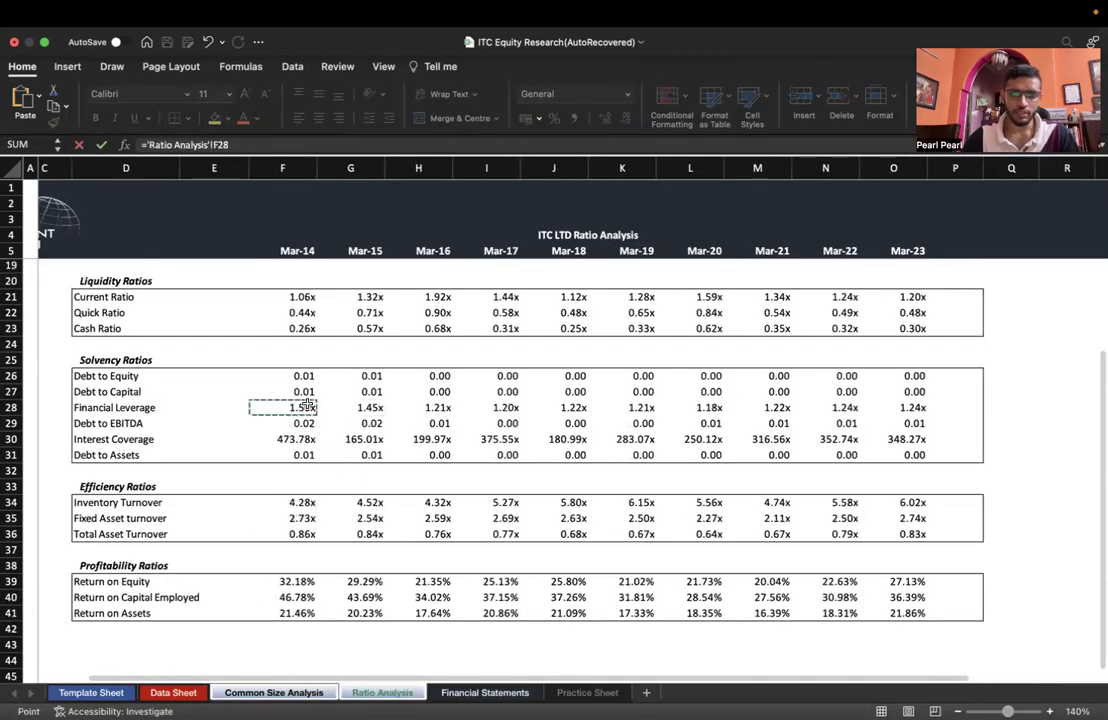
key("Return")
Try to calculate the Mar-14 ROE in G28 with a product formula beginning =G25*G27, and clear the cell
type("=")
key("Up")
key("Up")
key("Up")
type("*")
key("Up")
type("&")
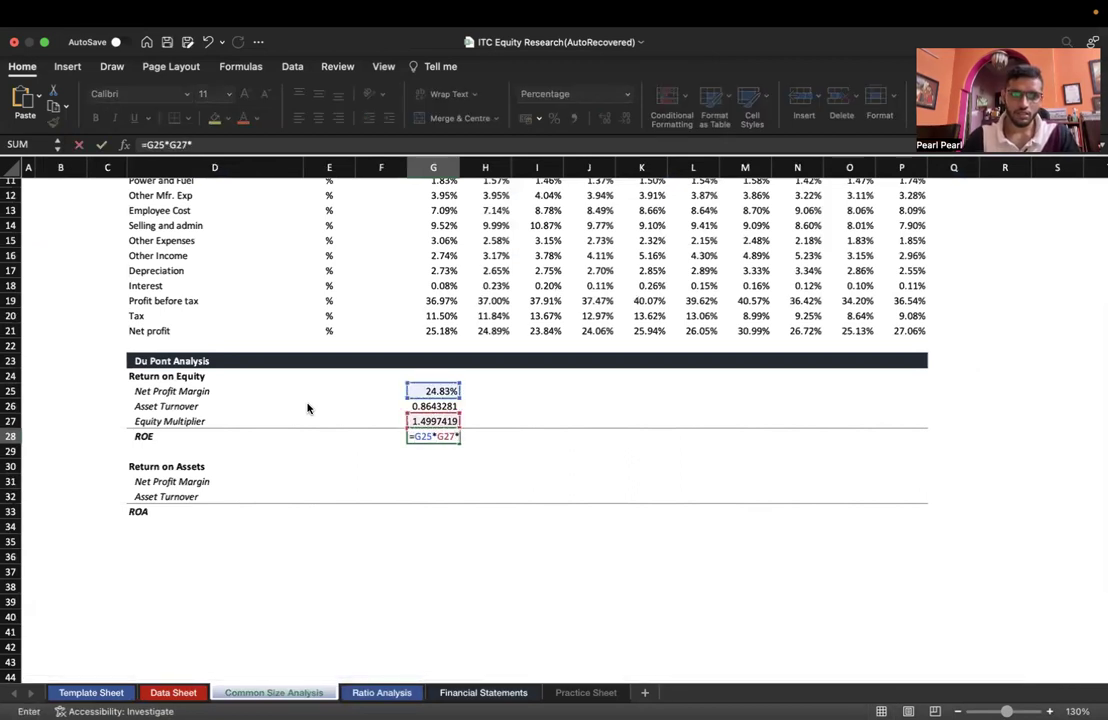
key("Up")
key("Return")
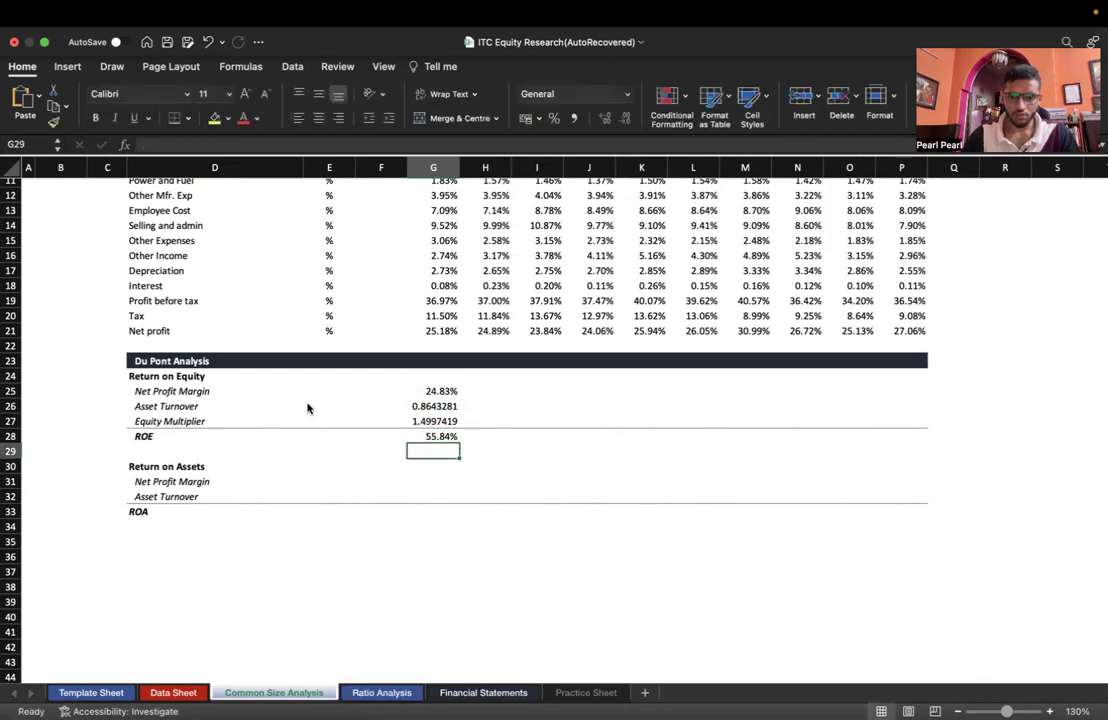
key("Up")
key("Delete")
Calculate the Mar-14 ROE in G28 as =G25*G26*G27
type("=")
key("Up")
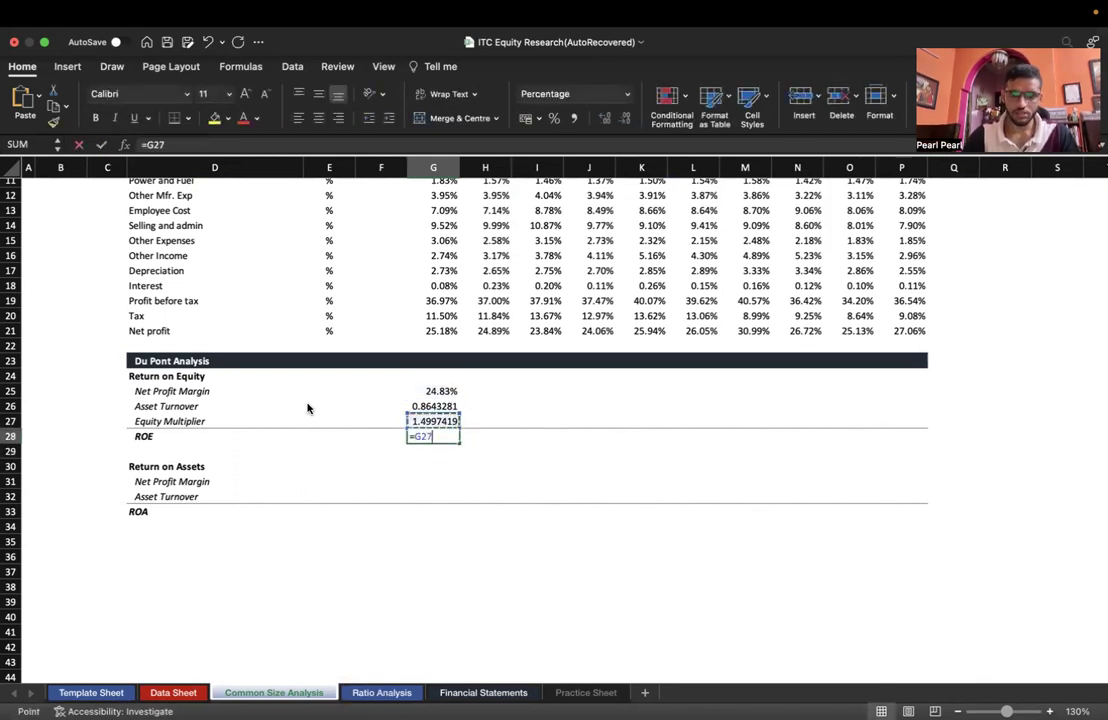
key("Up")
key("Up")
type("*")
key("Up")
key("Up")
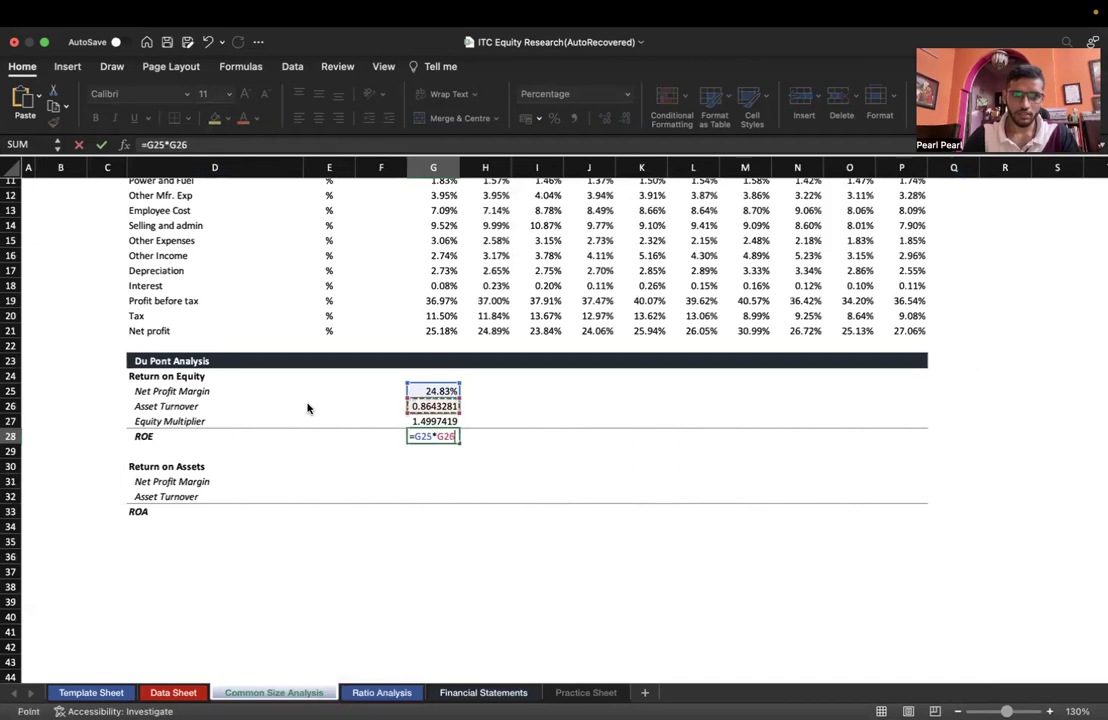
type("*")
key("Up")
key("Return")
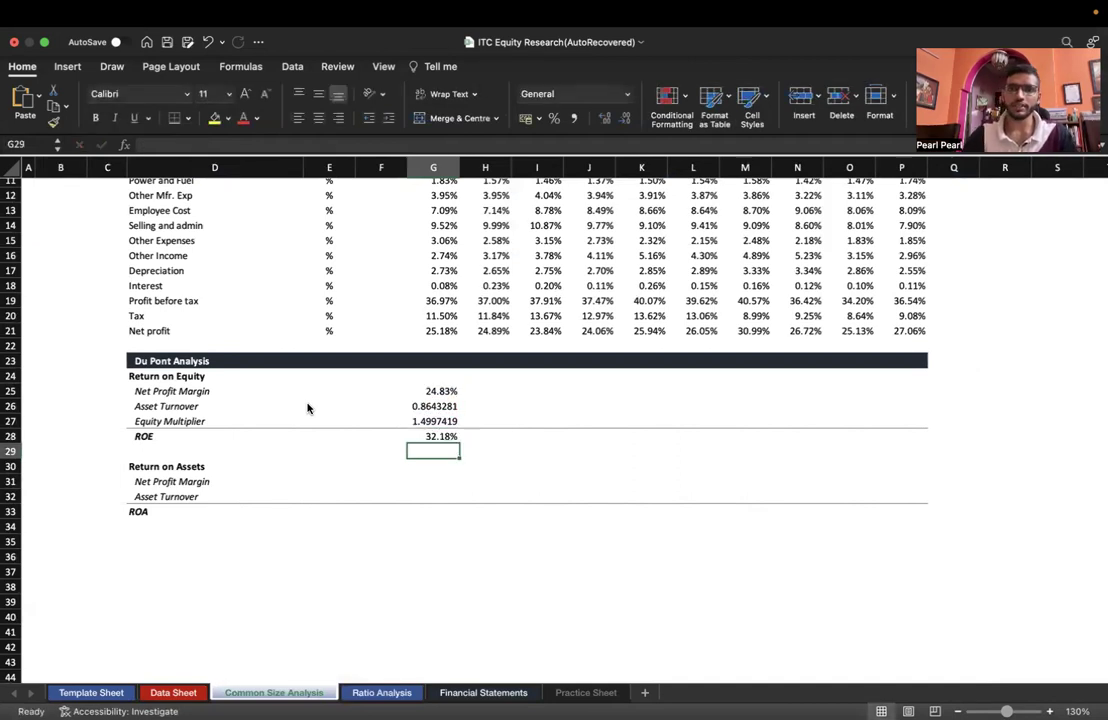
Copy the Mar-14 Net Profit Margin, Asset Turnover and Equity Multiplier links in G25:G27 across to Mar-23 in column P
scroll(307, 408, "up", 5)
scroll(307, 408, "down", 3)
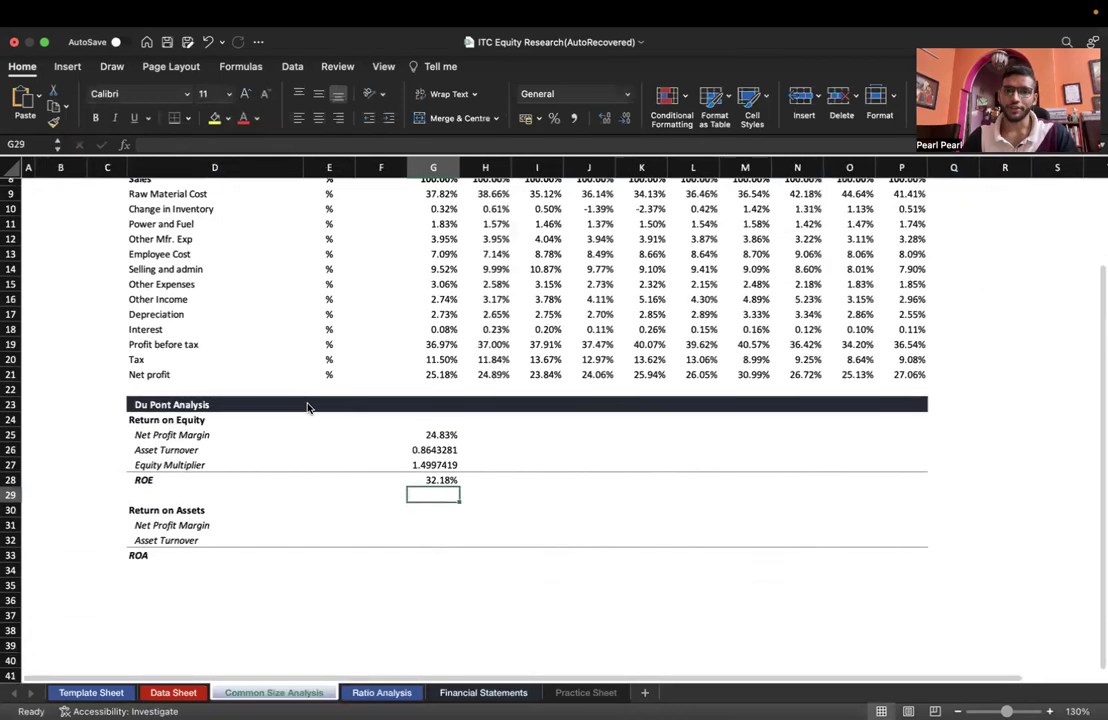
key("Up")
key("Up")
key("Up")
key("Up")
key("shift+Down")
key("shift+Down")
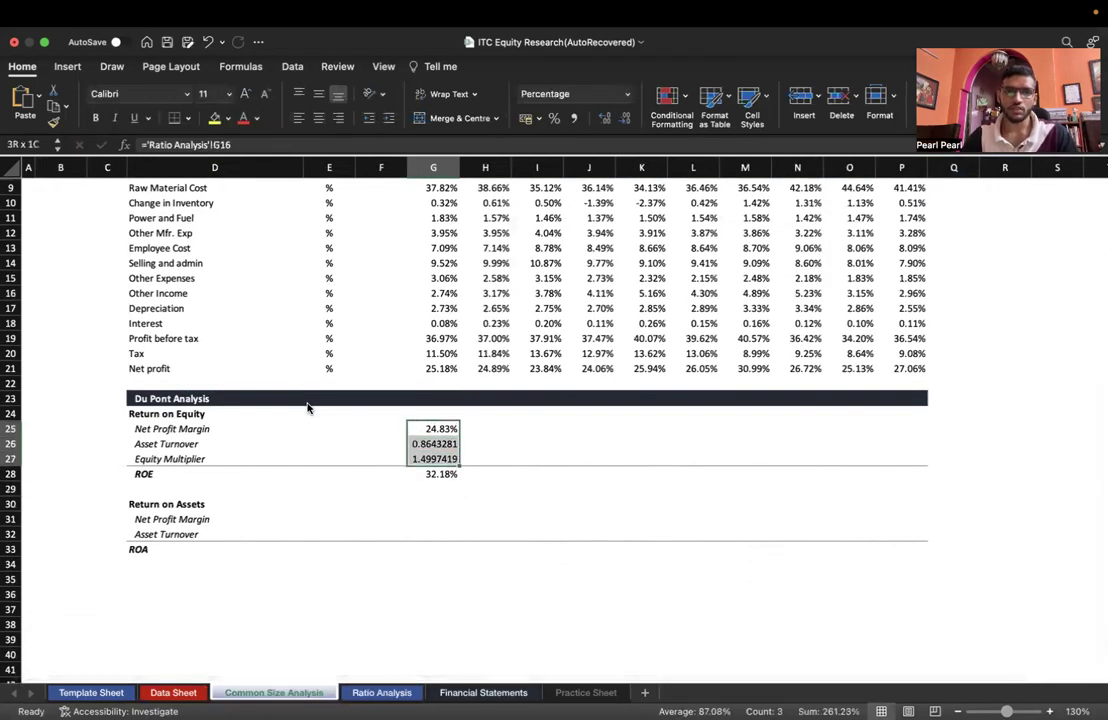
key("super+c")
key("shift+Right")
key("shift+Right")
key("shift+Right")
key("shift+Right")
key("shift+Right")
key("shift+Right")
key("shift+Right")
key("shift+Right")
key("shift+Right")
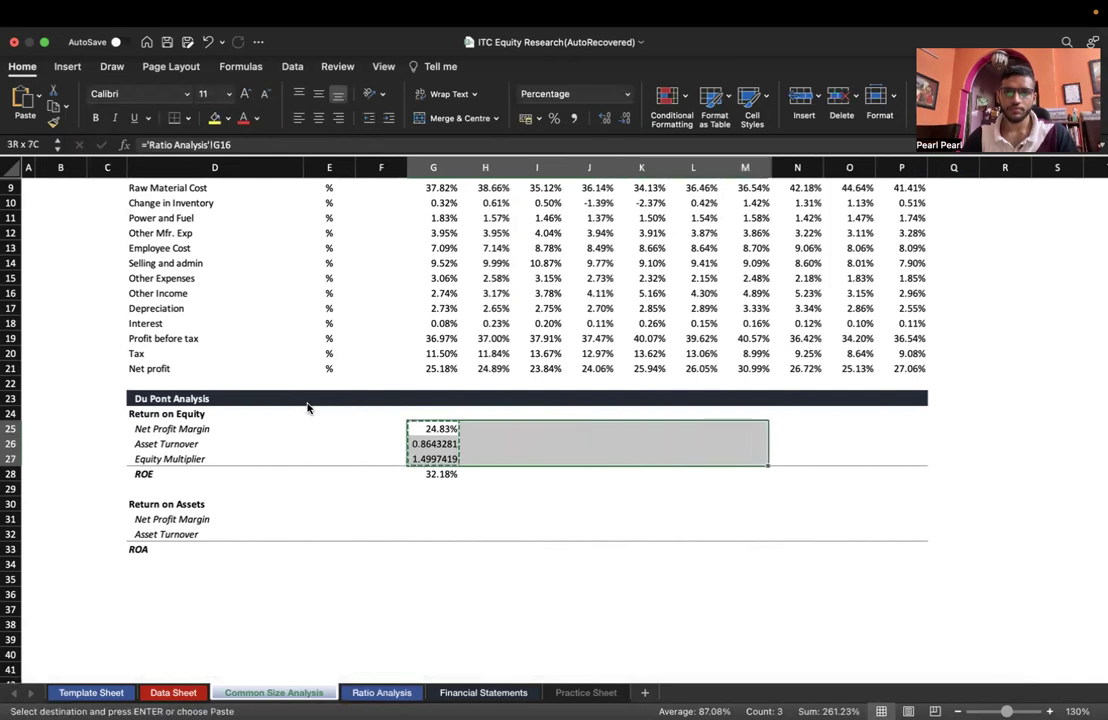
key("super+v")
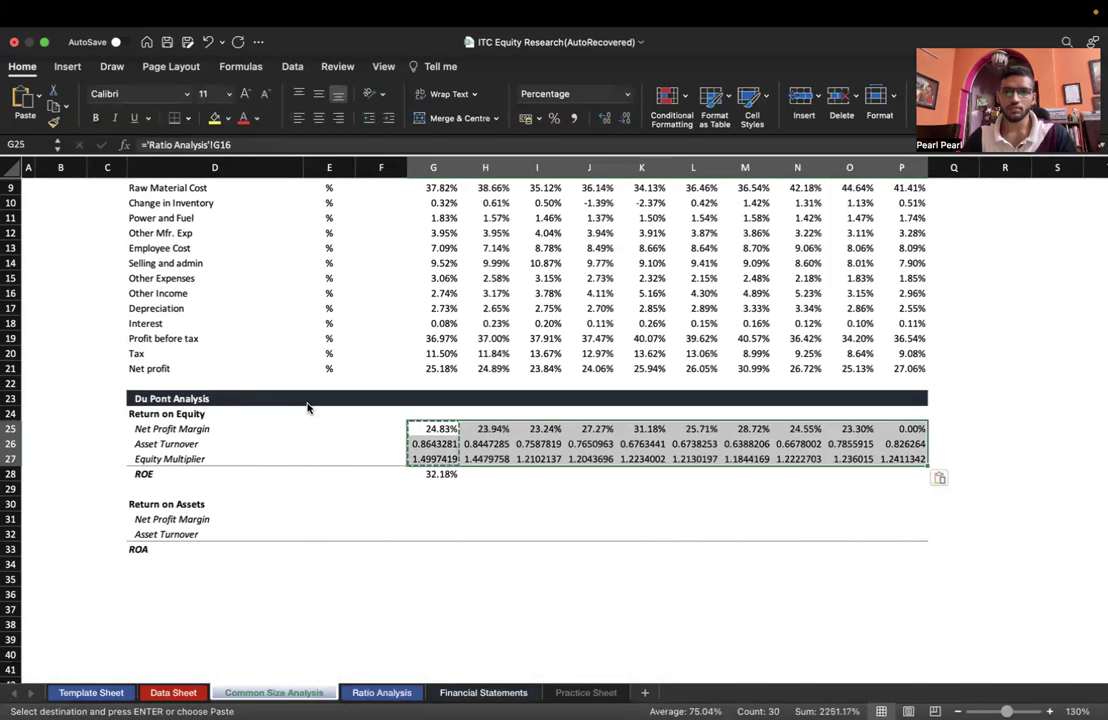
key("Escape")
Compare the copied Du Pont links, especially the Mar-23 Net Profit Margin, with the PAT Margin row on the Ratio Analysis sheet
key("Down")
key("Down")
key("Up")
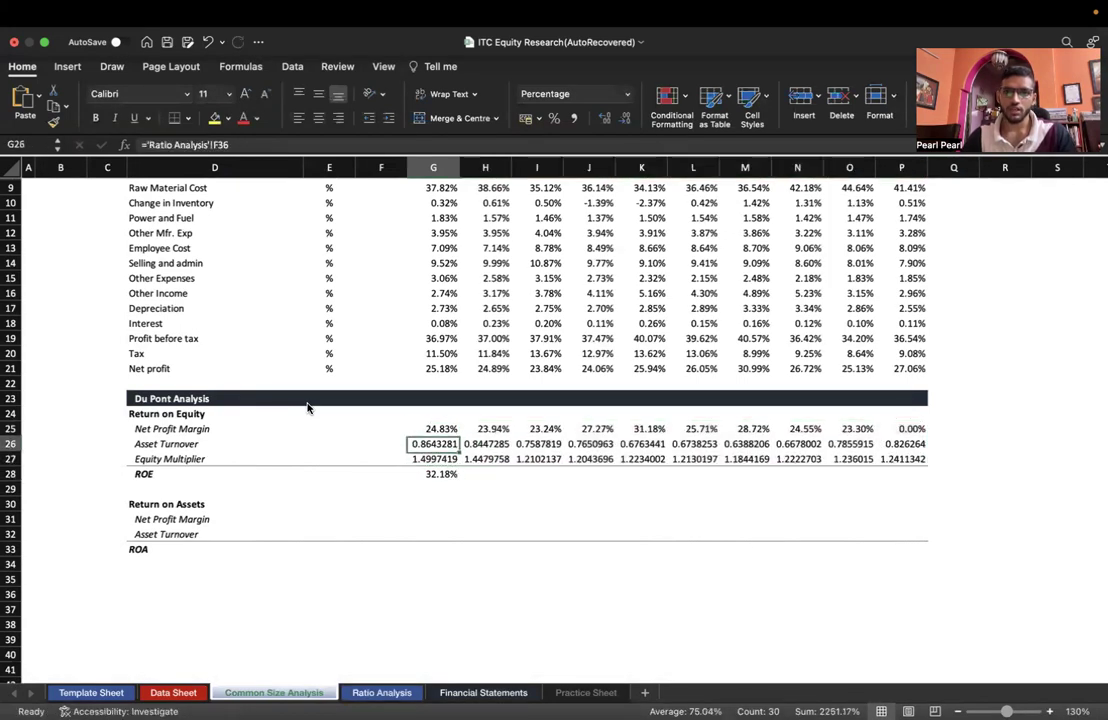
key("Right")
key("Right")
key("Right")
key("Right")
key("Right")
scroll(307, 407, "up", 7)
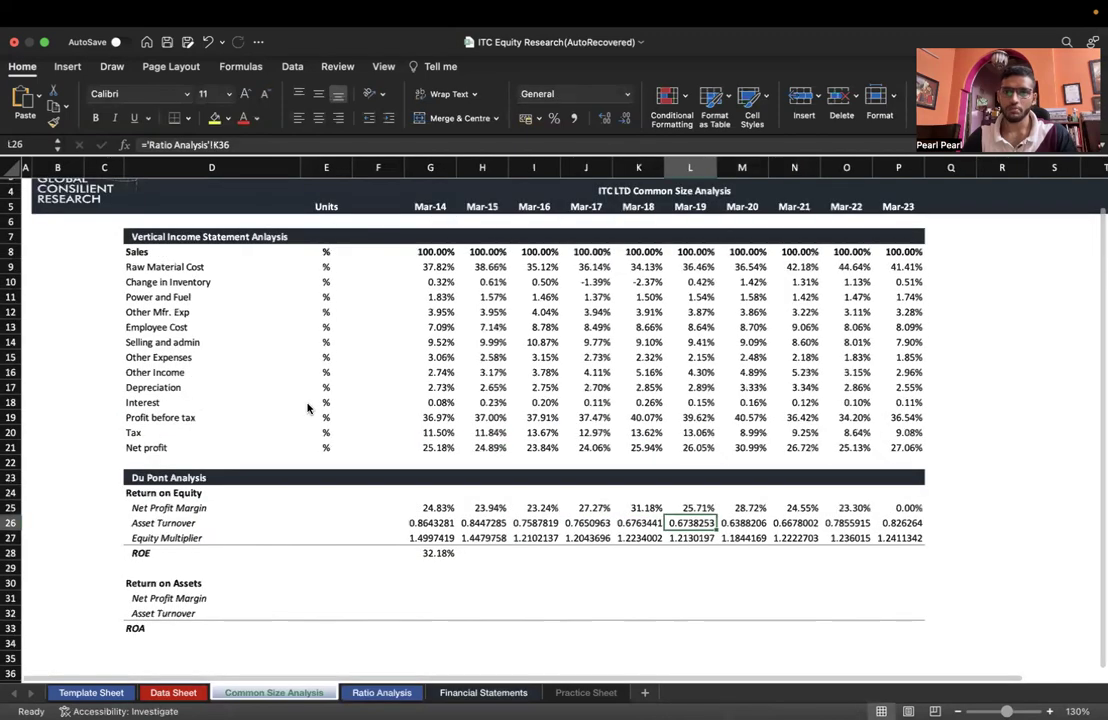
key("ctrl+Page_Down")
scroll(552, 397, "up", 3)
scroll(552, 397, "up", 5)
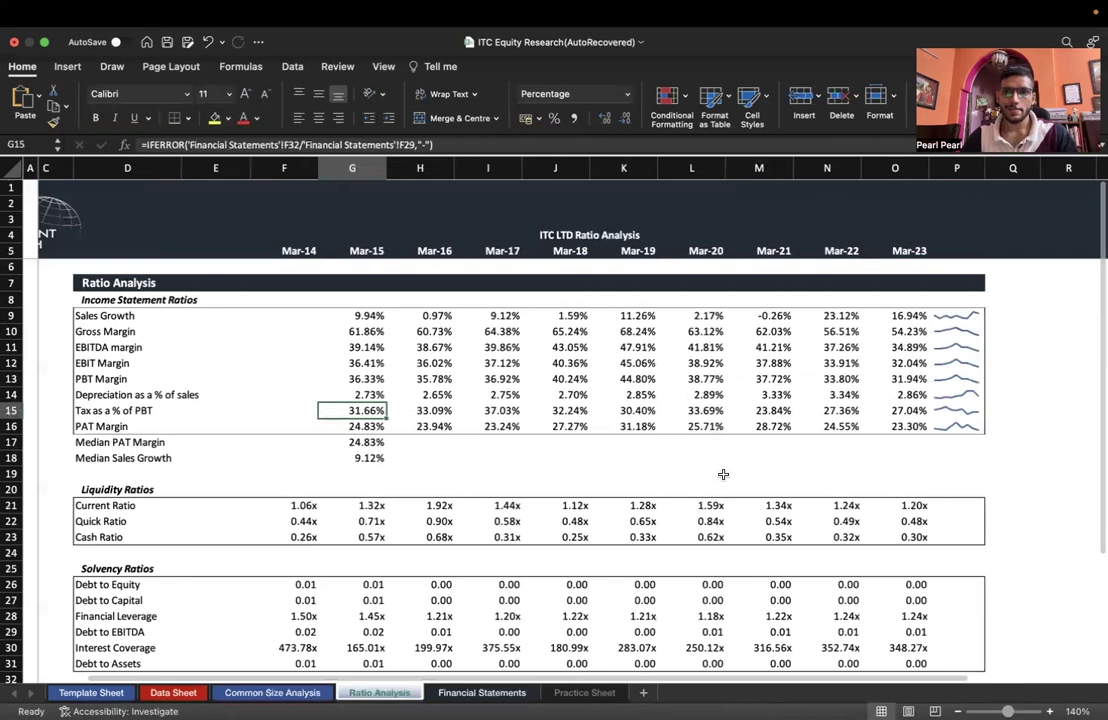
left_click(906, 427)
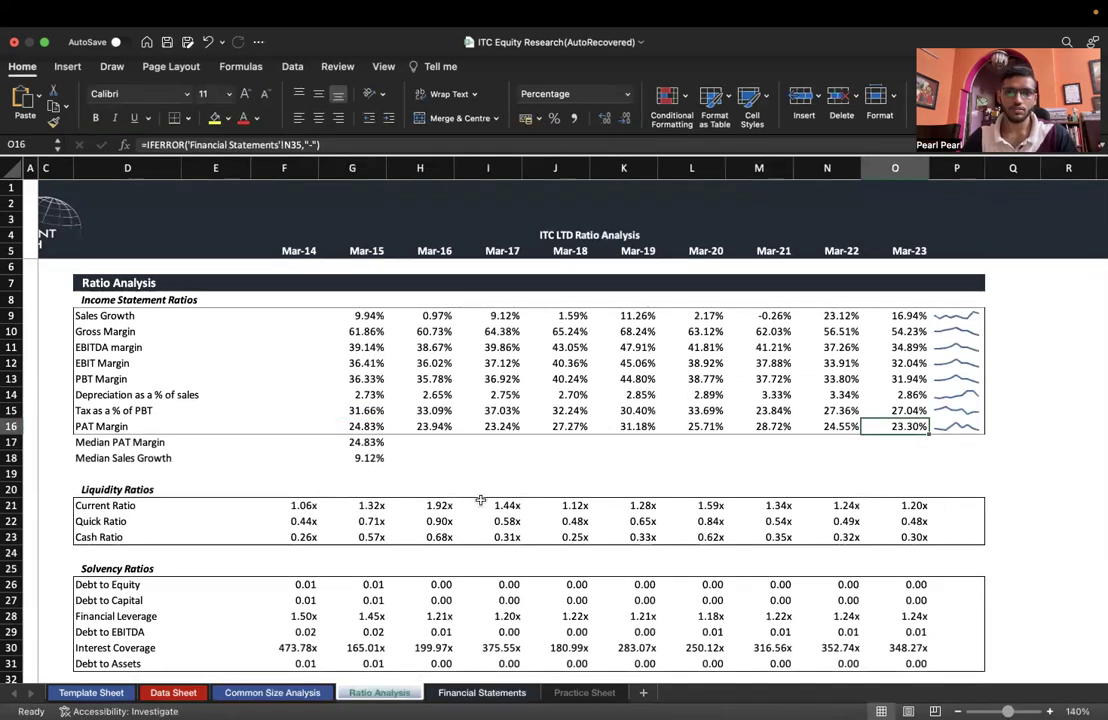
key("ctrl+Page_Up")
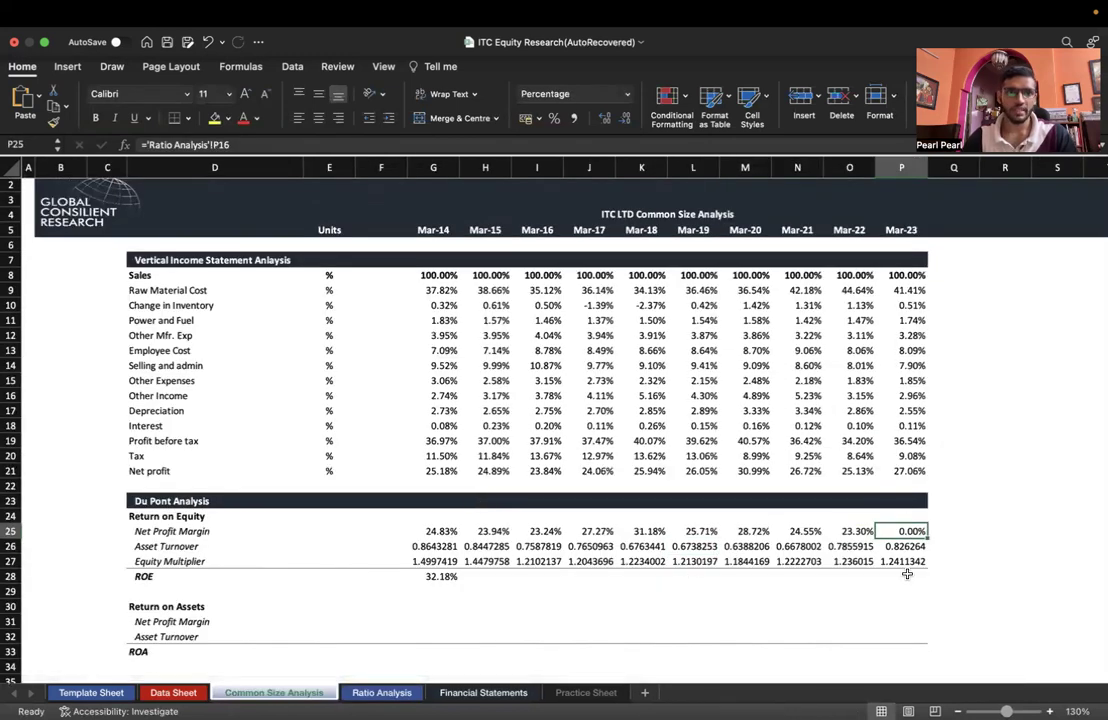
key("ctrl+Page_Down")
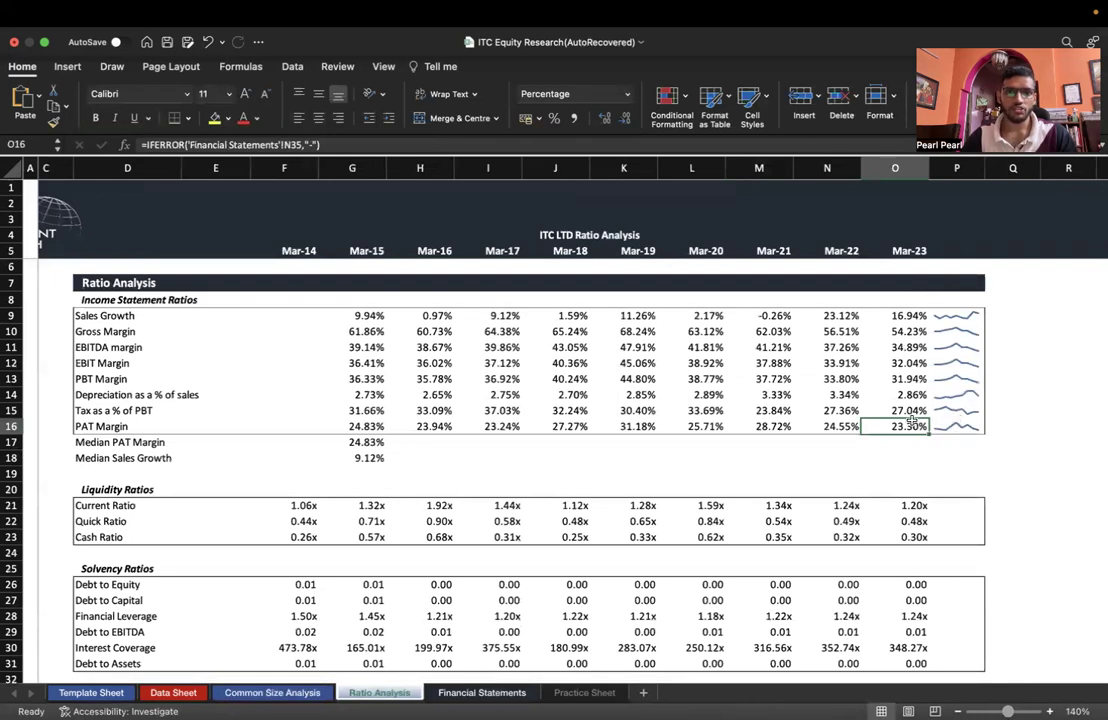
key("ctrl+Page_Up")
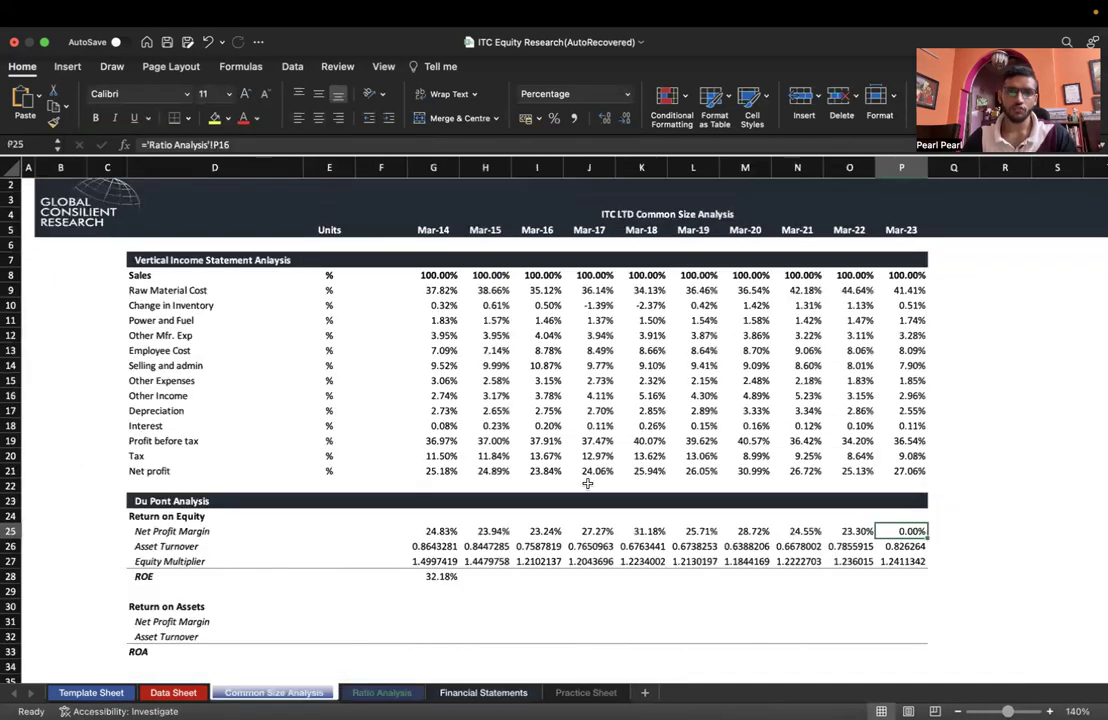
Clear the Net Profit Margin, Asset Turnover and Equity Multiplier cells for Mar-14 to Mar-23 in G25:P27
key("shift+Down")
key("shift+Down")
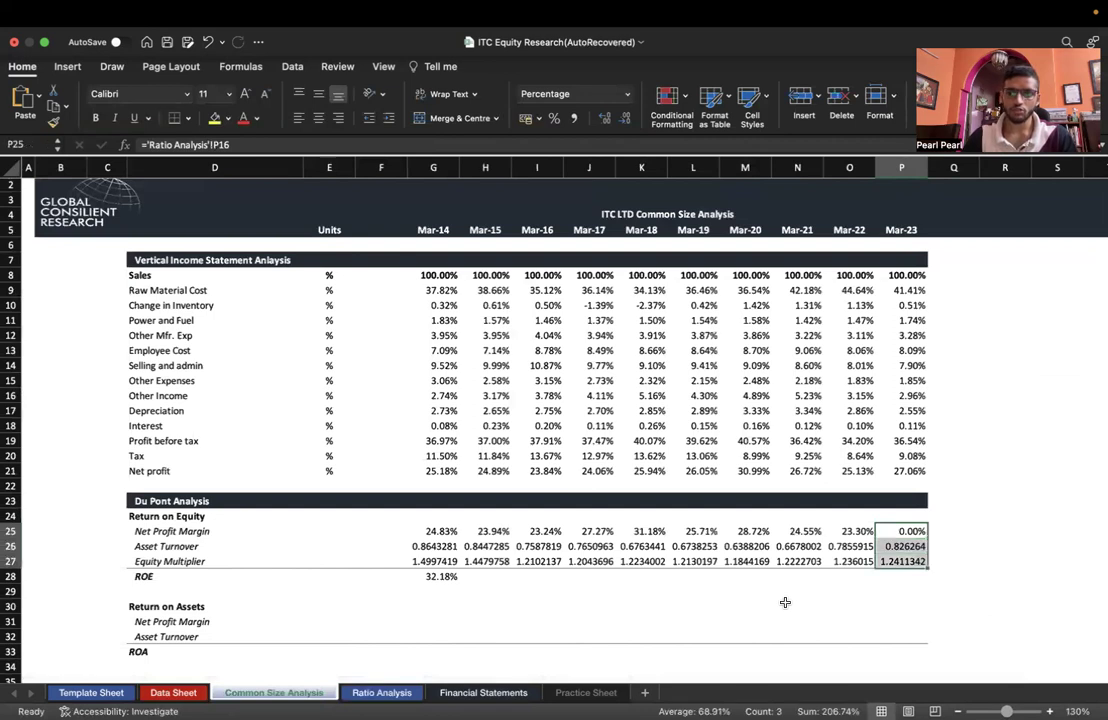
key("Delete")
key("Down")
key("Up")
key("Left")
key("Left")
key("Left")
key("Left")
key("Left")
key("Left")
key("Left")
key("Left")
key("Left")
key("shift+Down")
key("shift+Down")
key("shift+Right")
key("shift+Right")
key("shift+Right")
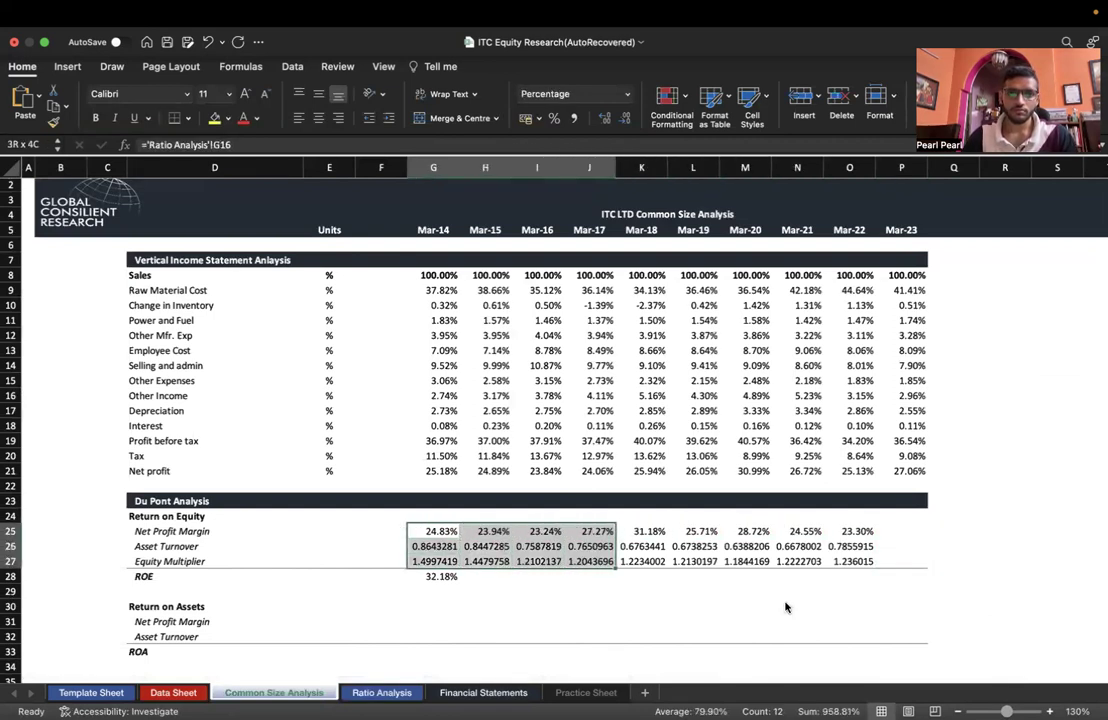
key("shift+Right")
key("shift+Right")
key("shift+Right")
key("shift+Right")
key("shift+Right")
key("Delete")
Enter ='Ratio Analysis'!G16, the Mar-15 PAT Margin, as the Mar-15 Net Profit Margin in H25
key("Right")
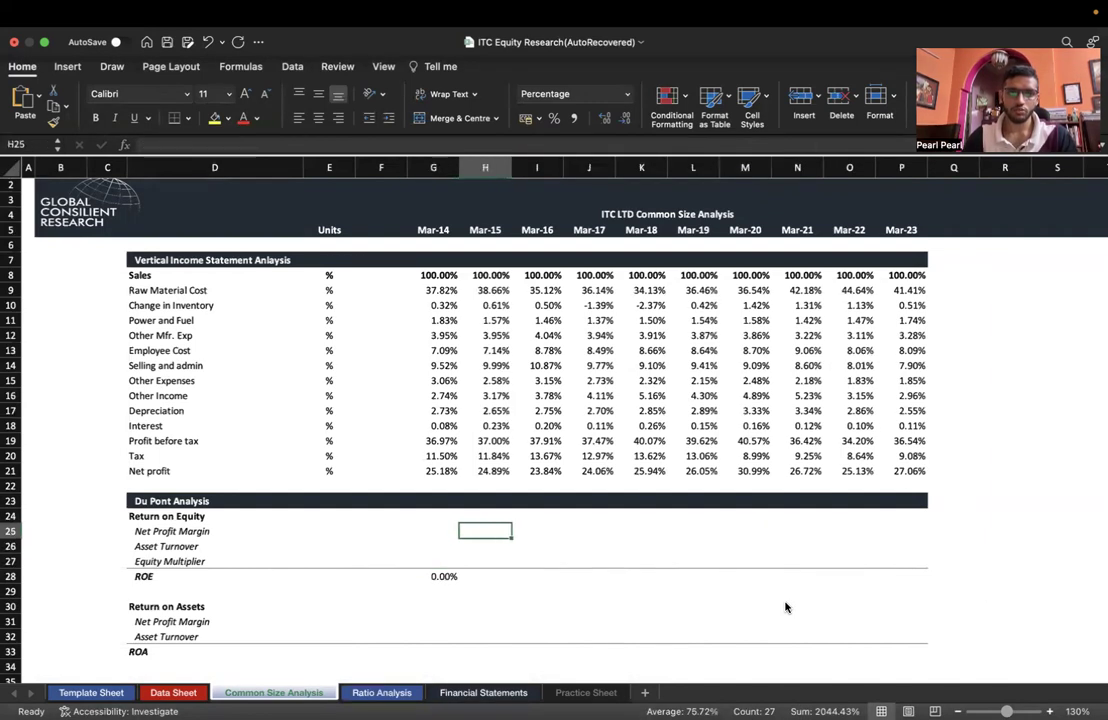
type("=")
key("ctrl+Right")
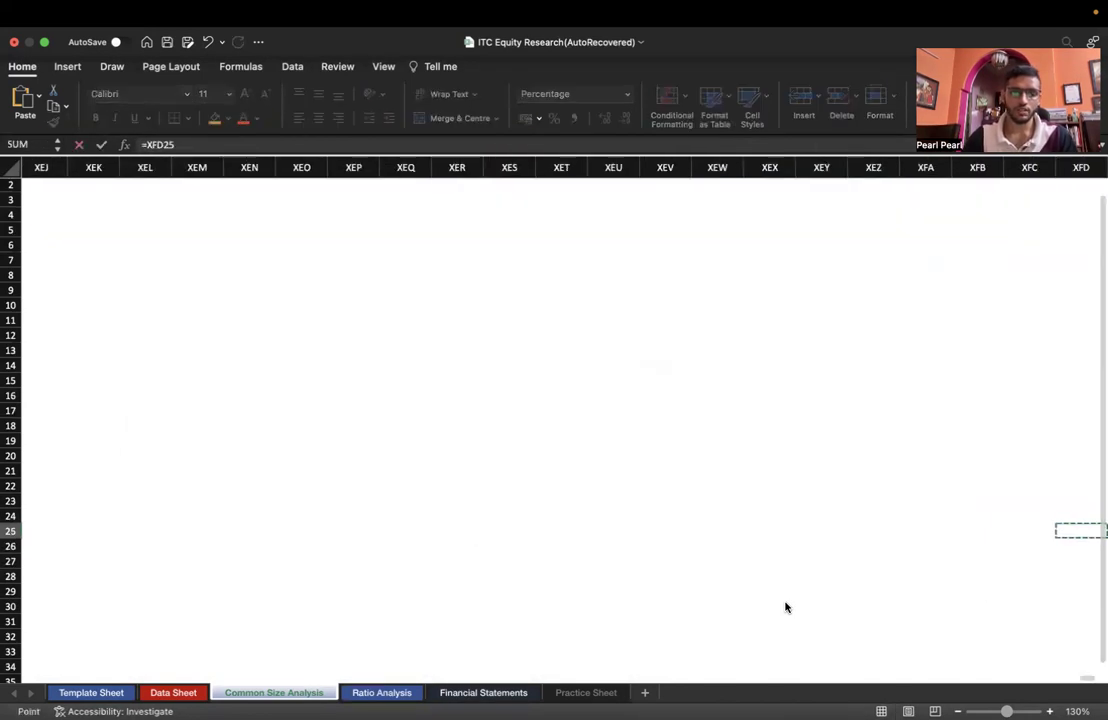
key("ctrl+Left")
key("ctrl+Page_Down")
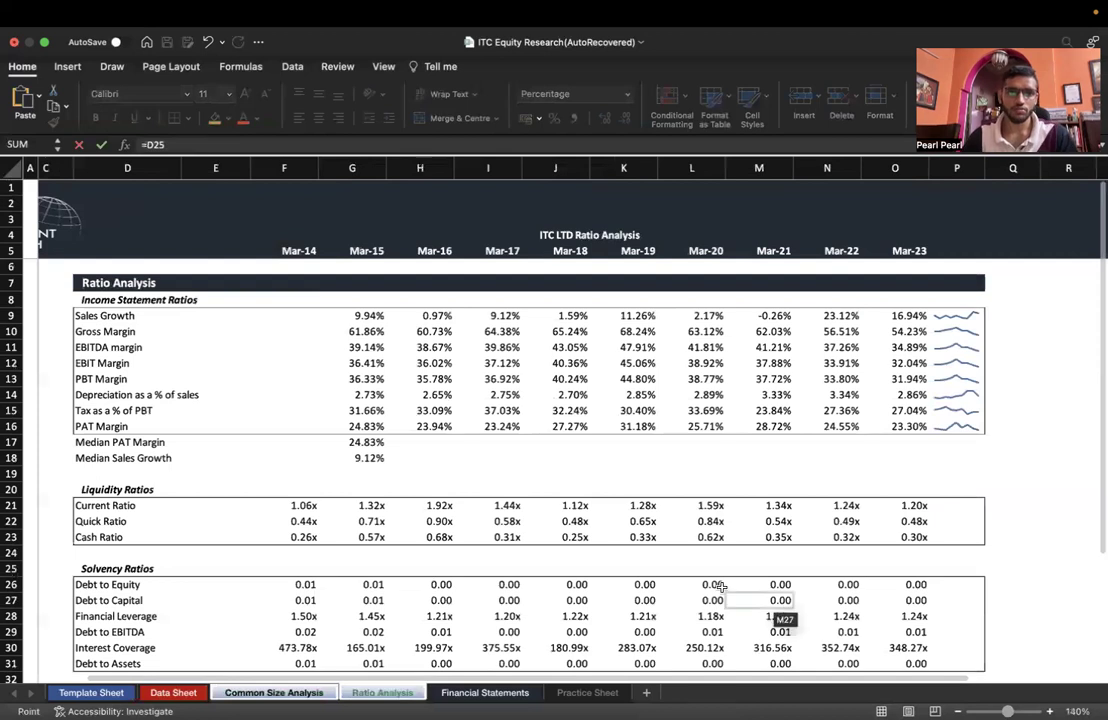
left_click(368, 424)
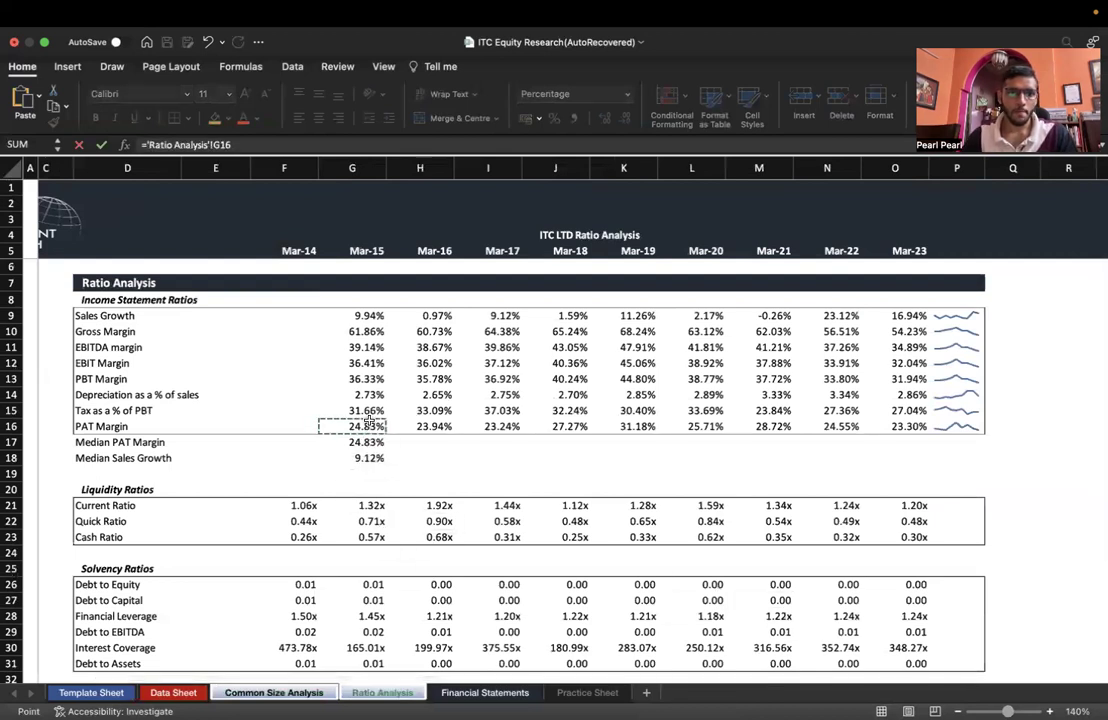
key("Return")
Enter ='Ratio Analysis'!G36, the Mar-15 Total Asset Turnover, as the Mar-15 Asset Turnover in H26
type("=")
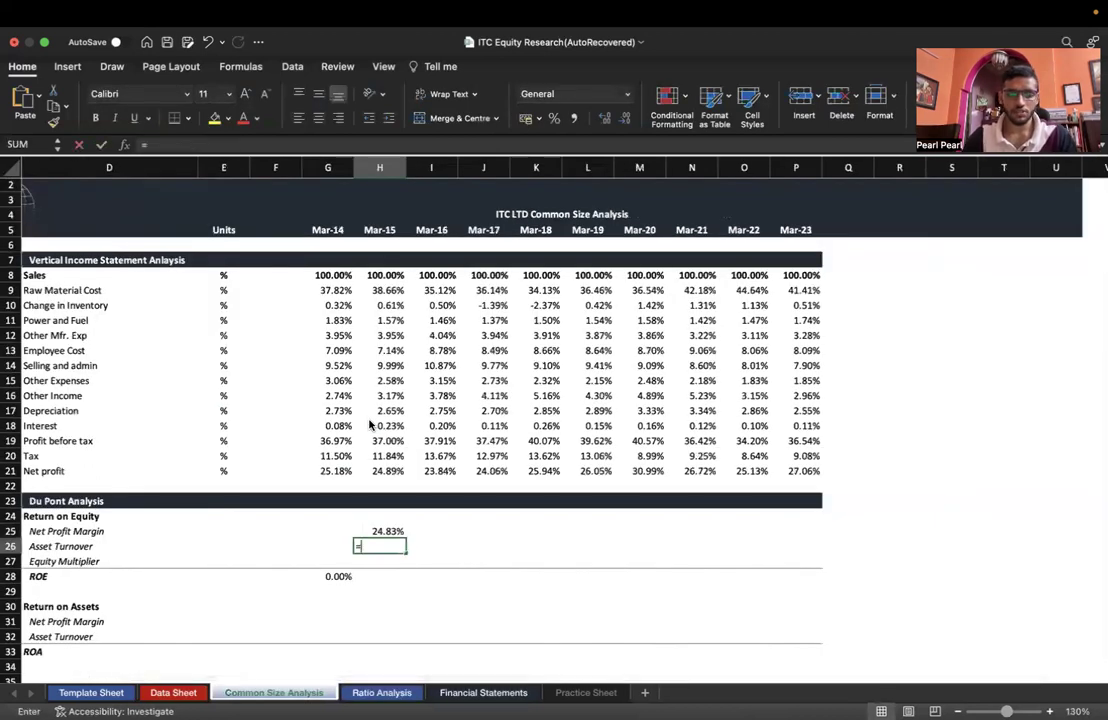
key("ctrl+Page_Down")
scroll(376, 495, "down", 3)
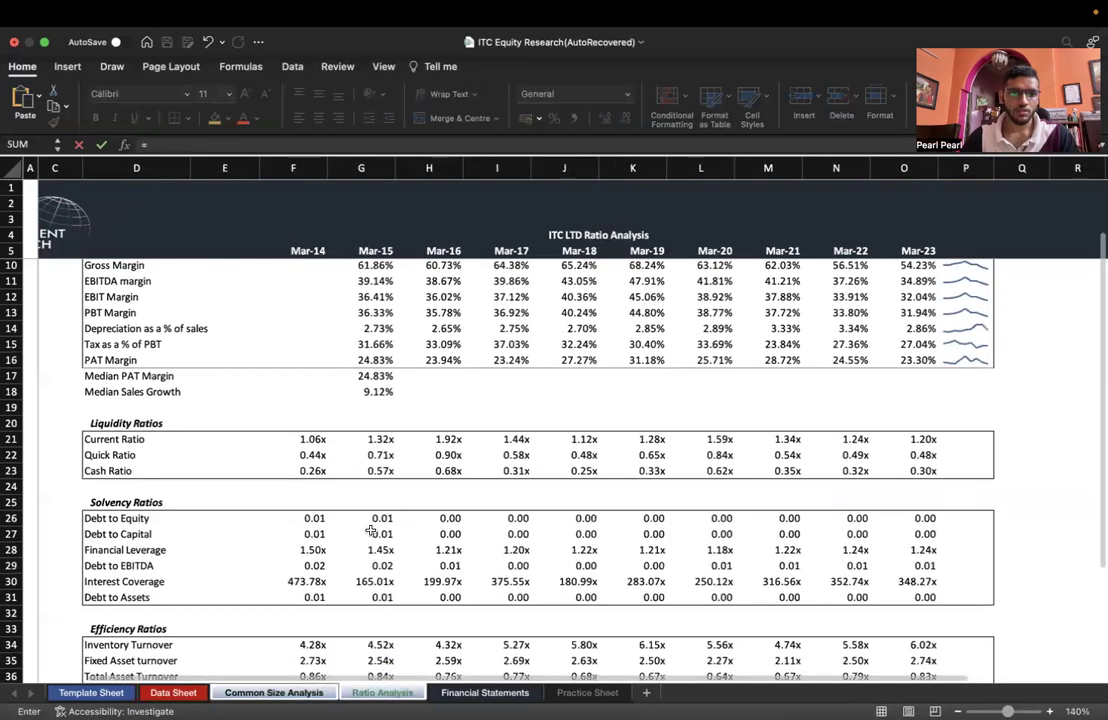
scroll(370, 531, "down", 4)
scroll(340, 490, "up", 3)
scroll(340, 503, "down", 4)
left_click(383, 476)
key("Return")
Enter ='Ratio Analysis'!G28, the Mar-15 Financial Leverage, as the Mar-15 Equity Multiplier in H27
type("=")
key("ctrl+Page_Down")
scroll(381, 477, "up", 2)
scroll(381, 477, "up", 2)
left_click(368, 537)
left_click(370, 524)
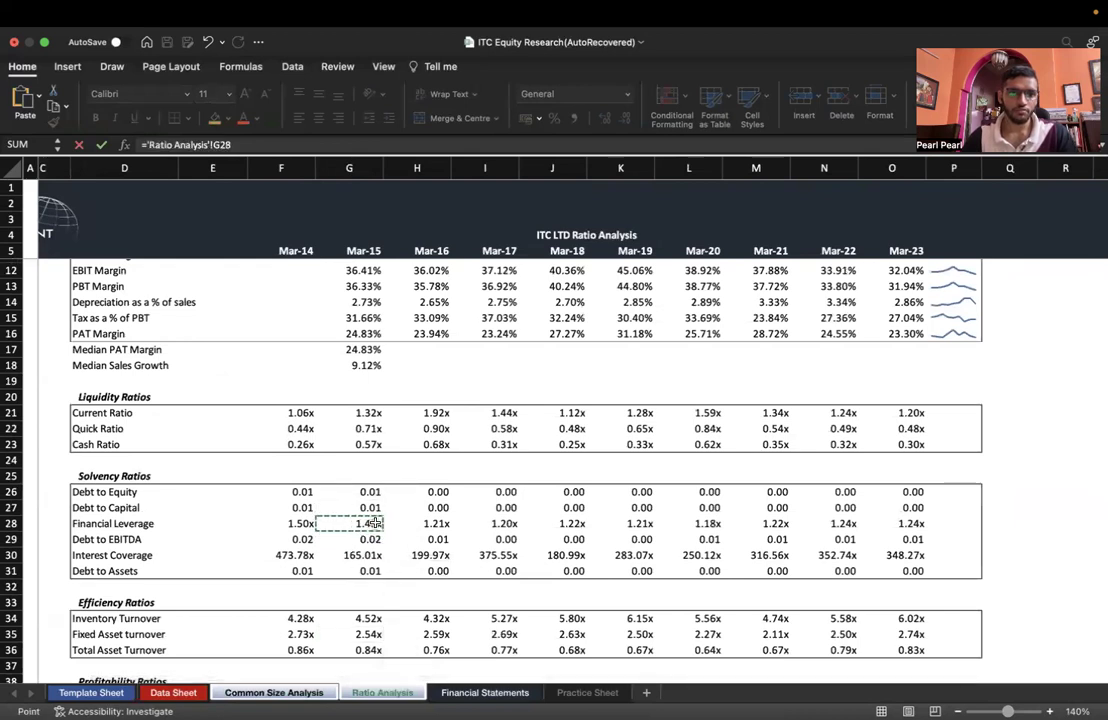
key("Return")
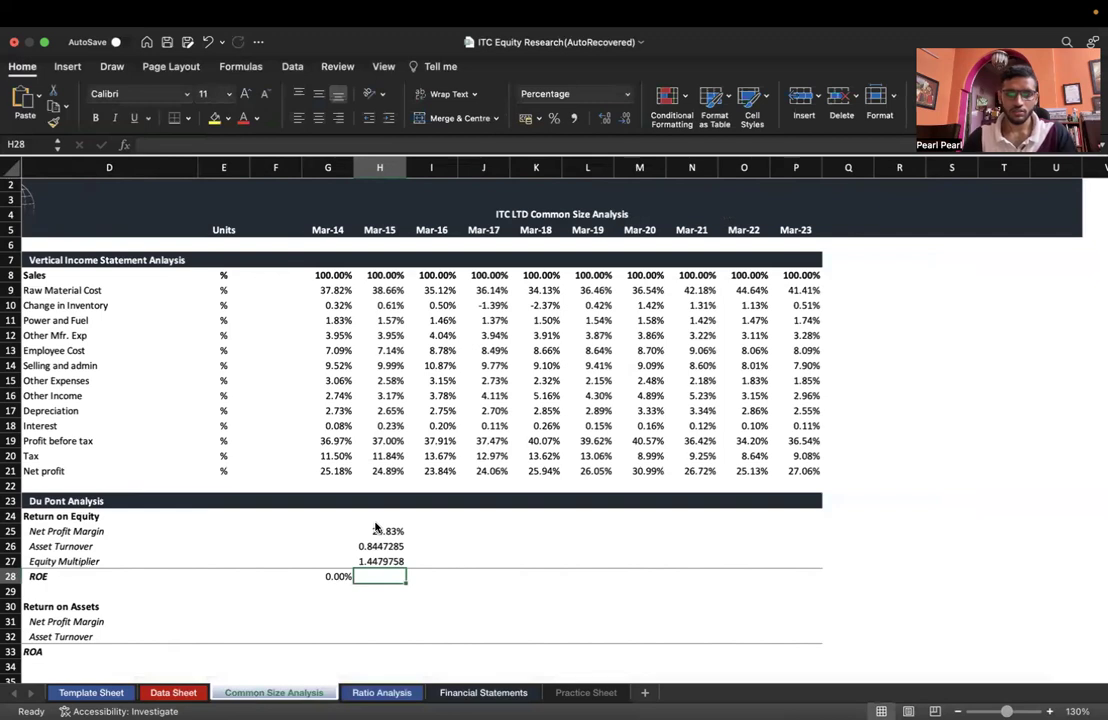
Copy the ROE formula from G28 into H28 for Mar-15 and clear the Mar-14 ROE in G28
key("Left")
key("ctrl+c")
key("ctrl+Right")
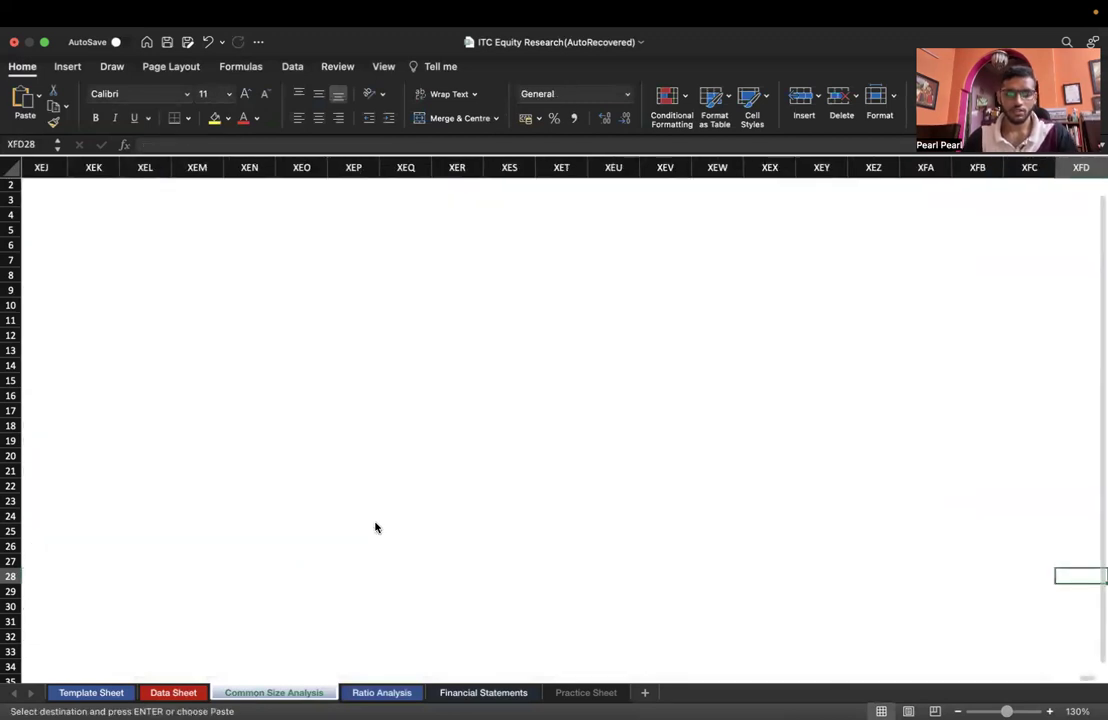
key("ctrl+Left")
key("Right")
key("ctrl+v")
key("Escape")
key("Left")
key("Delete")
key("Right")
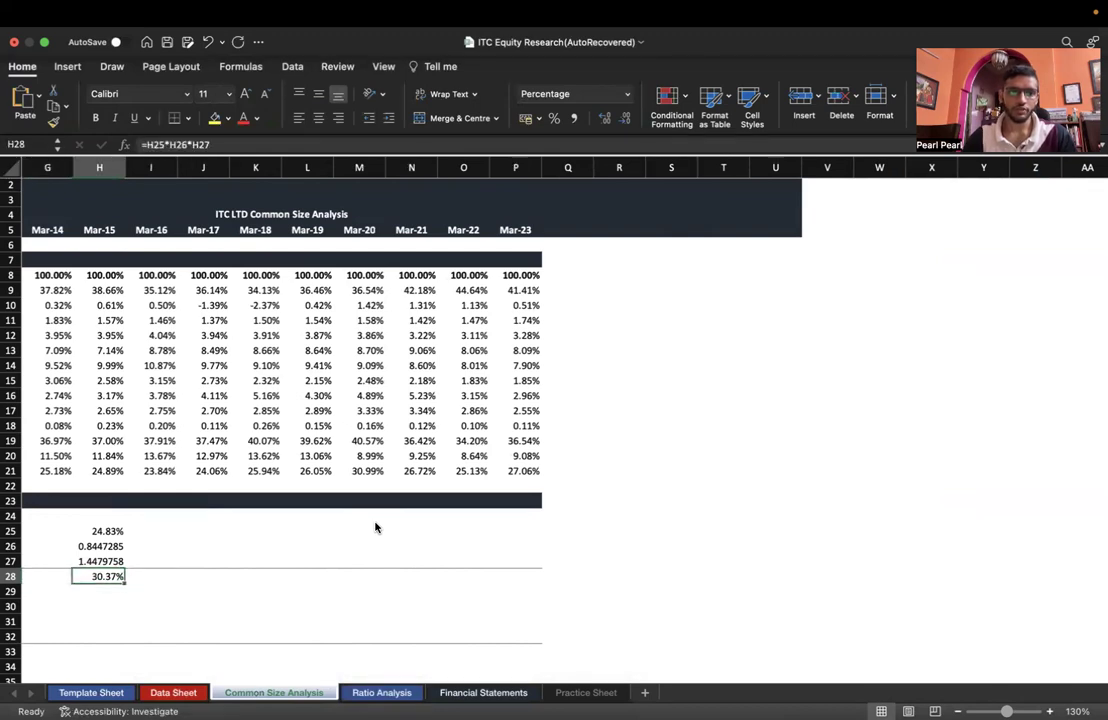
Copy the Mar-15 Net Profit Margin, Asset Turnover and Equity Multiplier links in H25:H27 across to Mar-23 in column P
key("Left")
key("Left")
key("Left")
key("Left")
key("Left")
key("Right")
key("Right")
key("Right")
key("Right")
key("Right")
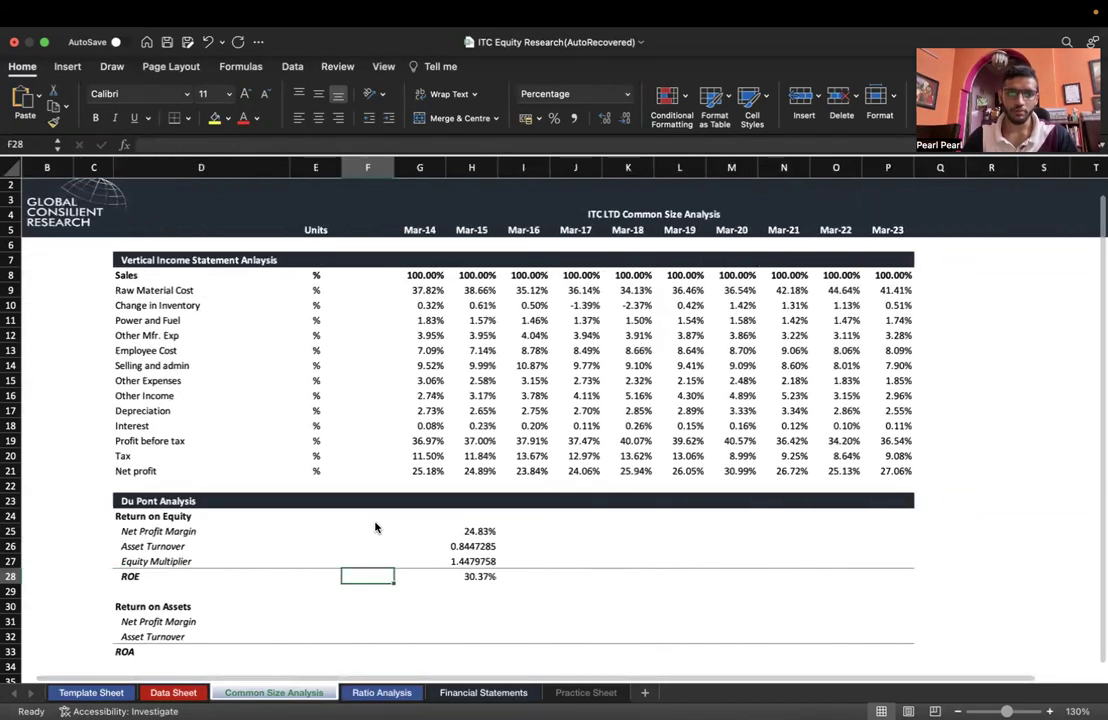
key("Up")
key("Up")
key("Up")
key("shift+Down")
key("shift+Down")
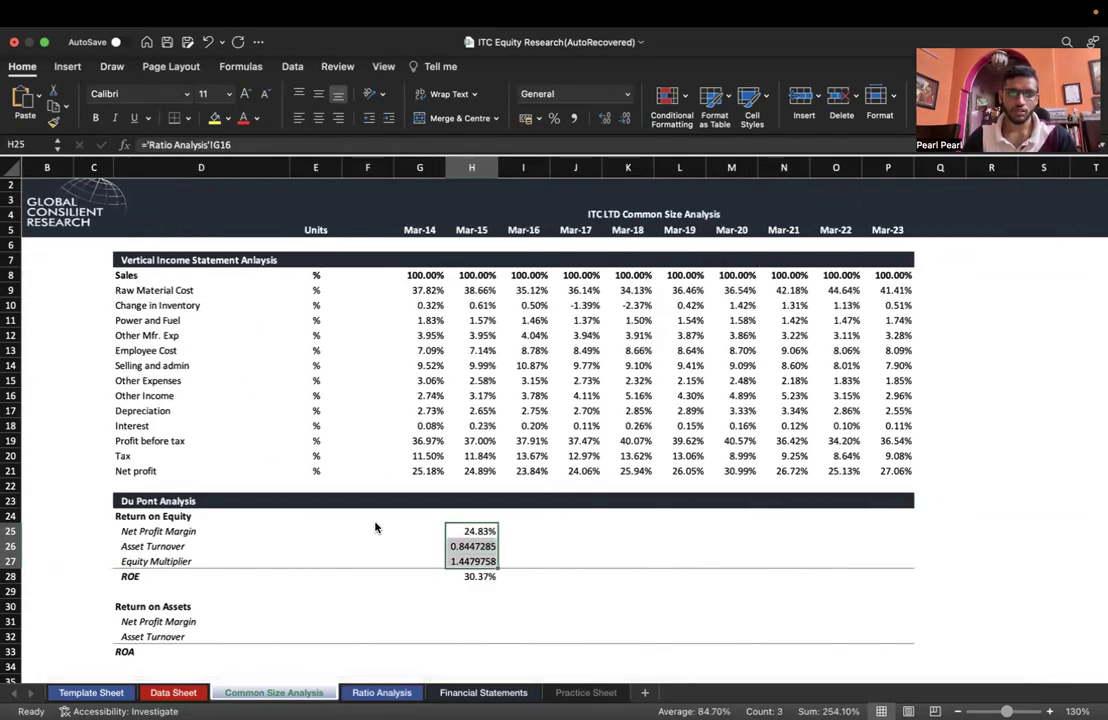
key("ctrl+c")
key("shift+Right")
key("shift+Right")
key("shift+Right")
key("shift+Right")
key("shift+Right")
key("shift+Right")
key("shift+Right")
key("shift+Right")
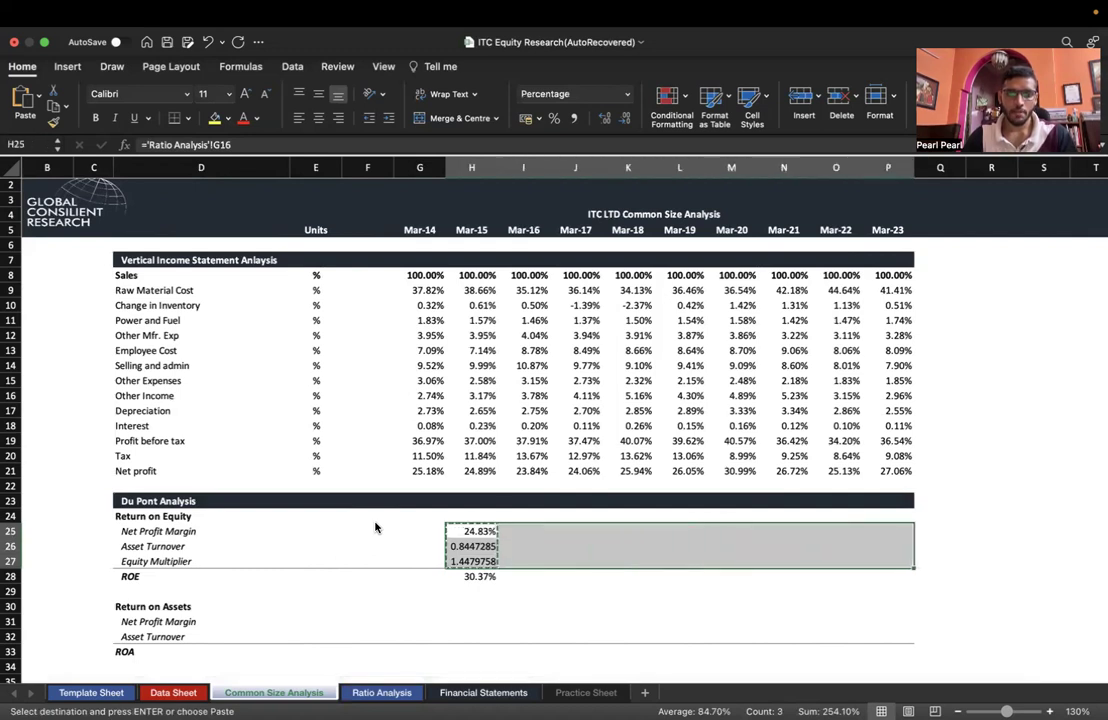
key("cmd+v")
key("Escape")
Format the Asset Turnover and Equity Multiplier values in H26:P27 with the custom number format 0.00"x"
key("Left")
key("Down")
key("Down")
key("Up")
key("Right")
key("shift+Down")
key("super+shift+Right")
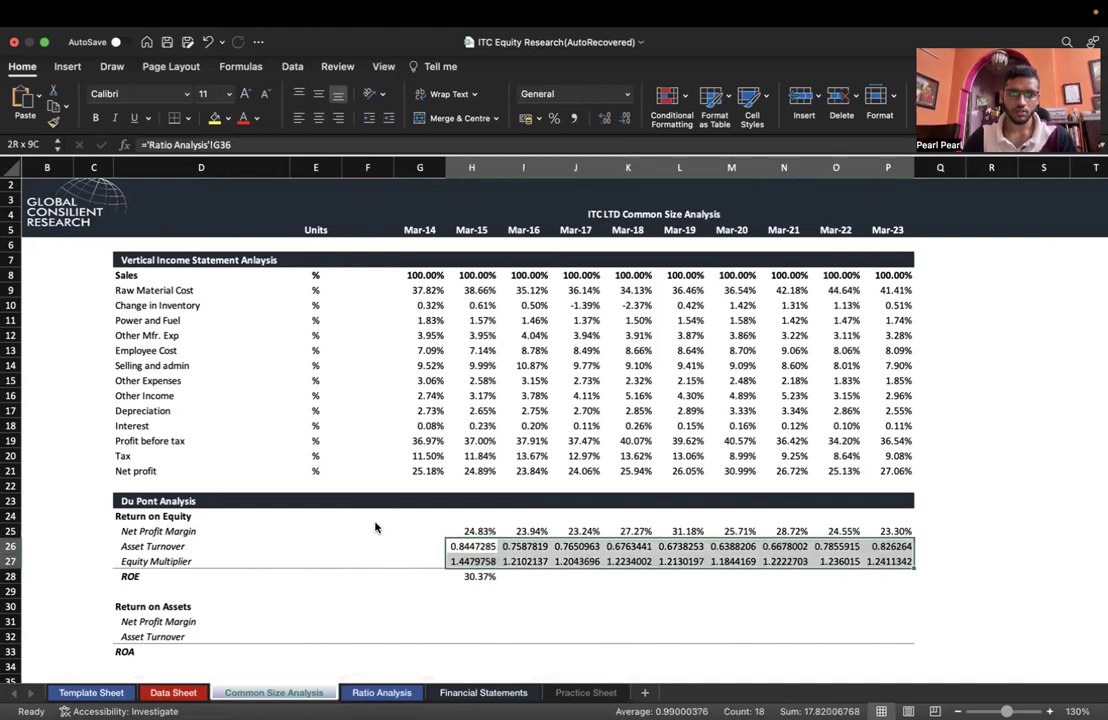
key("super+1")
left_click(433, 122)
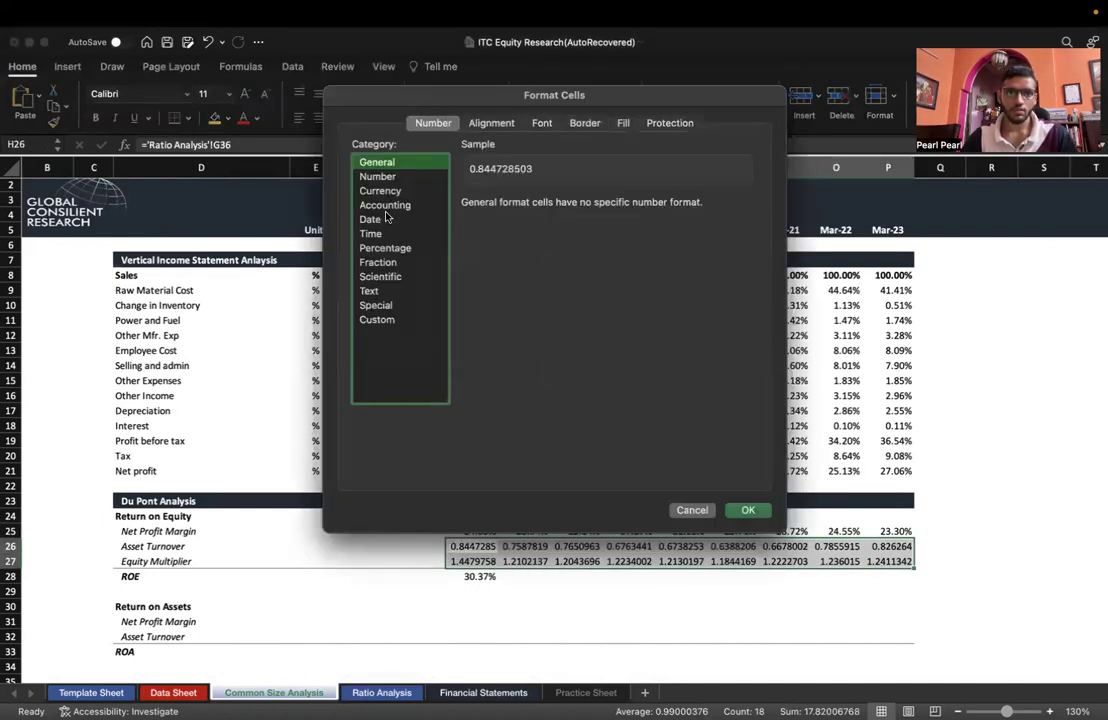
left_click(376, 319)
left_click(480, 273)
left_click(506, 224)
type("\"")
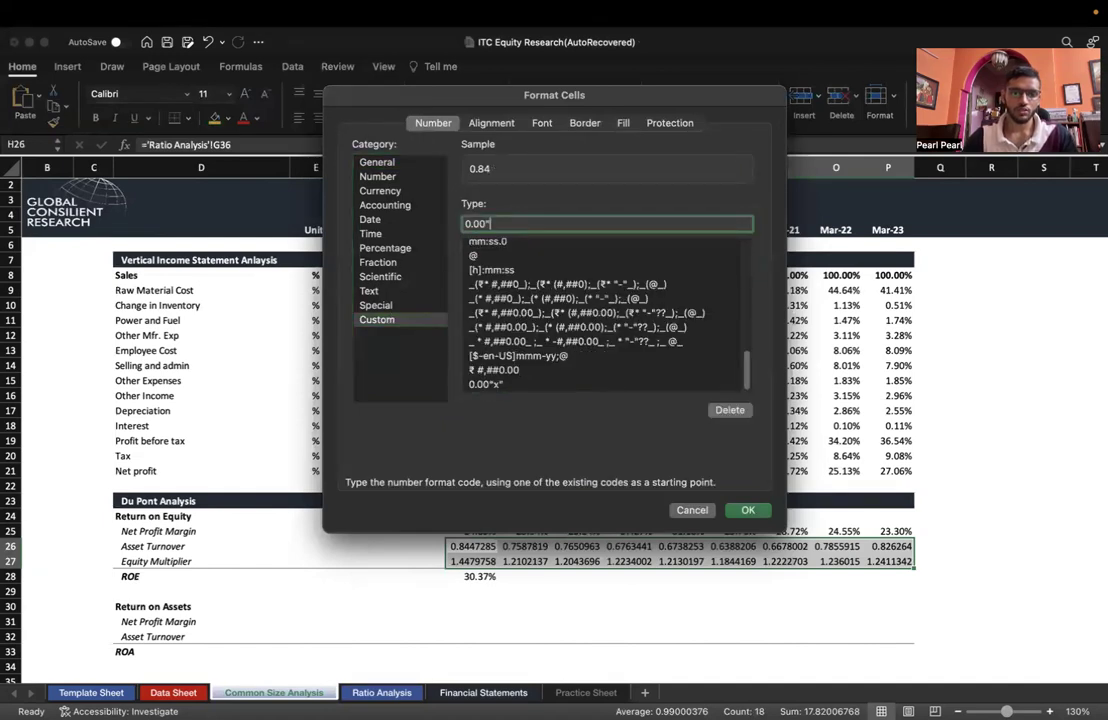
type("x\"")
key("Return")
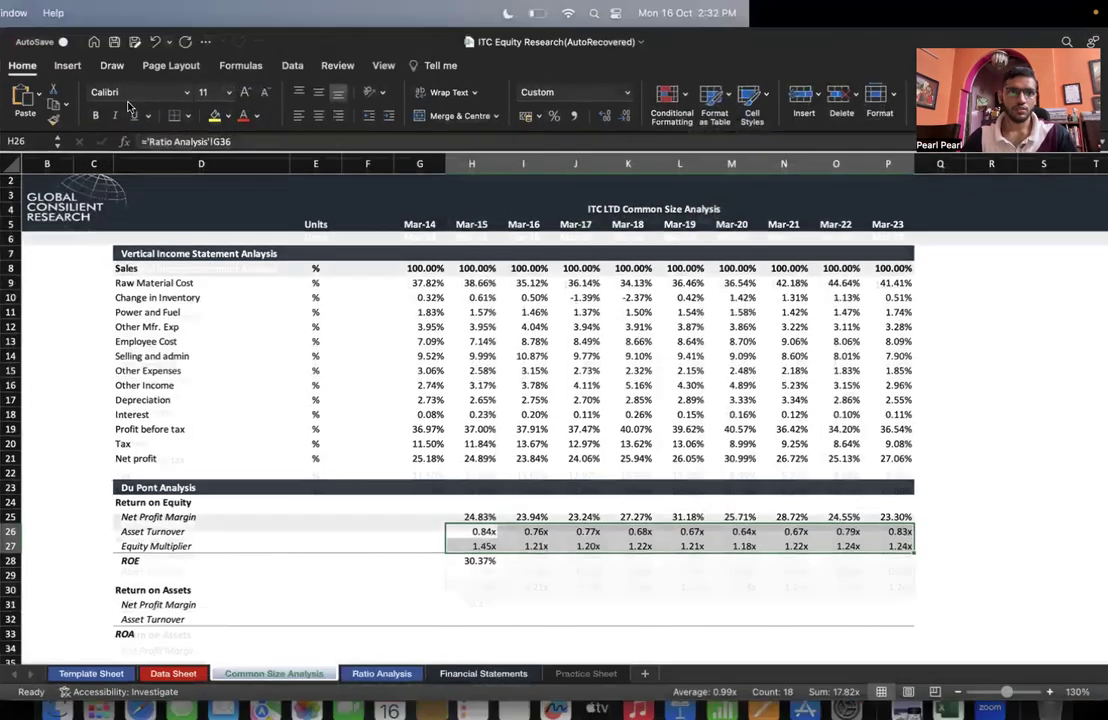
Copy the Mar-15 ROE formula in H28 across to Mar-23 in column P
left_click(533, 587)
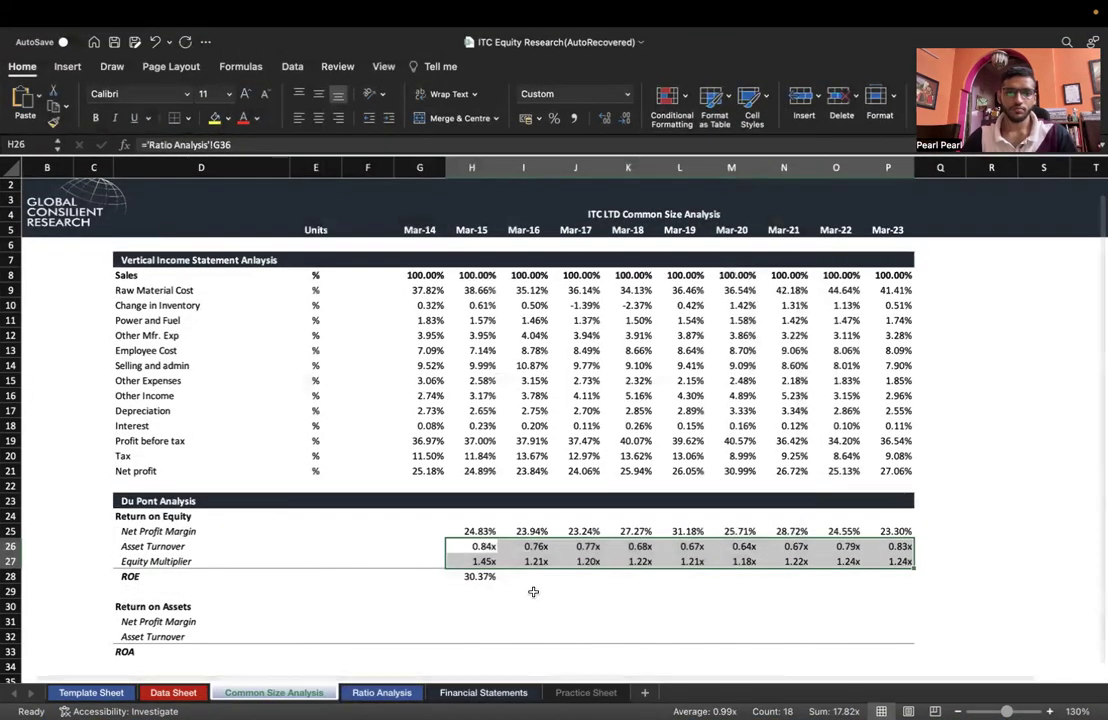
key("Up")
key("Left")
key("cmd+c")
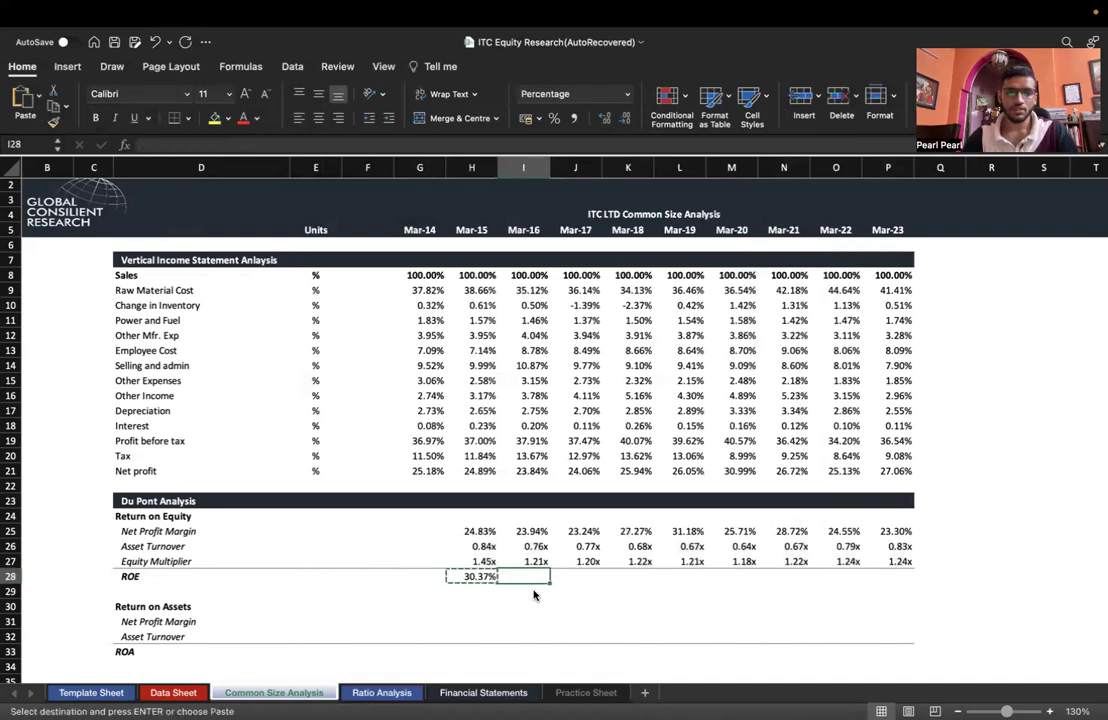
key("shift+Right")
key("shift+Right")
key("shift+Right")
key("shift+Right")
key("shift+Right")
key("shift+Right")
key("shift+Right")
key("shift+Right")
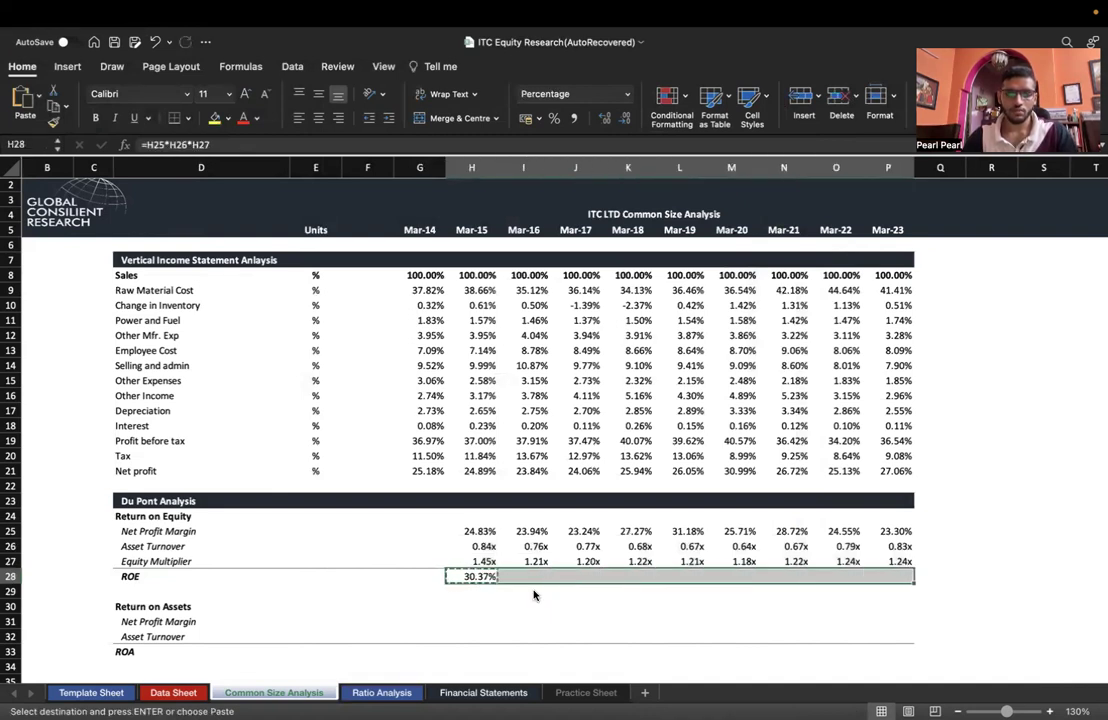
key("cmd+v")
key("Escape")
key("Down")
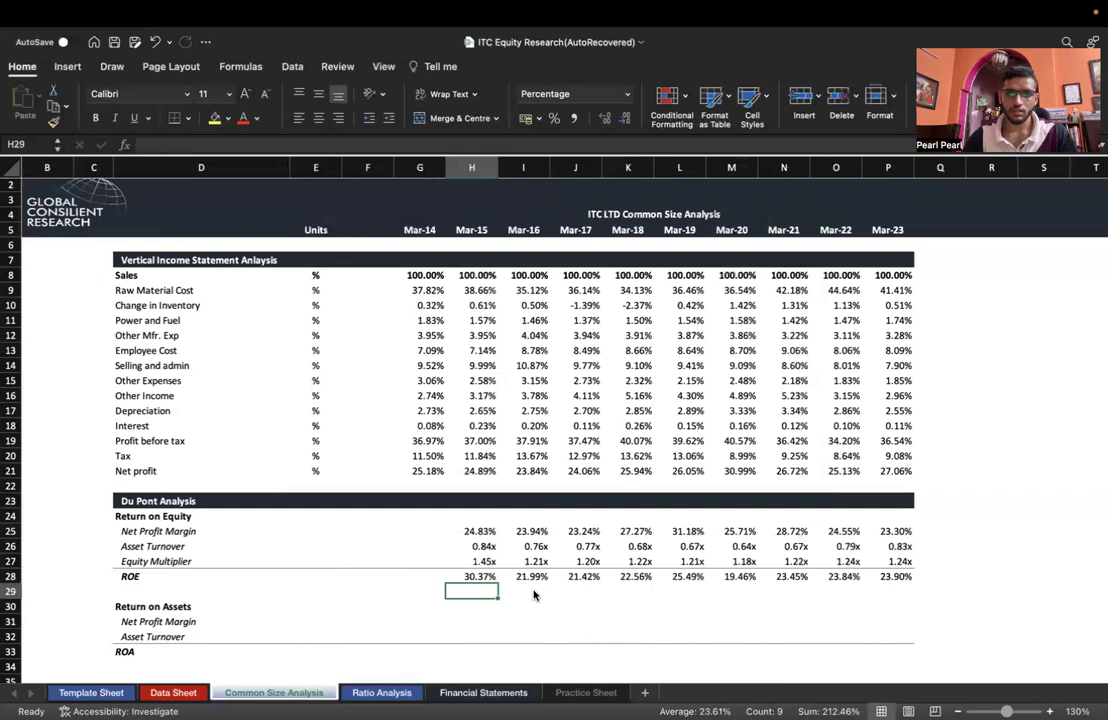
Examine the ROE results and the Equity Multiplier values from Mar-15 to Mar-23 in rows 27 and 28
key("Up")
key("Right")
key("Right")
key("Right")
key("Right")
key("Right")
key("Right")
key("Right")
key("Up")
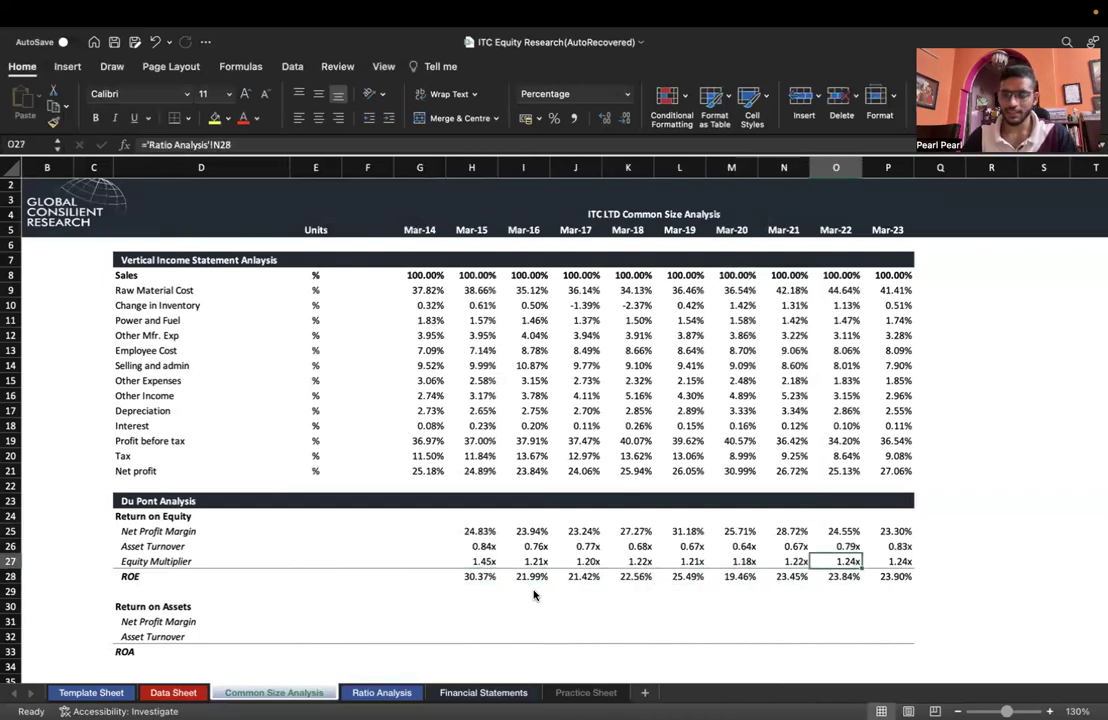
scroll(533, 595, "down", 3)
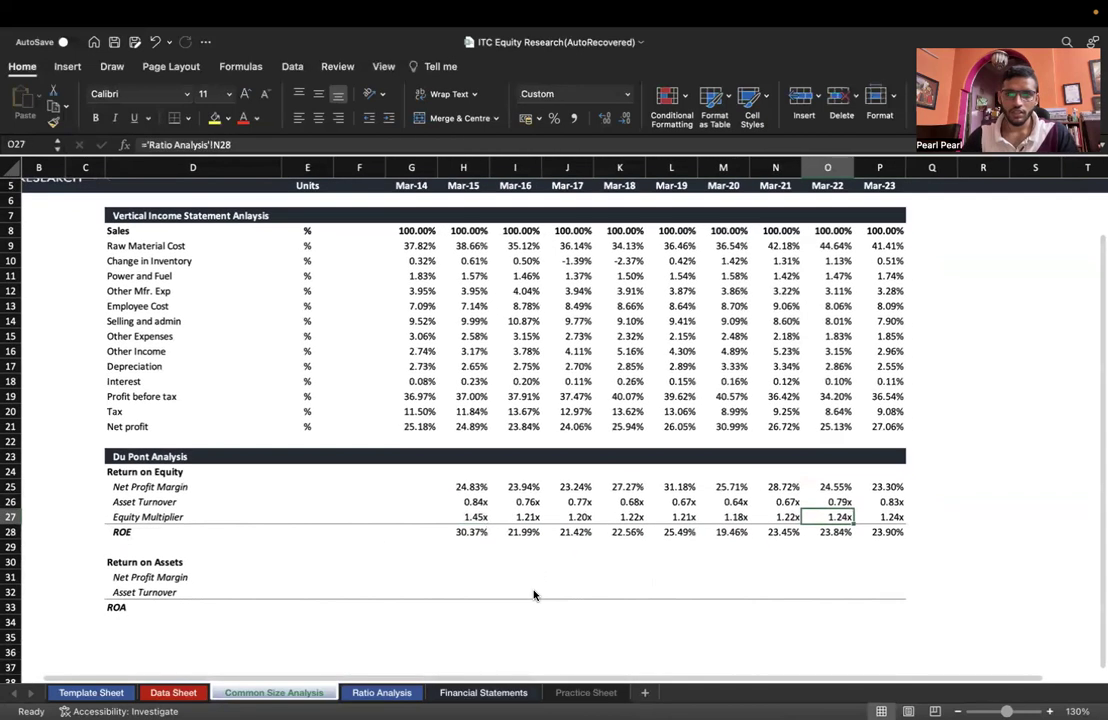
key("Left")
key("Left")
key("Left")
key("Left")
key("Left")
key("Left")
key("Left")
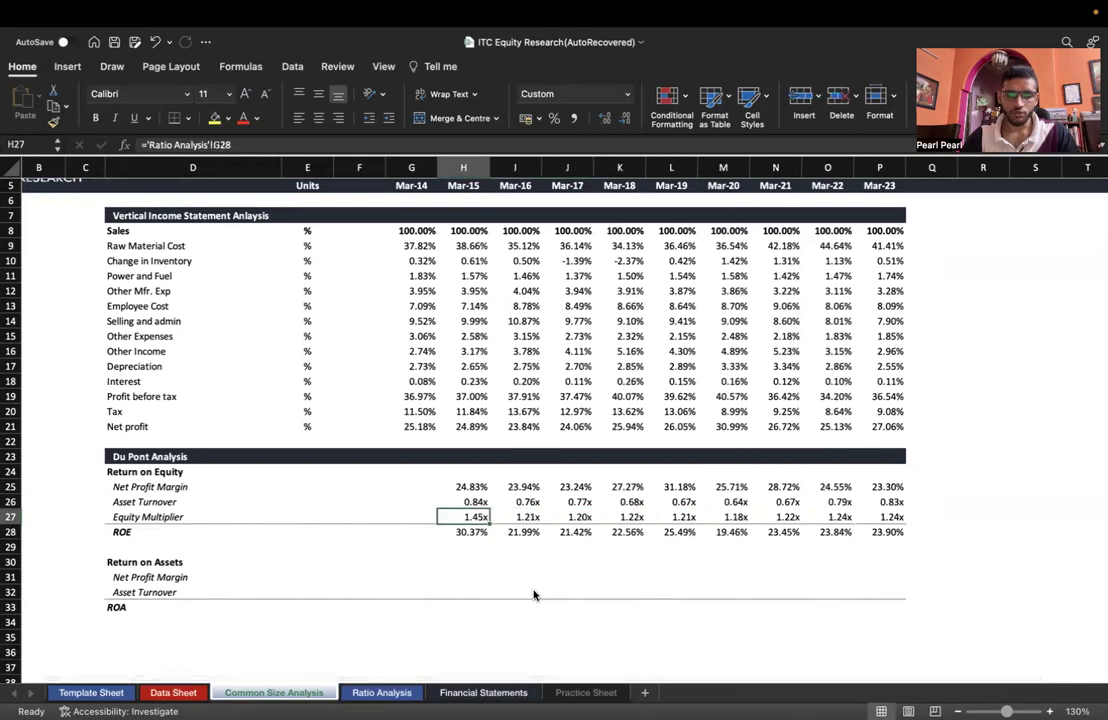
key("shift+Right")
key("shift+Left")
key("ctrl+Right")
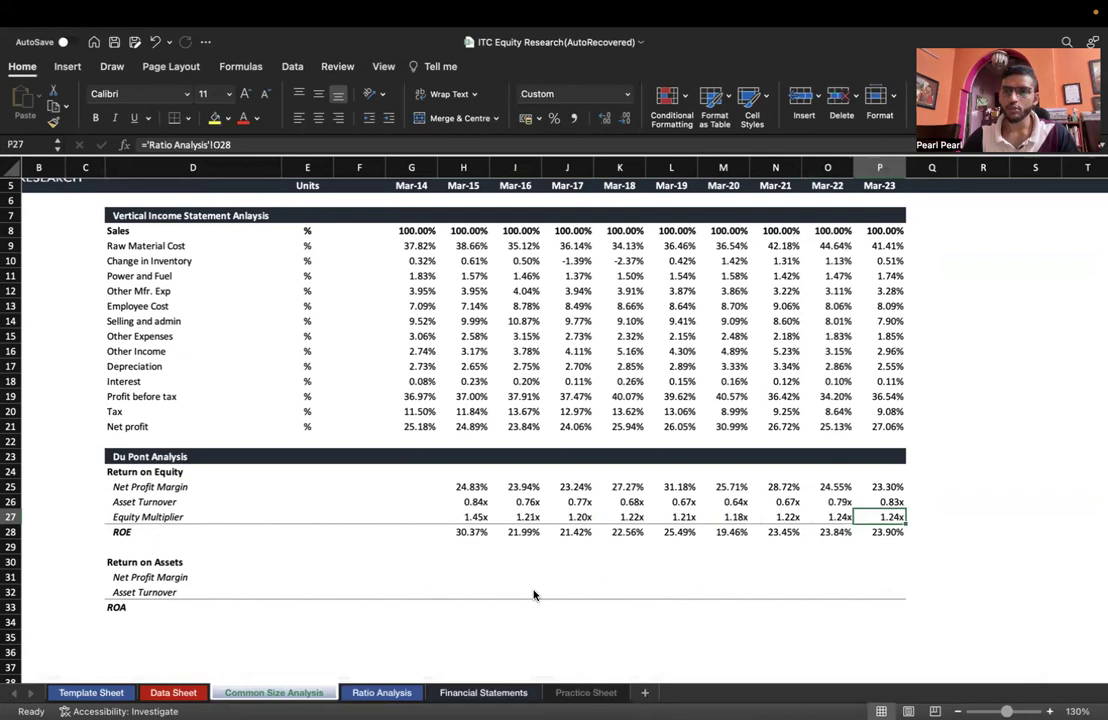
Examine the Asset Turnover trend from Mar-15 to Mar-23 in H26:P26
key("Up")
key("Left")
key("Left")
key("Left")
key("Left")
key("Left")
key("Left")
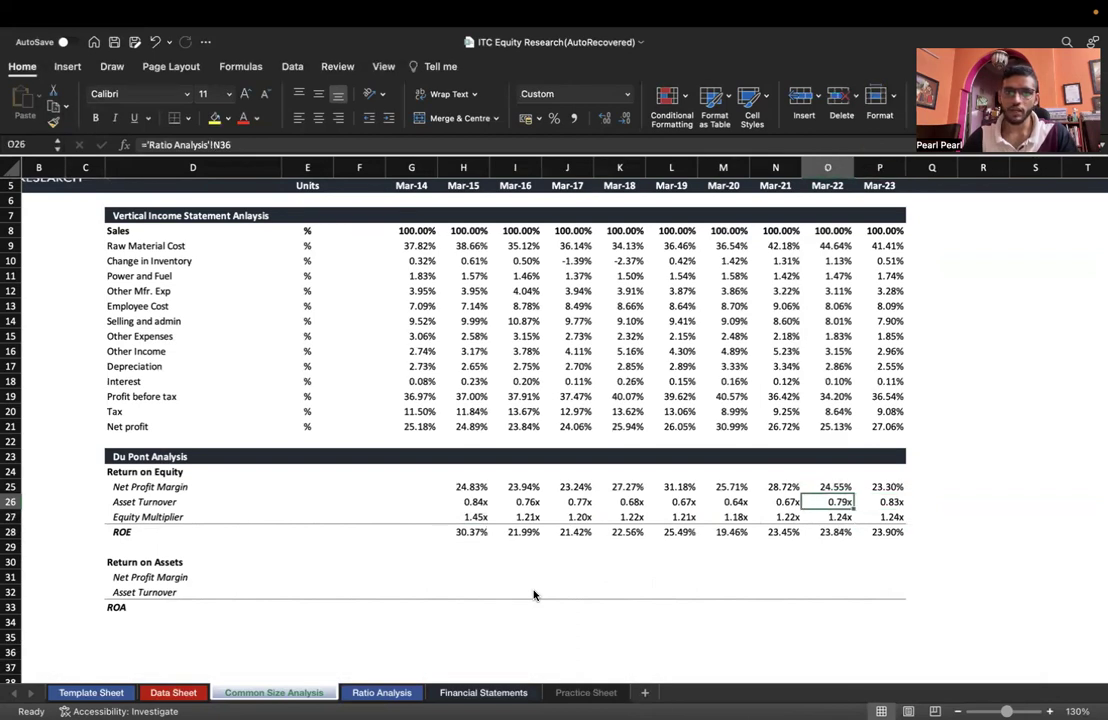
key("Left")
key("Left")
key("shift+Right")
key("shift+Right")
key("shift+Right")
key("shift+Right")
key("shift+Right")
key("shift+Right")
key("shift+Right")
key("shift+Right")
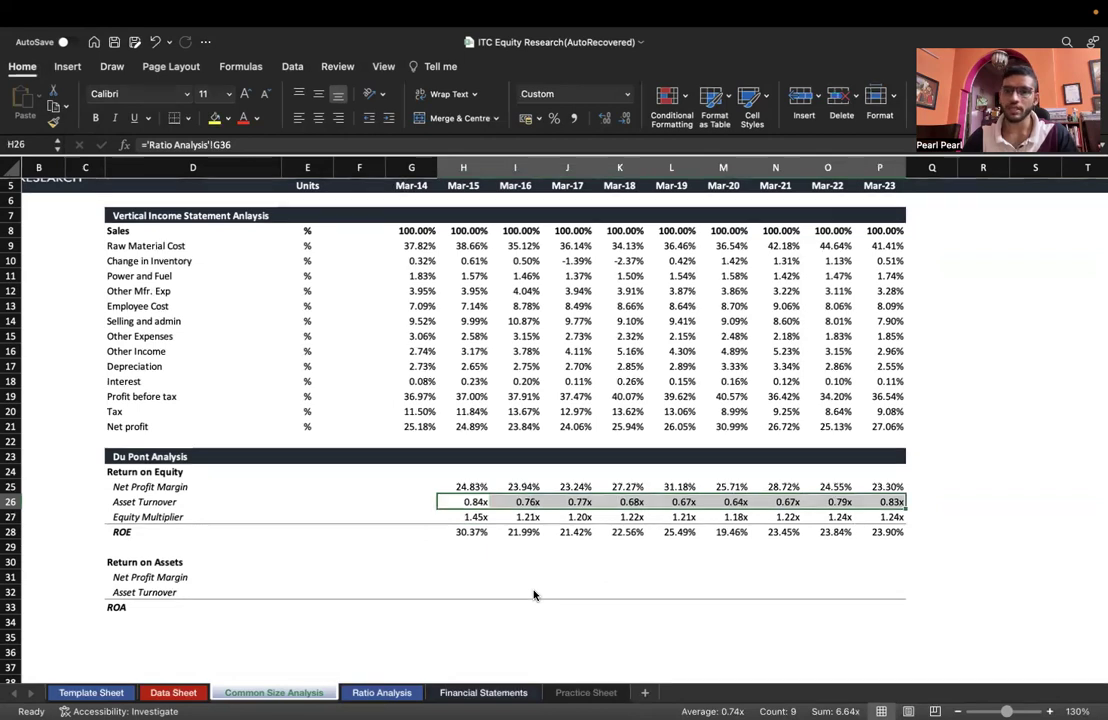
Examine the Net Profit Margin trend from Mar-15 to Mar-23 in H25:P25
key("Down")
key("Down")
key("Down")
key("Up")
key("Up")
key("Up")
key("Up")
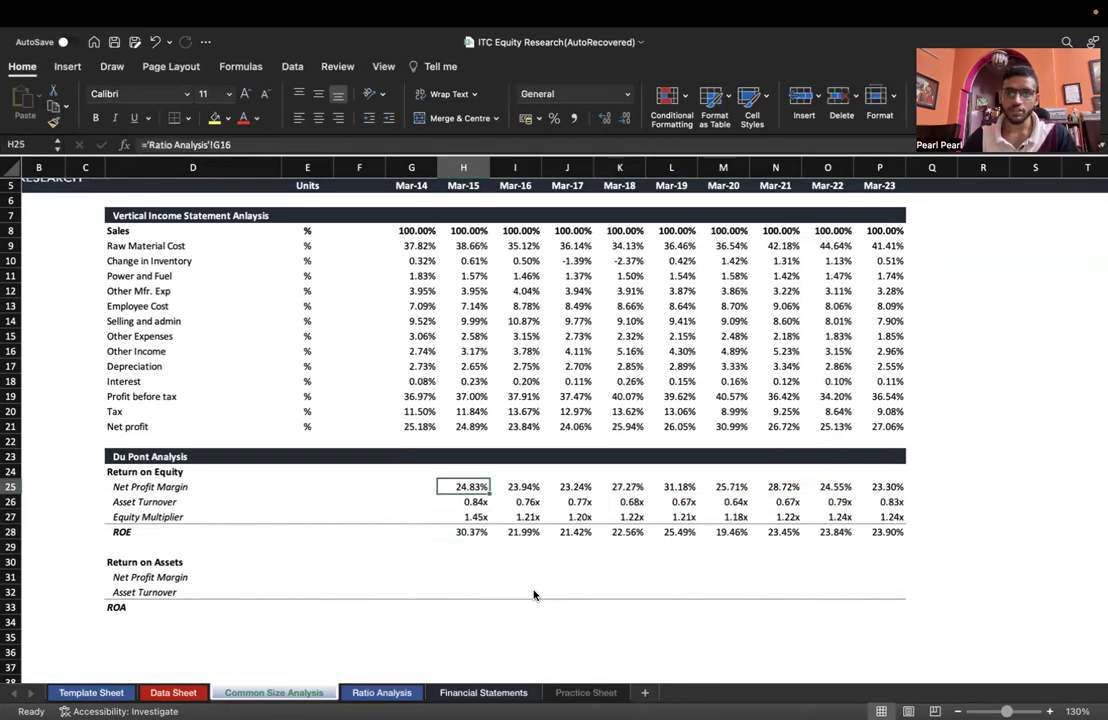
key("shift+Right")
key("shift+Right")
key("shift+Right")
key("shift+Right")
key("shift+Right")
key("shift+Right")
key("shift+Right")
key("shift+Right")
key("shift+Right")
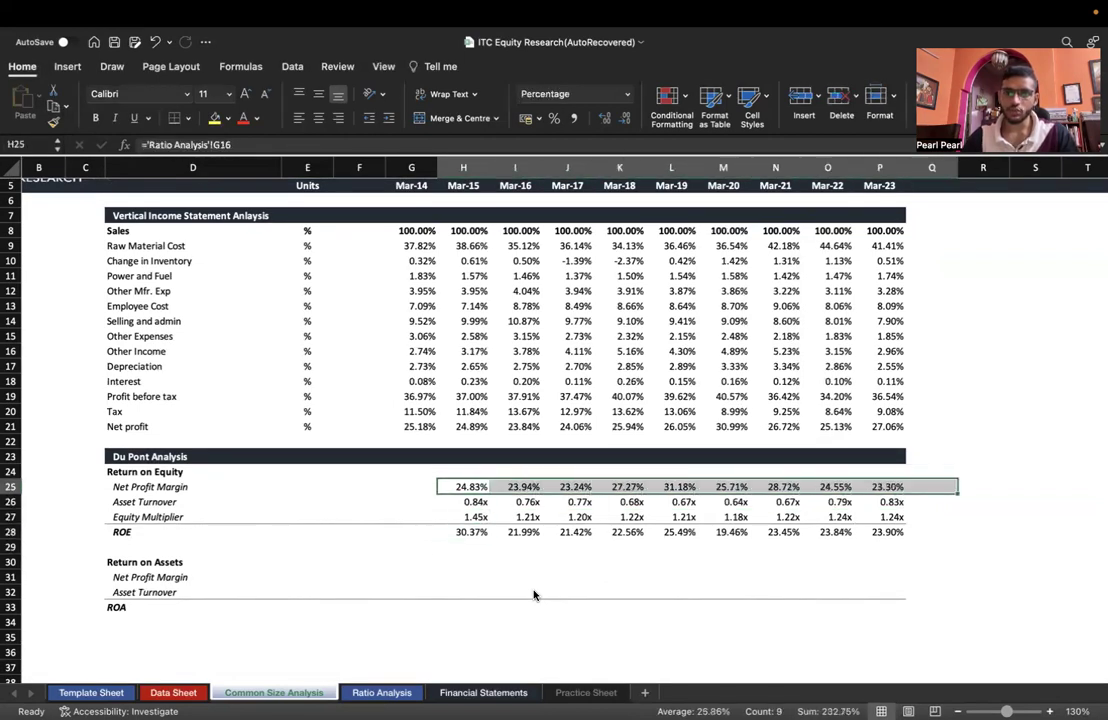
key("shift+Left")
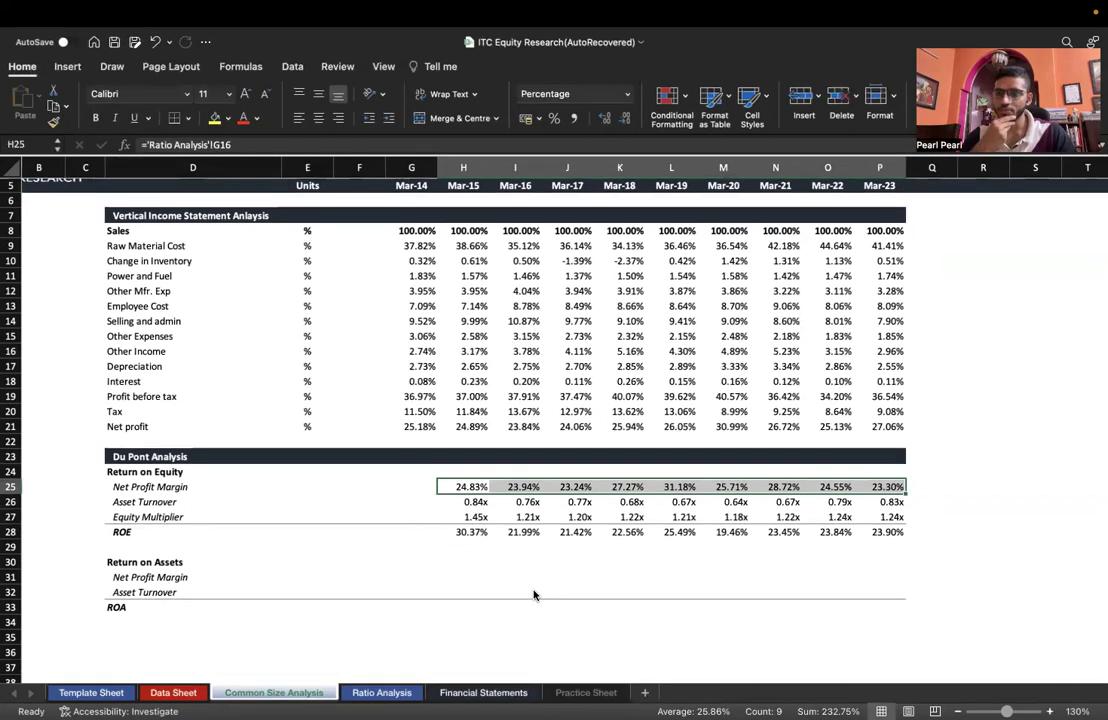
Compare the Asset Turnover values in row 26 with the Equity Multiplier values in H27:P27
key("Down")
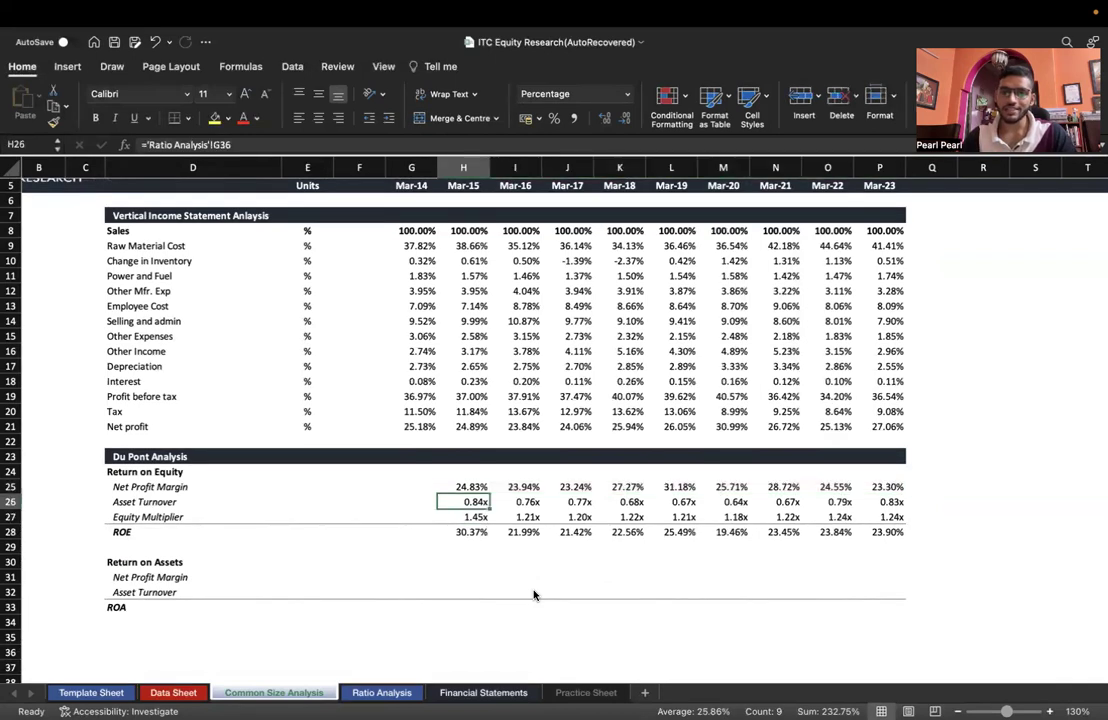
key("shift+Right")
key("shift+Right")
key("shift+Right")
key("shift+Right")
key("shift+Right")
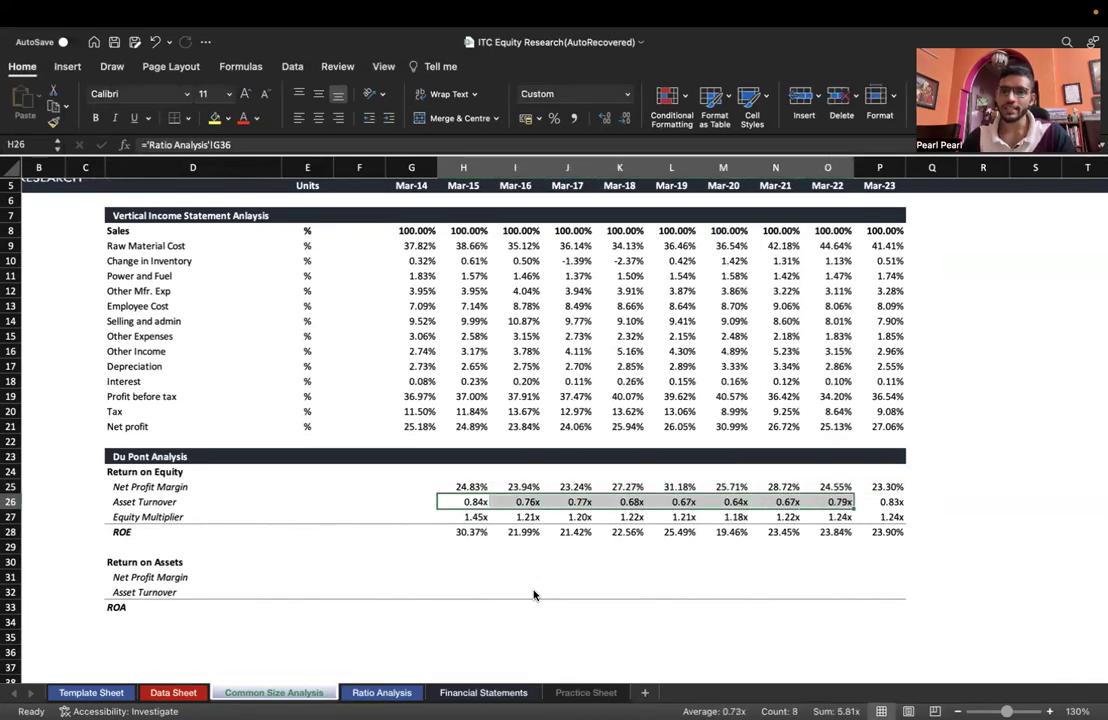
key("Left")
key("Down")
key("Right")
key("shift+Right")
key("shift+Right")
key("shift+Right")
key("shift+Right")
key("shift+Right")
key("shift+Right")
key("shift+Right")
key("shift+Right")
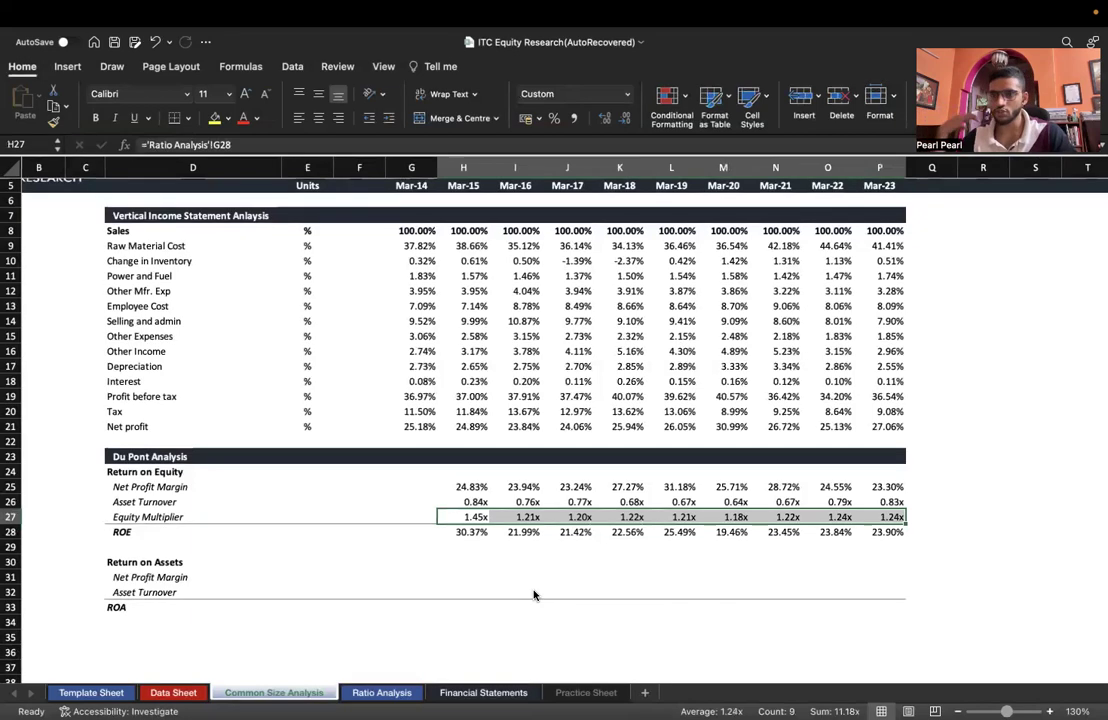
Compare the yearly Net Profit Margin values in row 25 with the ROE values in row 28
key("Up")
key("Up")
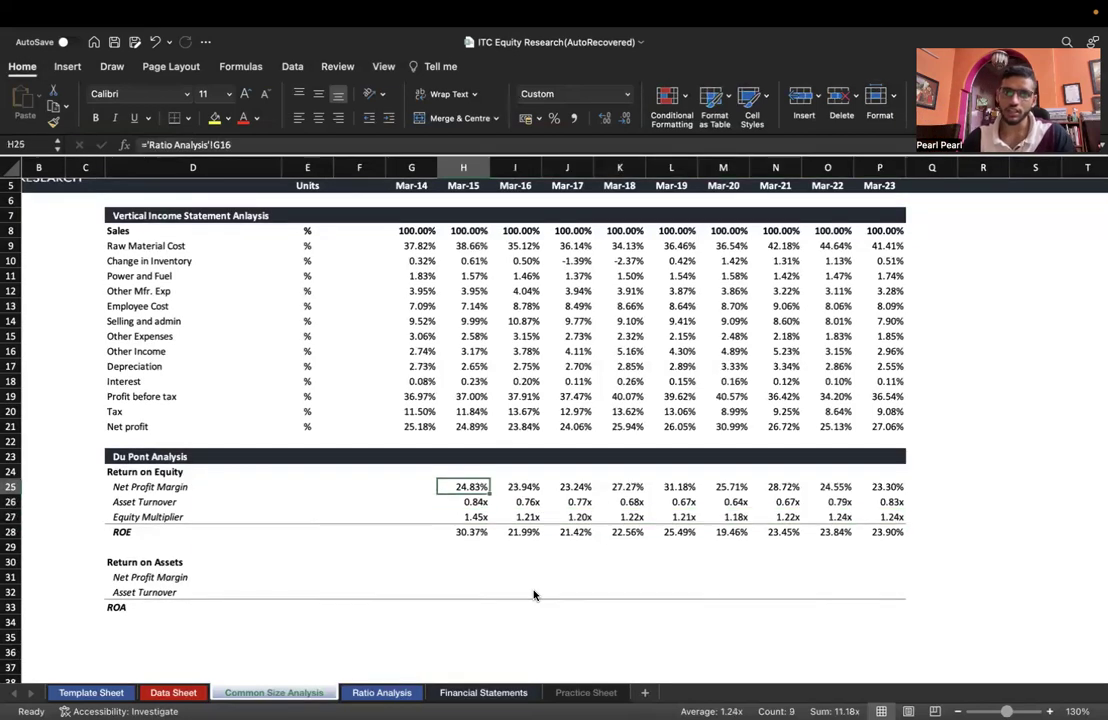
key("shift+Right")
key("shift+Right")
key("shift+Right")
key("shift+Right")
key("shift+Right")
key("shift+Right")
key("shift+Right")
key("shift+Right")
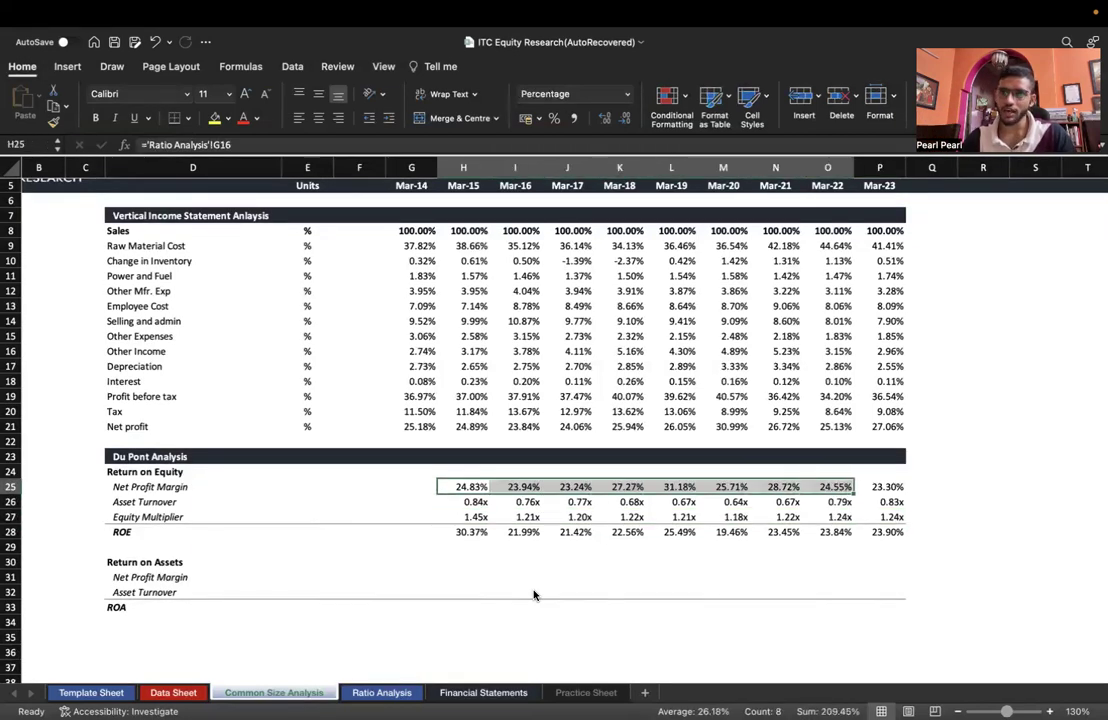
key("Down")
key("Down")
key("Down")
key("shift+Right")
key("shift+Right")
key("shift+Right")
key("shift+Right")
key("shift+Right")
key("shift+Right")
key("shift+Right")
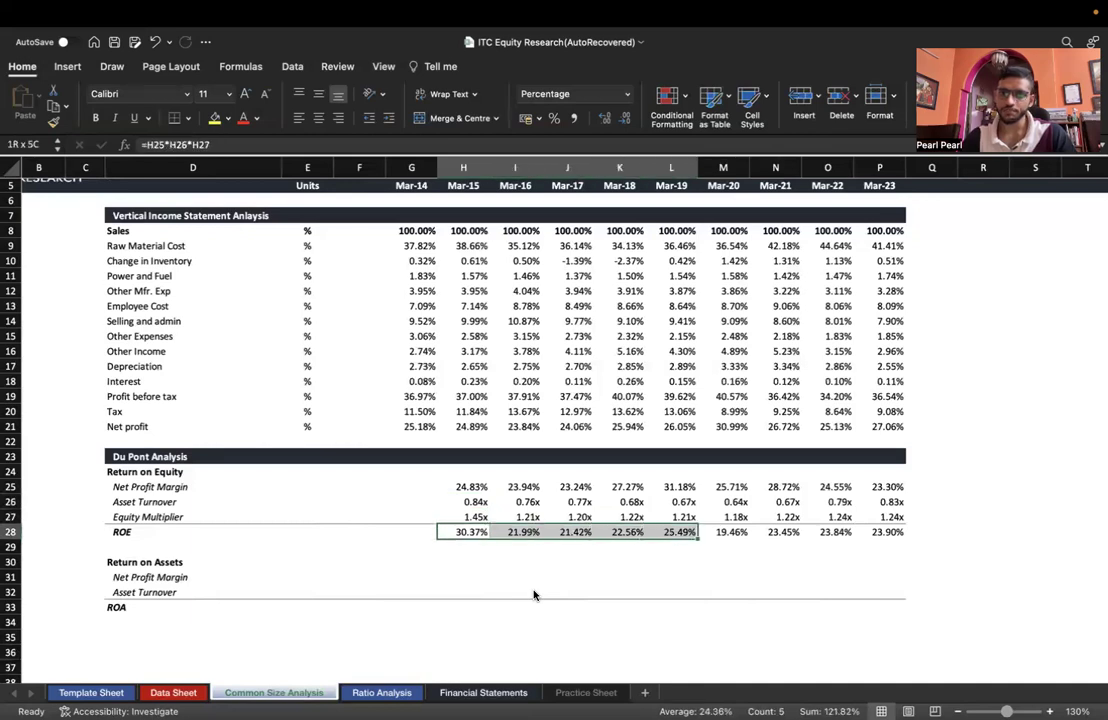
Review the Net Profit Margin in H25:P25 again as a driver of the return on equity
key("Up")
key("Up")
key("Up")
key("shift+Right")
key("shift+Right")
key("shift+Right")
key("shift+Right")
key("shift+Right")
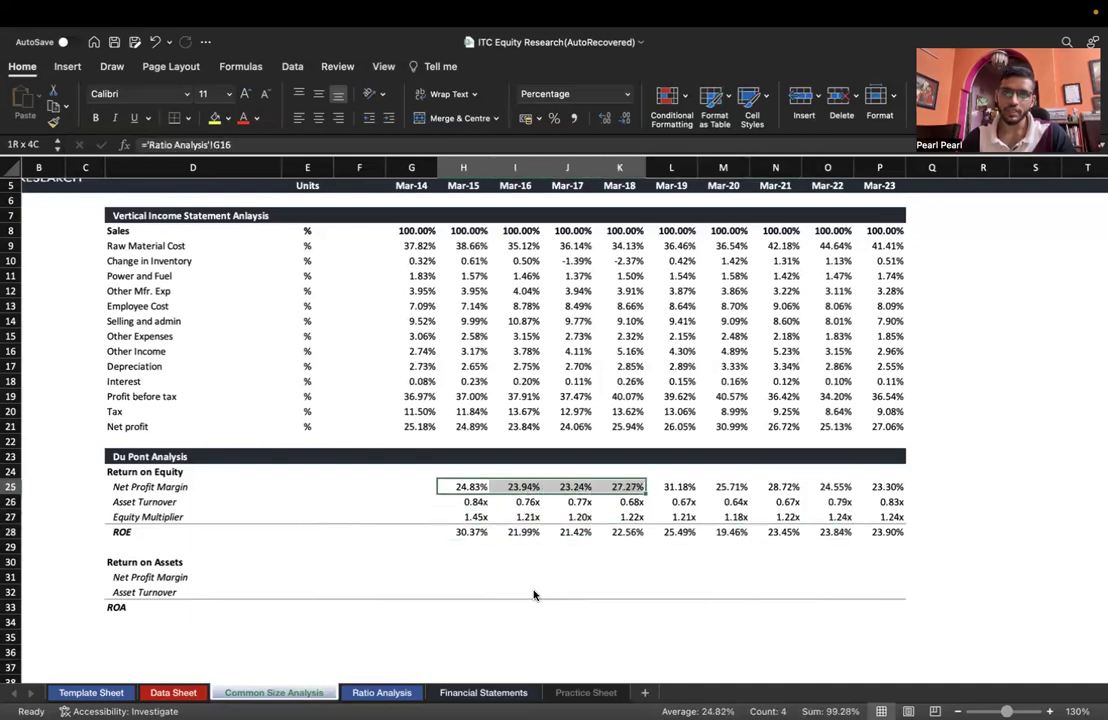
key("shift+Right")
key("shift+Right")
key("shift+Right")
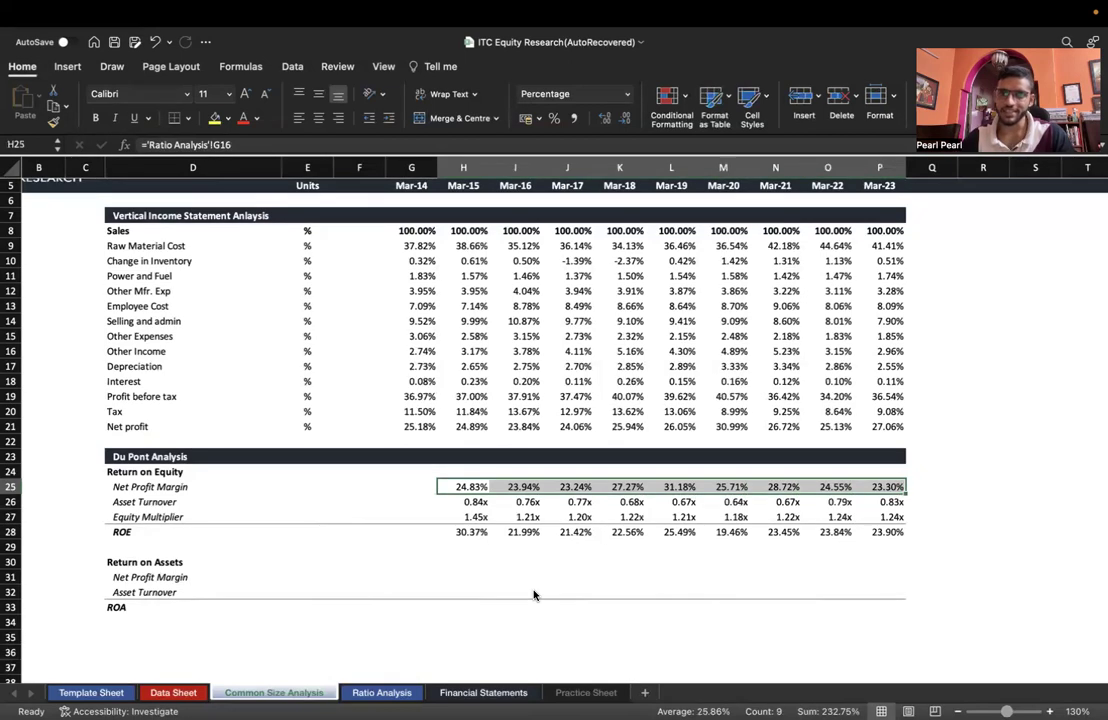
Go to the Return on Assets block at H31, then switch to Preview and show the Dupont of Return on Assets slide in Ratio & DUPont.pdf
key("Down")
key("Down")
key("Down")
key("Down")
key("Down")
key("Down")
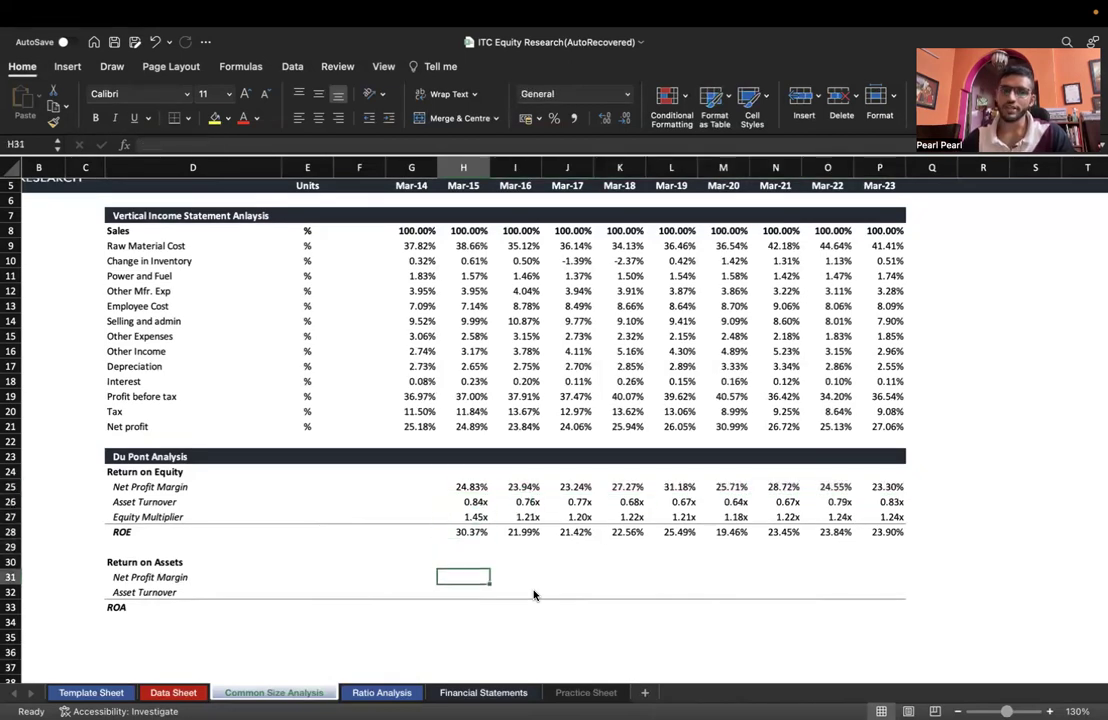
key("super+Tab")
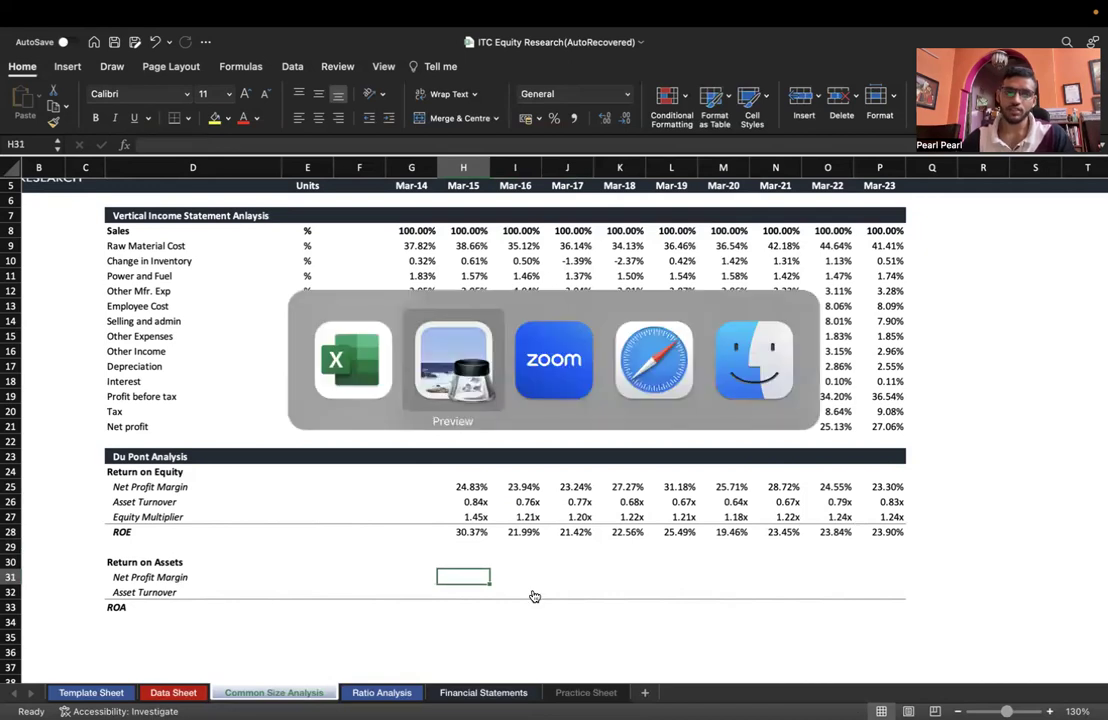
key("Down")
key("Down")
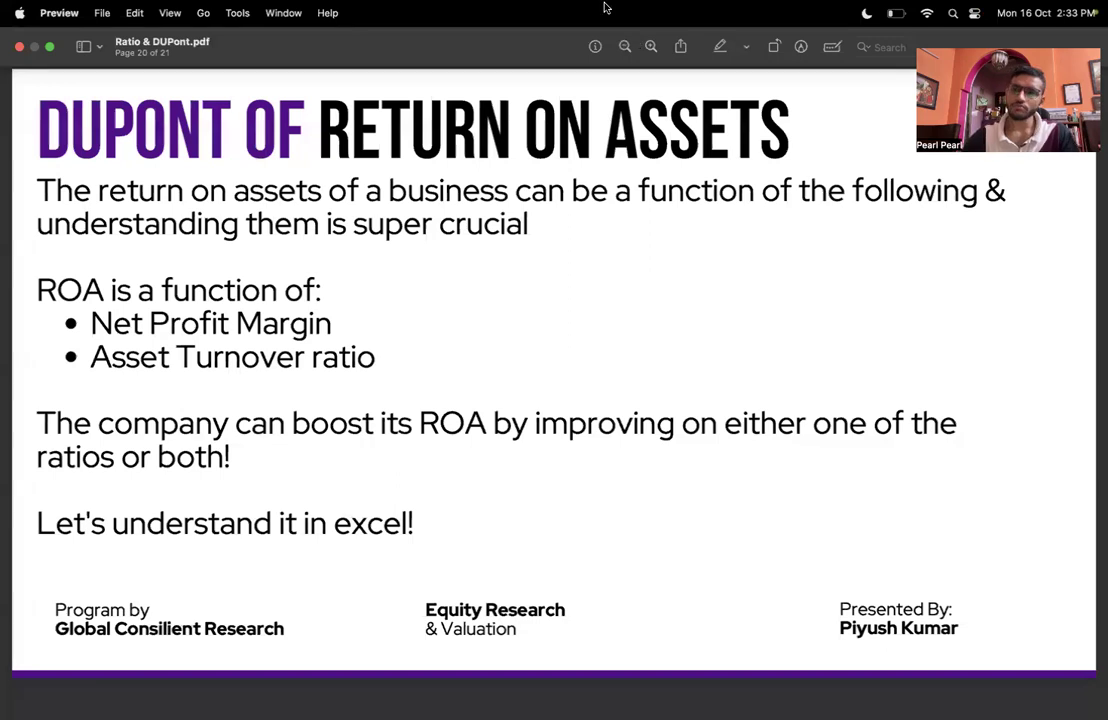
Handwrite the note "How much Income" in the blank space beside the ROA explanation on the slide
mouse_move(638, 690)
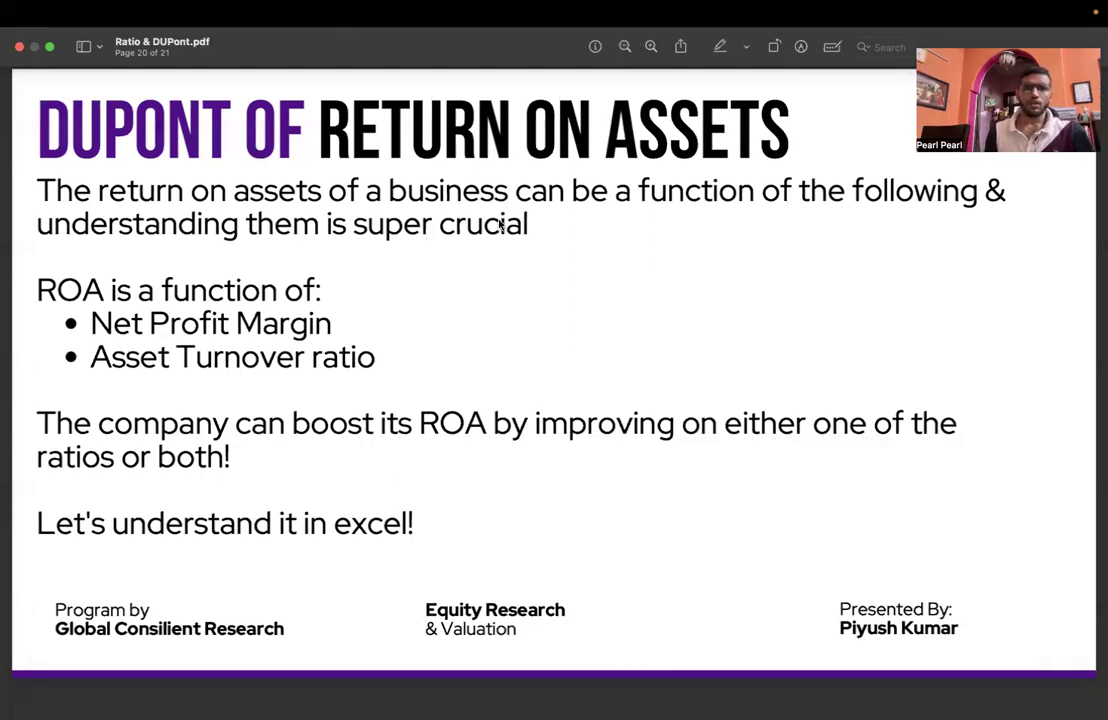
mouse_move(515, 270)
left_mouse_down()
mouse_move(537, 242)
mouse_move(700, 213)
mouse_move(719, 191)
mouse_move(750, 200)
left_mouse_up()
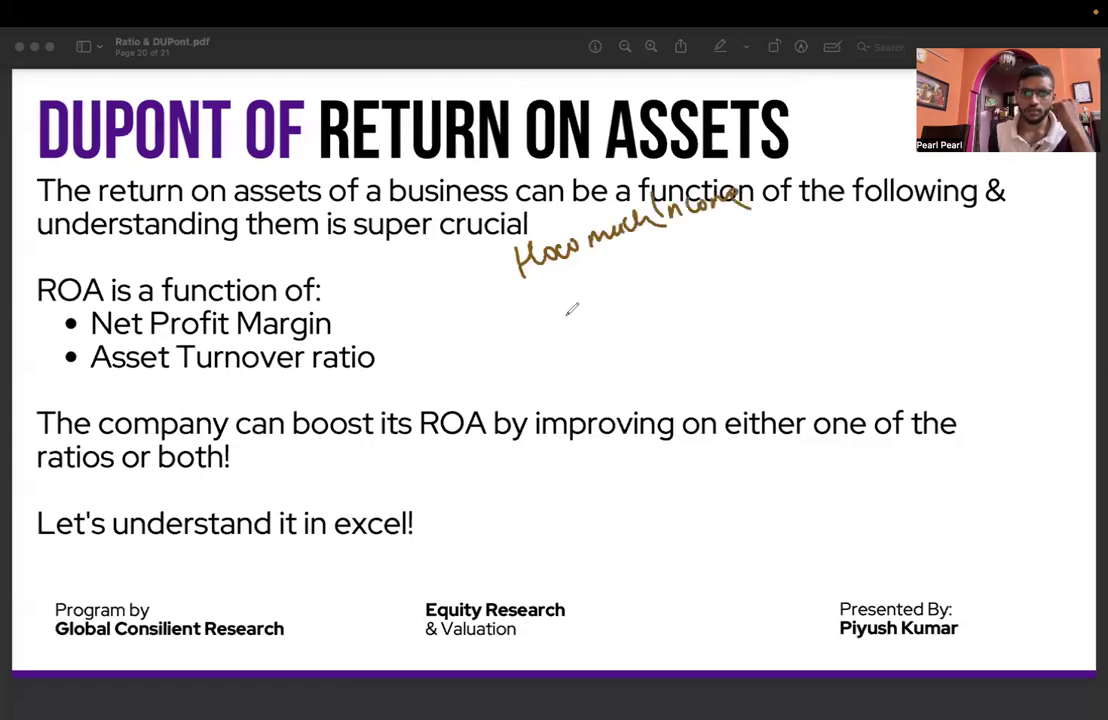